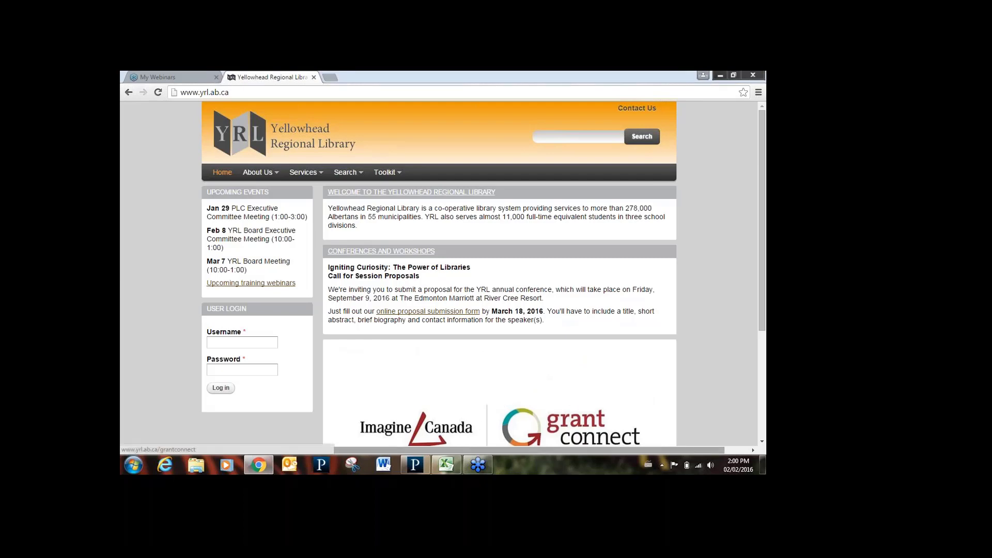
# - Bring the ItemLists_472249 adult fiction spreadsheet to the front in Excel
pyautogui.click(447, 465)
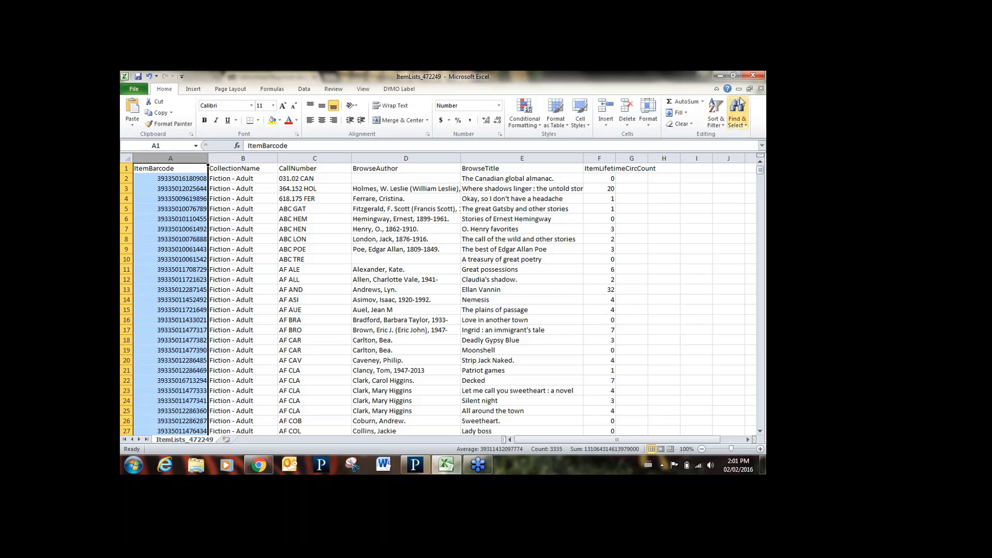
# - Close the ItemLists_472249 workbook without saving changes
pyautogui.click(752, 76)
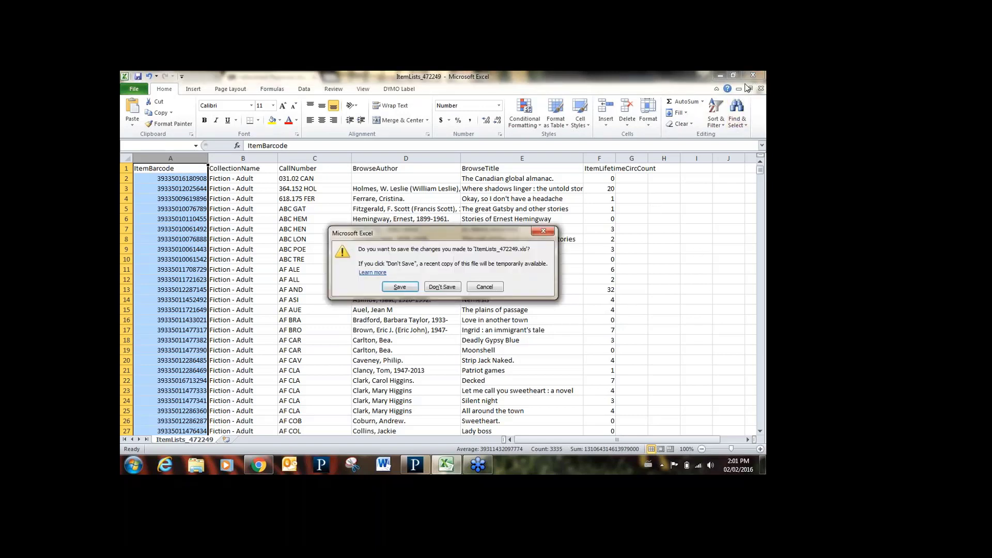
pyautogui.click(445, 289)
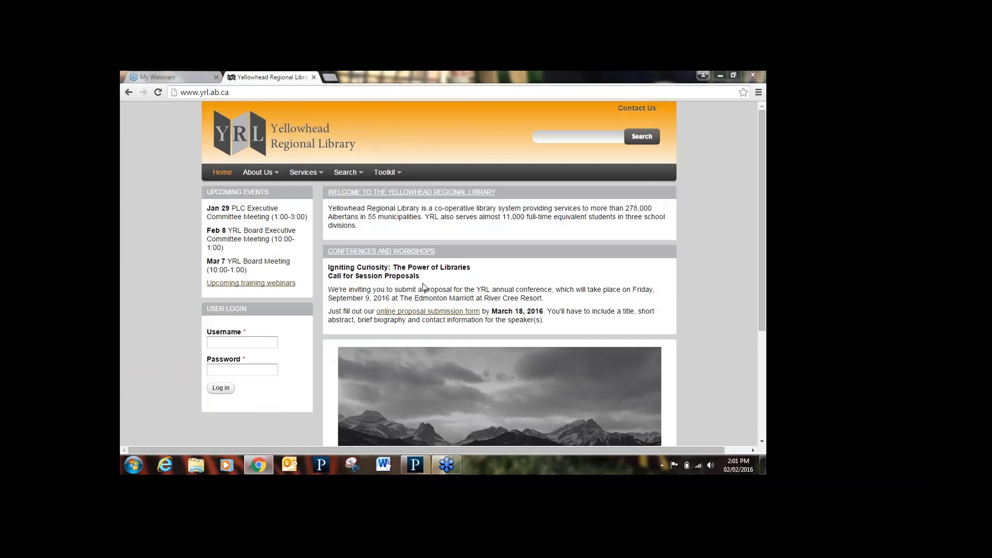
# - Go to Toolkit > Polaris Resources and Training > SimplyReports and open the YRL Guide in a new tab
pyautogui.moveTo(380, 181)
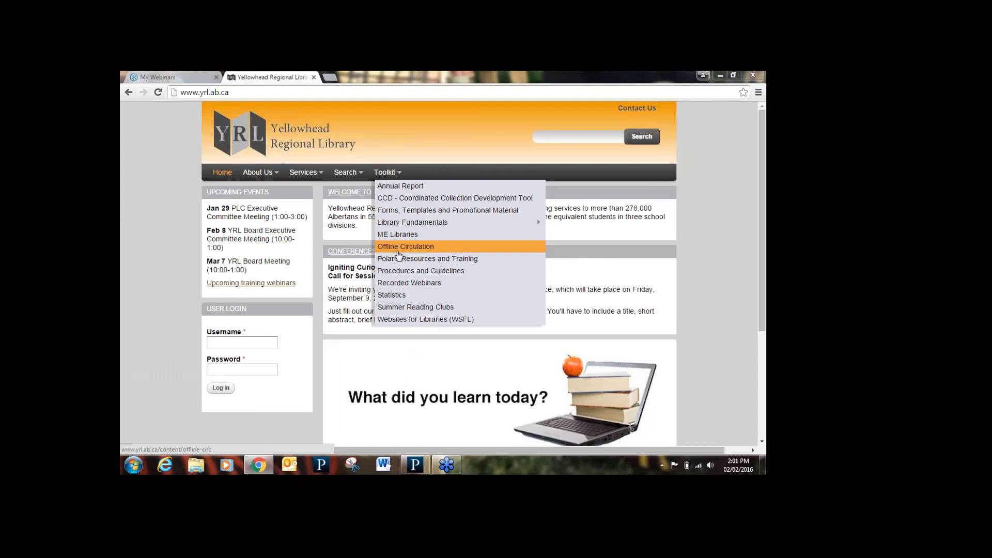
pyautogui.click(408, 259)
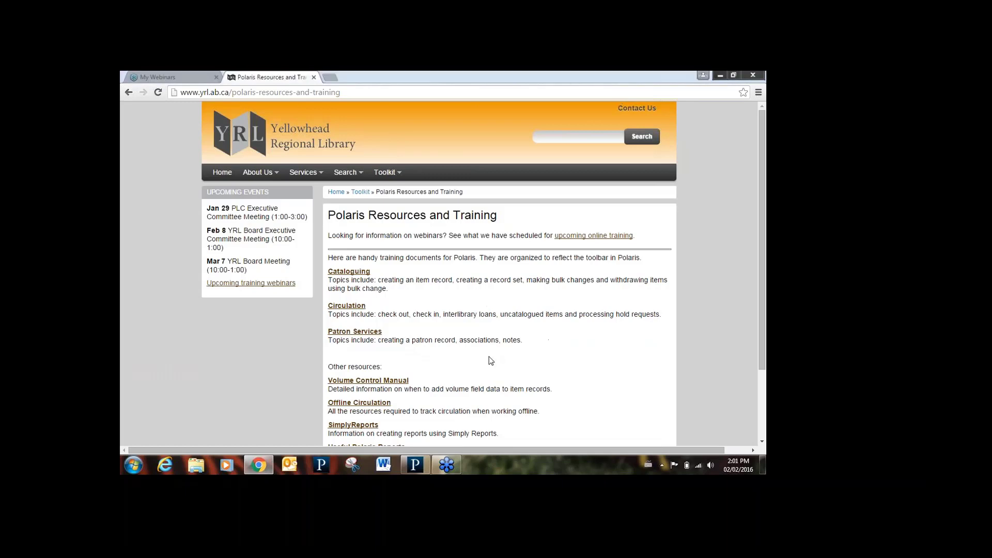
pyautogui.click(370, 425)
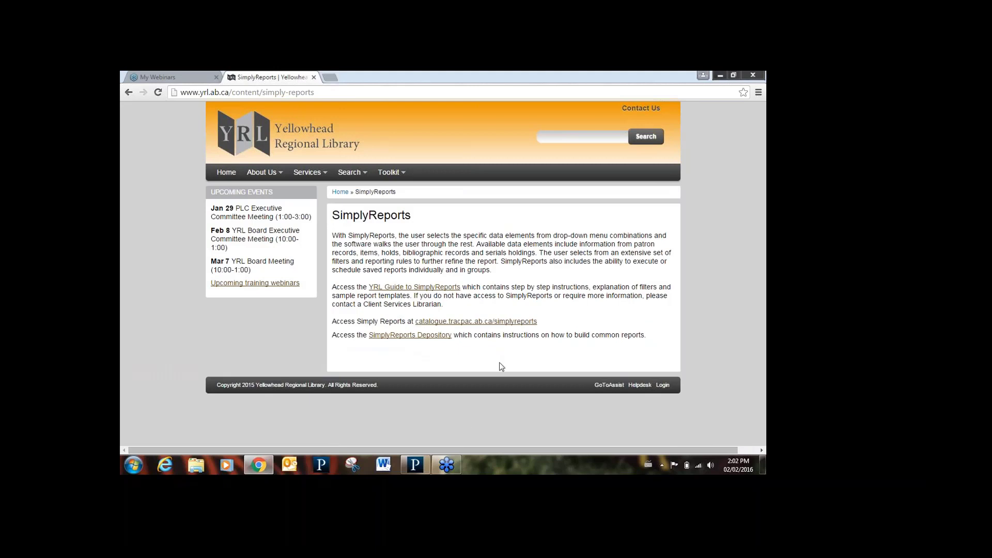
pyautogui.click(489, 321)
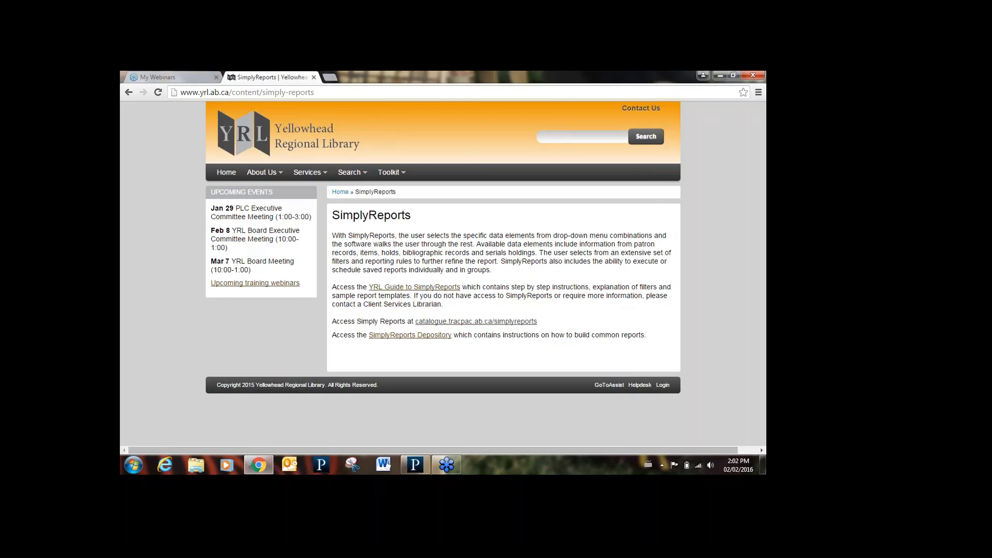
pyautogui.rightClick(412, 291)
pyautogui.click(429, 293)
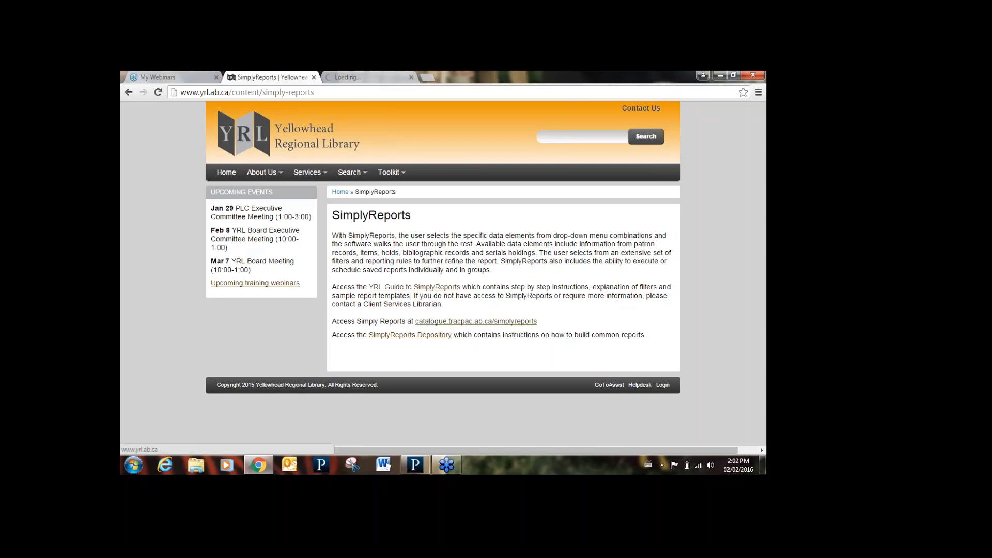
# - View and close the YRL Guide PDF, then open the SimplyReports Depository in a new tab
pyautogui.click(361, 82)
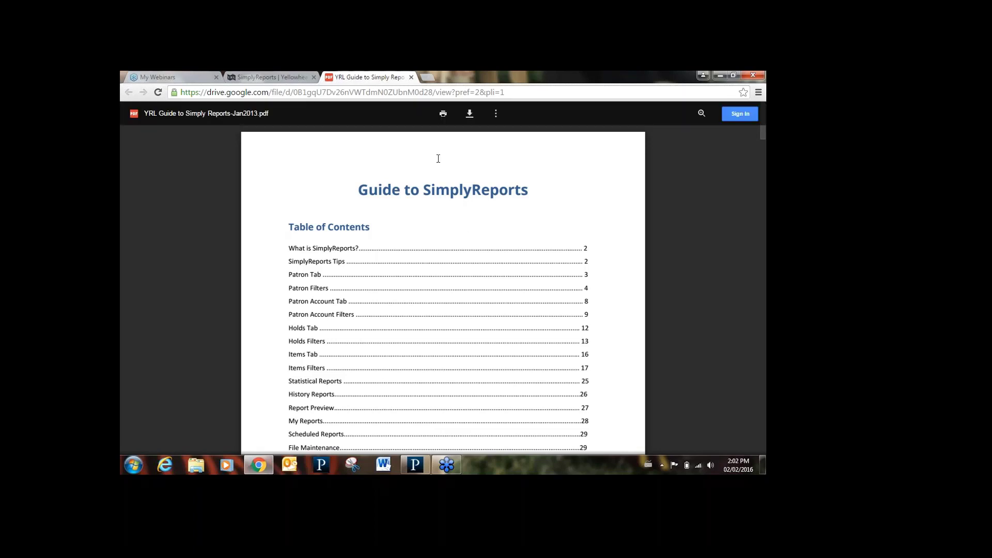
pyautogui.click(412, 77)
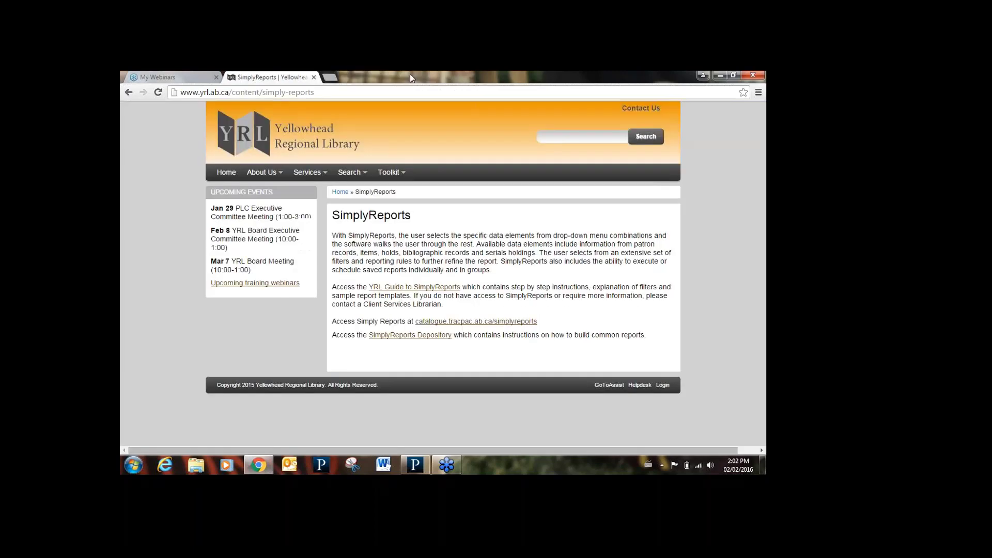
pyautogui.rightClick(430, 340)
pyautogui.click(443, 343)
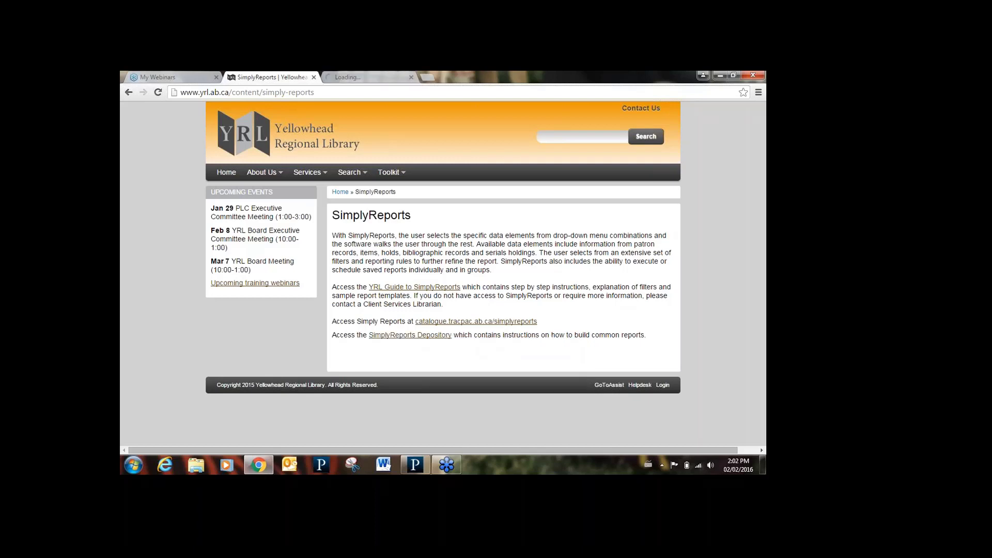
# - Scroll through the depository's Holds and Patron report listings, then close its tab
pyautogui.click(371, 80)
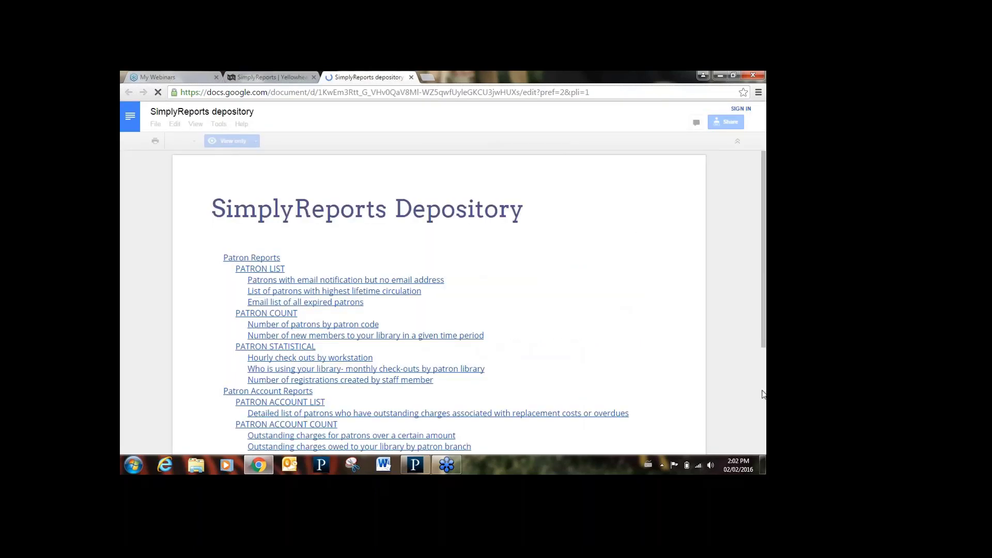
pyautogui.click(763, 449)
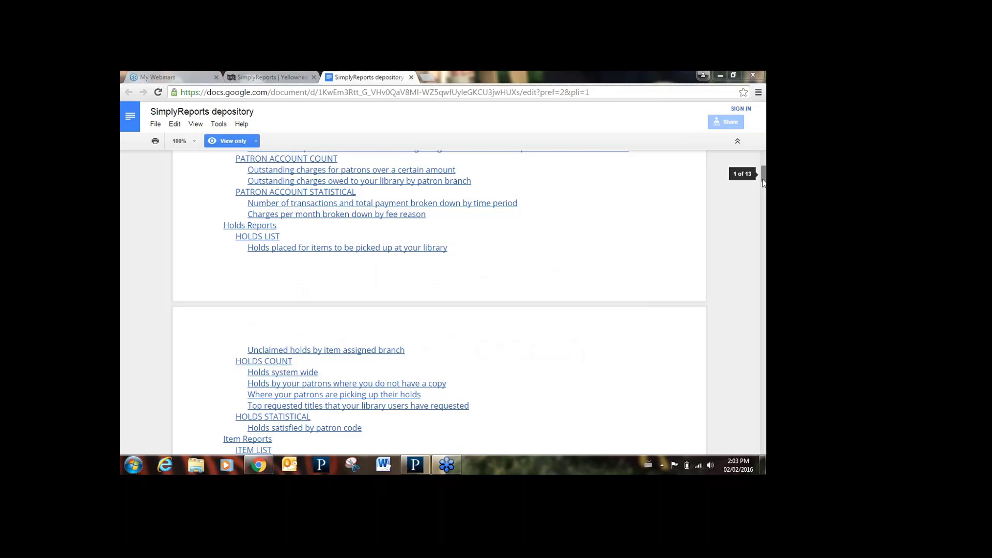
pyautogui.moveTo(762, 173); pyautogui.dragTo(764, 209)
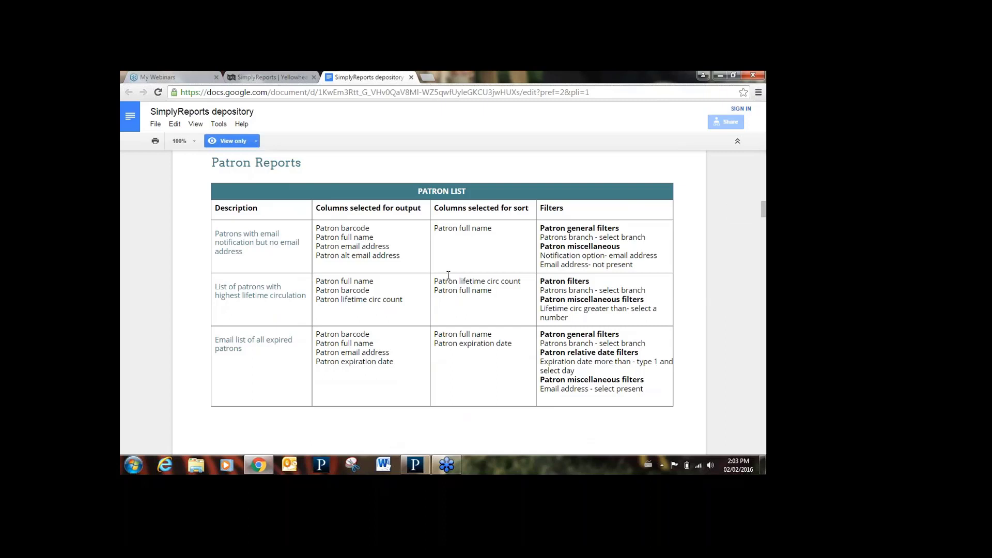
pyautogui.click(411, 78)
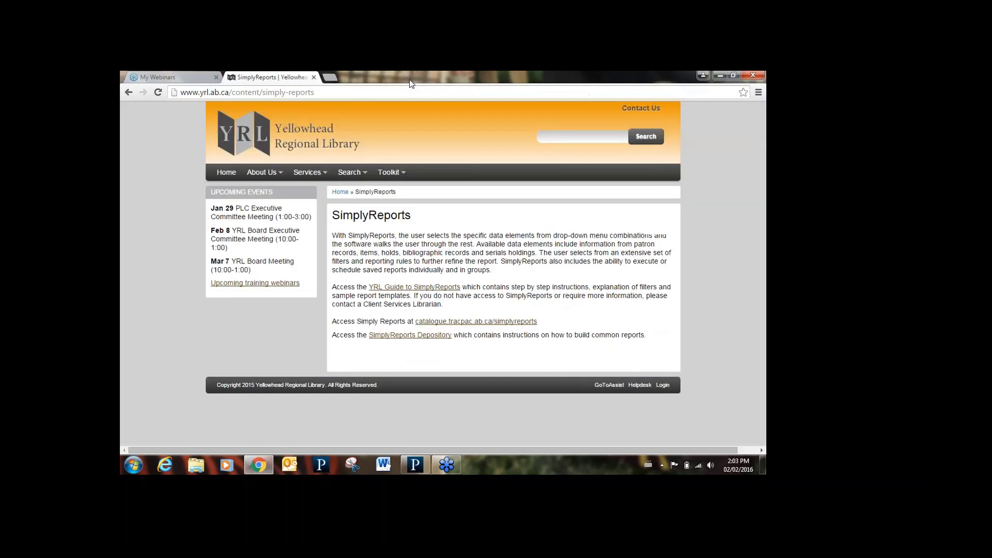
# - Open the SimplyReports login page and sign in with the staff user name and password
pyautogui.click(476, 321)
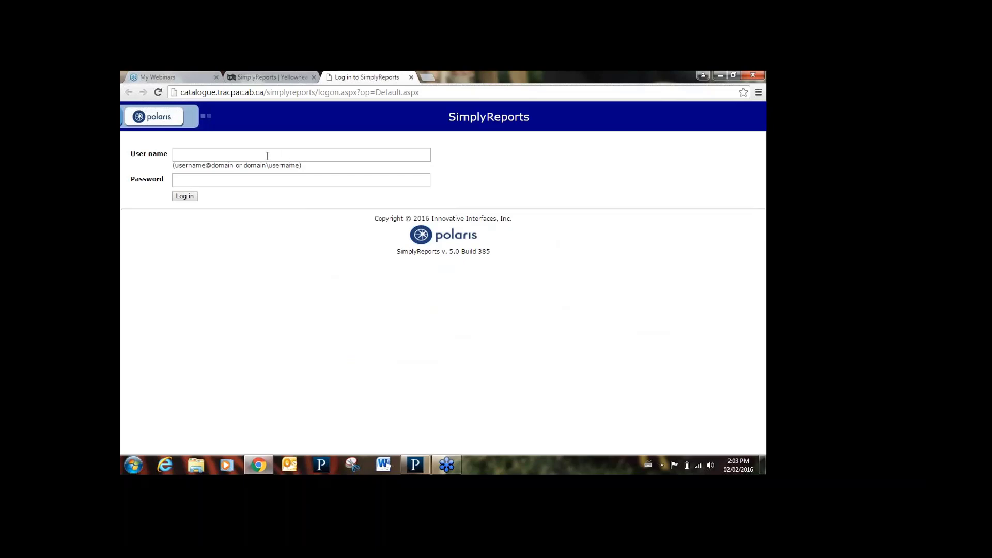
pyautogui.click(251, 153)
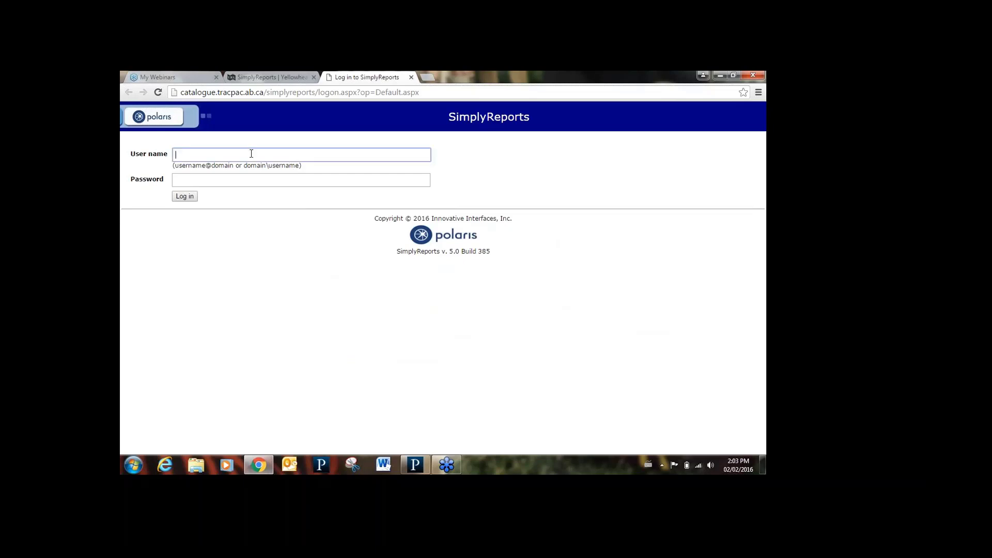
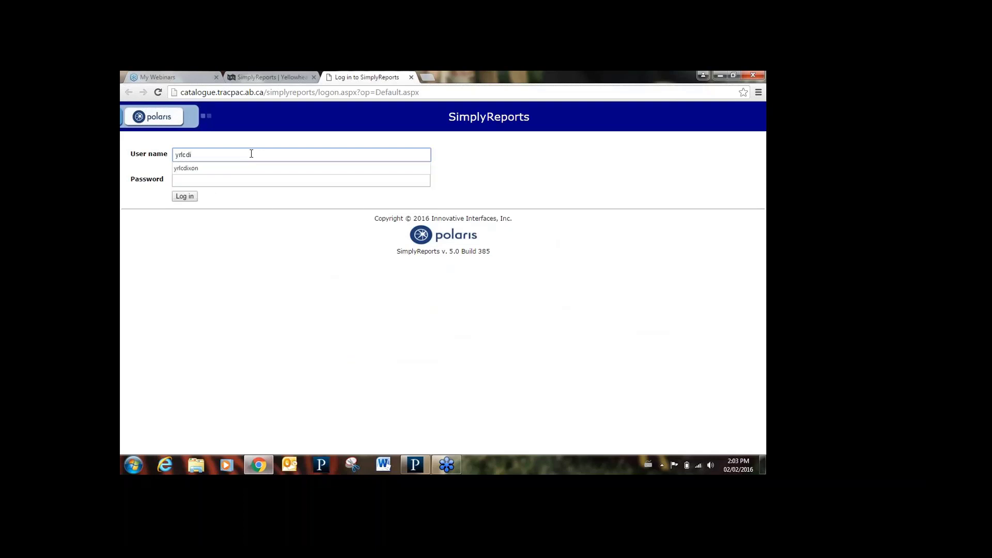
pyautogui.click(224, 171)
pyautogui.click(216, 179)
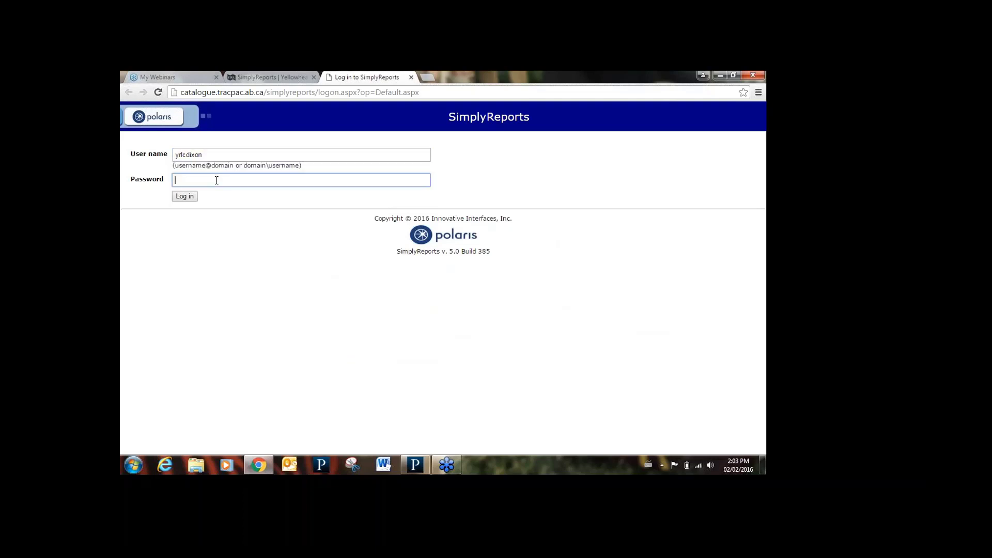
pyautogui.write('••••••••••')
pyautogui.click(187, 198)
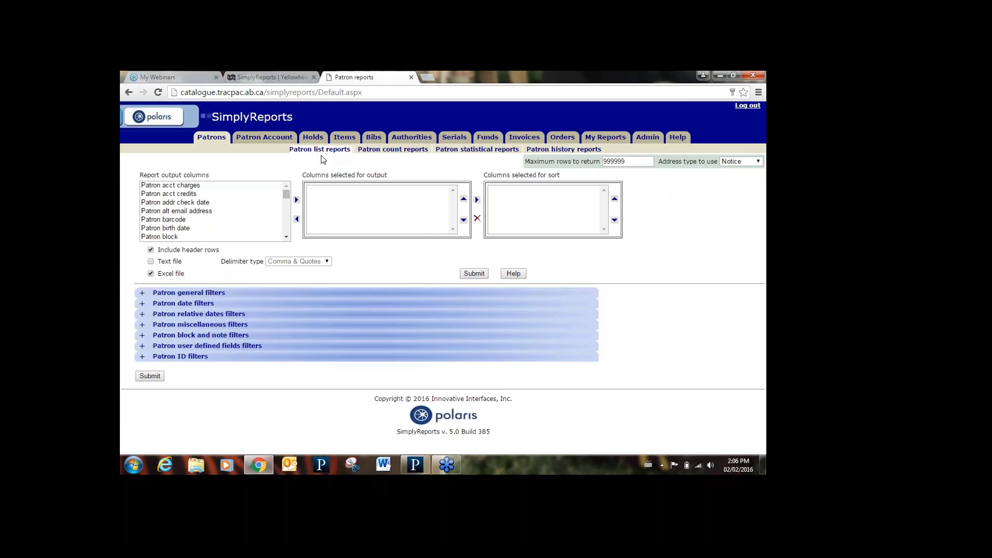
# - Browse the Patron count, Patron account count/statistical and Item history report pages, then return to Patron reports
pyautogui.click(381, 151)
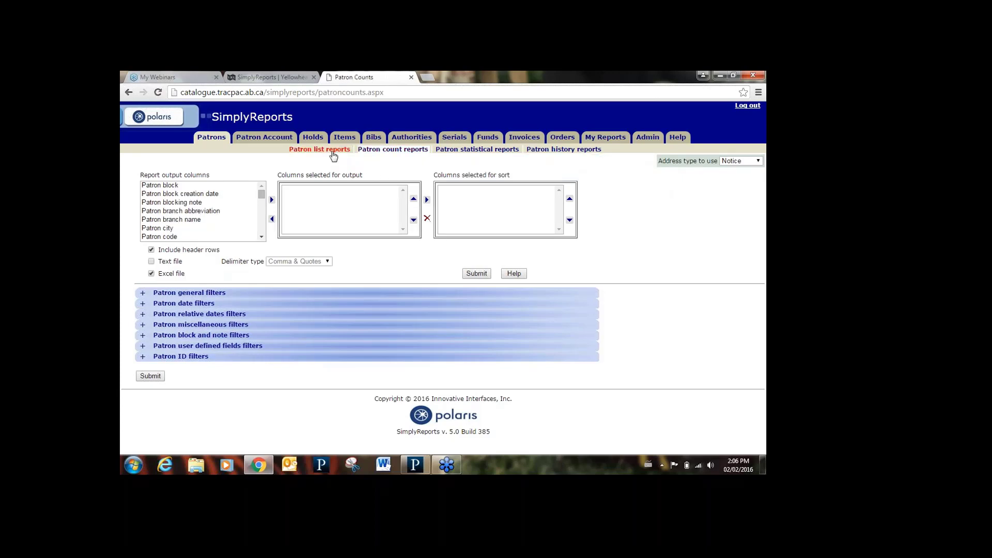
pyautogui.click(274, 140)
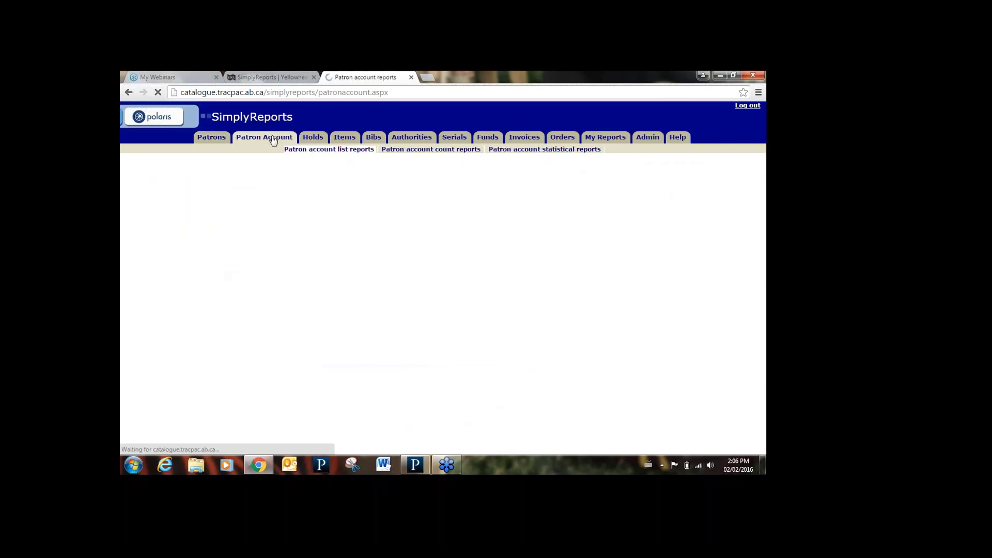
pyautogui.click(410, 151)
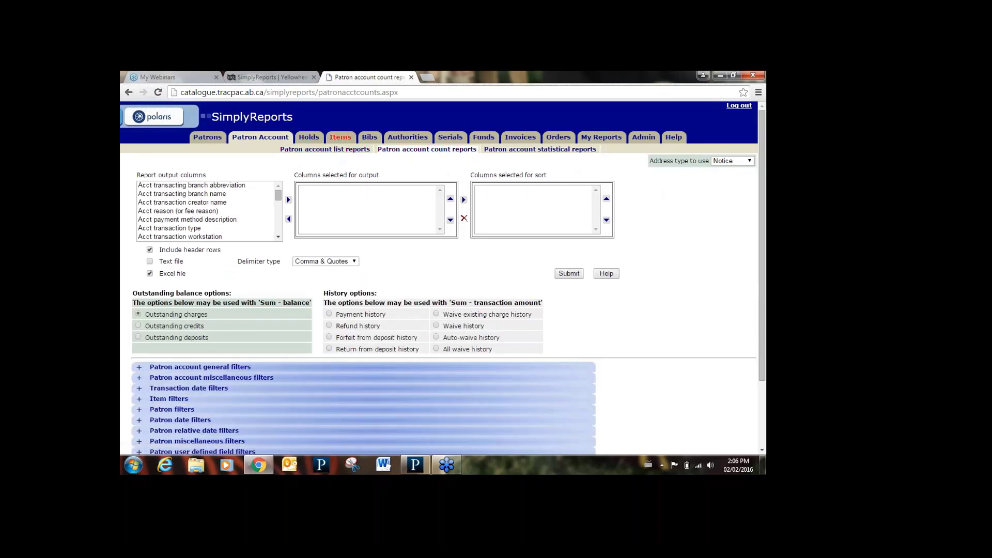
pyautogui.click(499, 151)
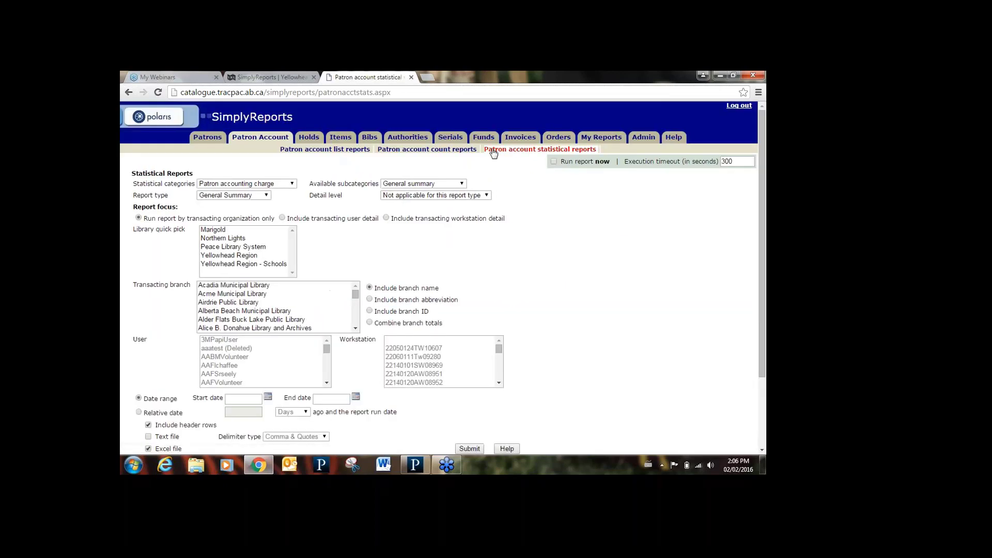
pyautogui.click(343, 138)
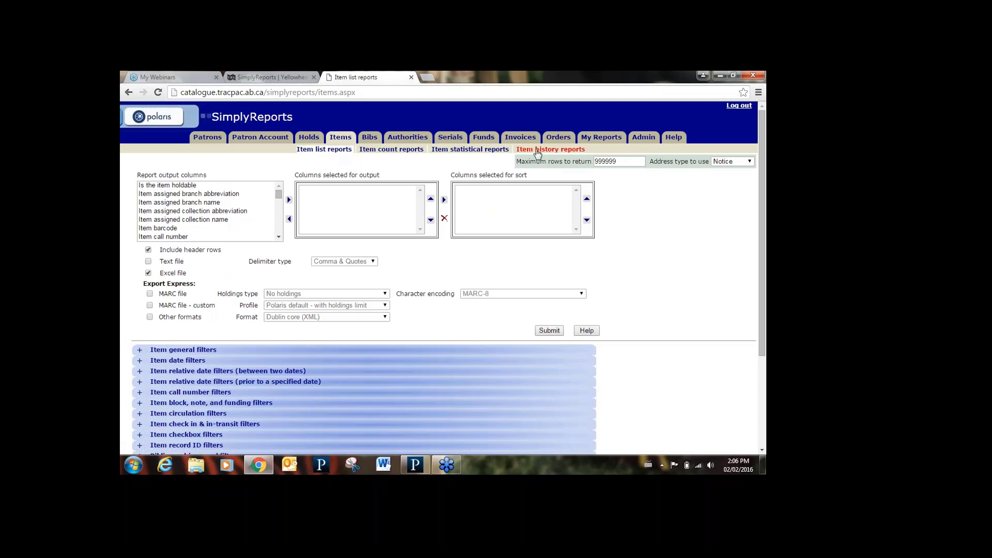
pyautogui.click(537, 150)
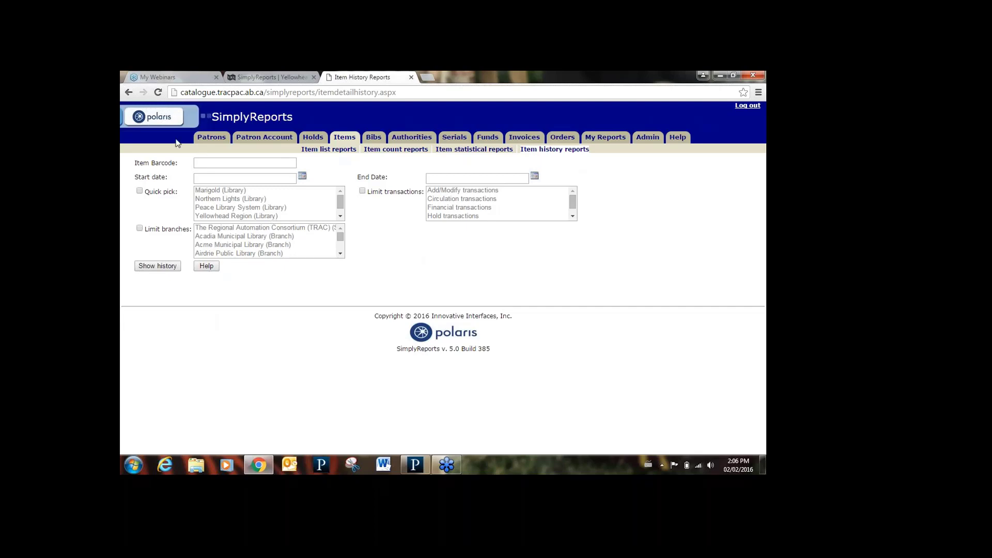
pyautogui.click(216, 140)
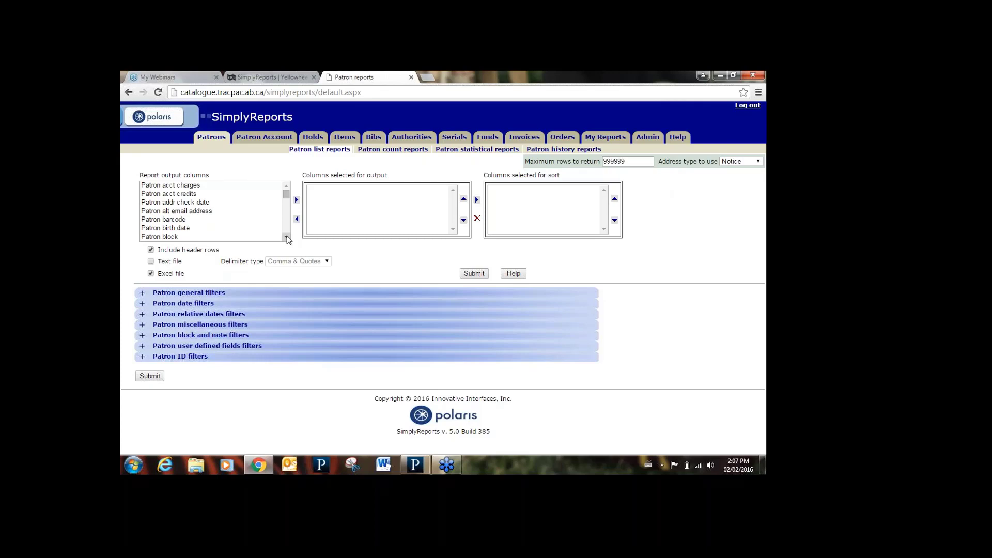
# - Add Patron barcode and Patron email address to the report output columns
pyautogui.click(185, 221)
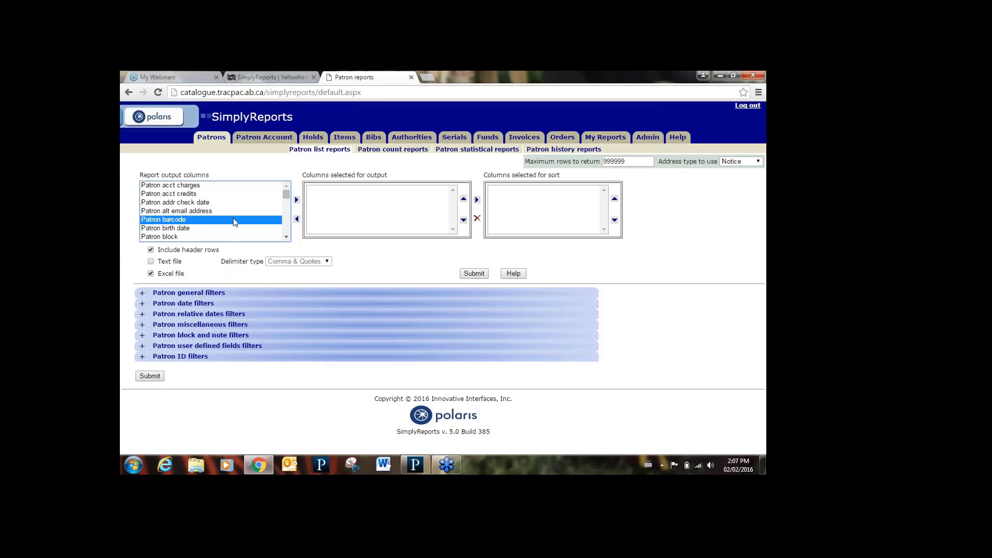
pyautogui.click(296, 199)
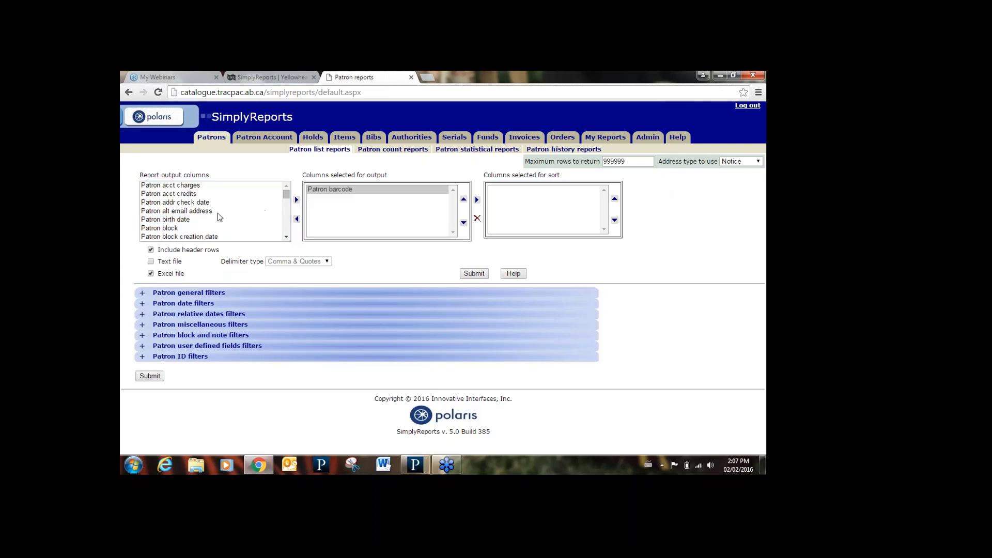
pyautogui.click(286, 238)
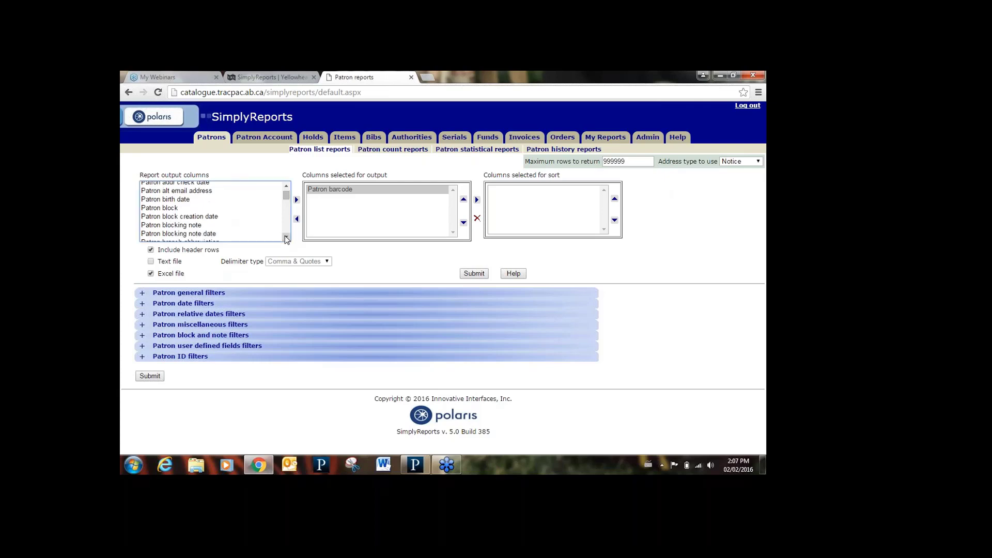
pyautogui.click(286, 237)
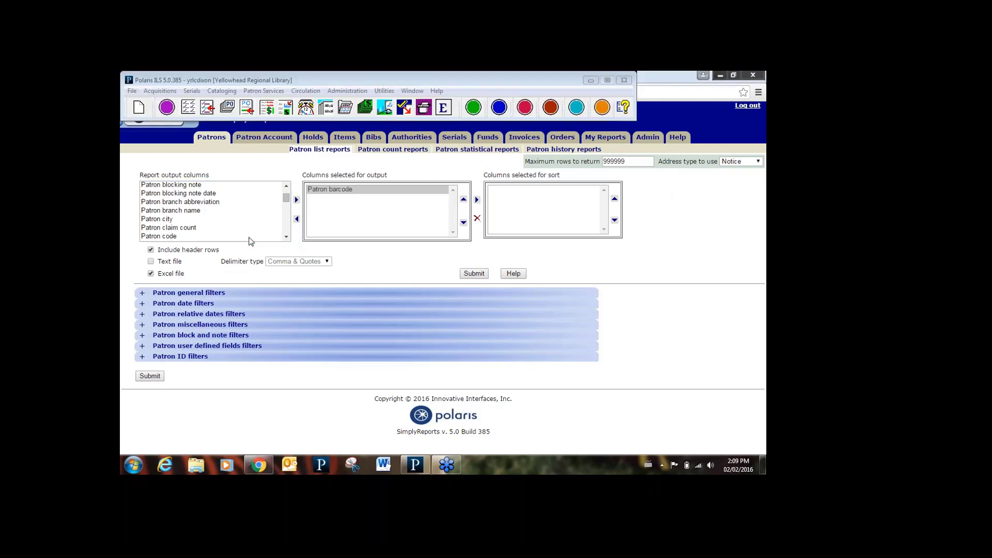
pyautogui.click(286, 238)
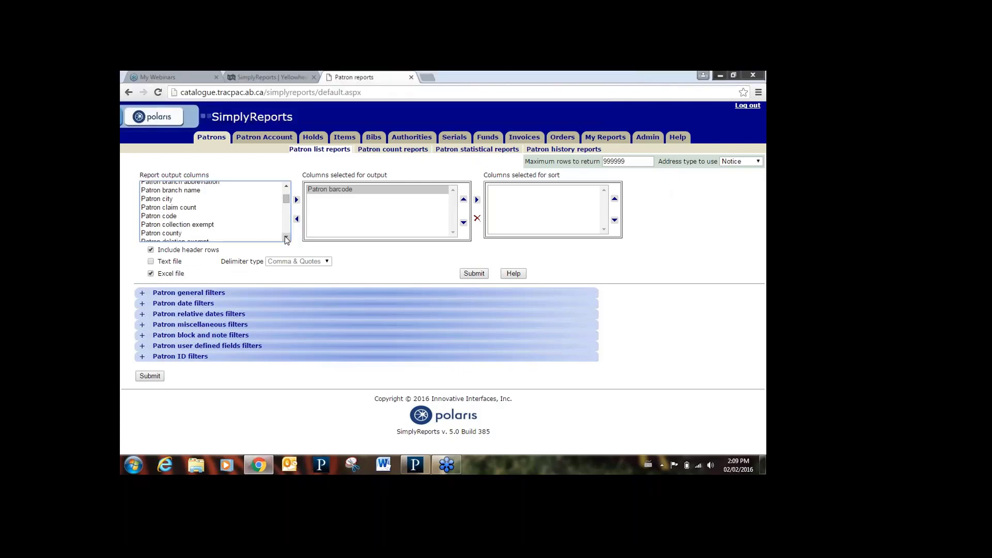
pyautogui.click(285, 238)
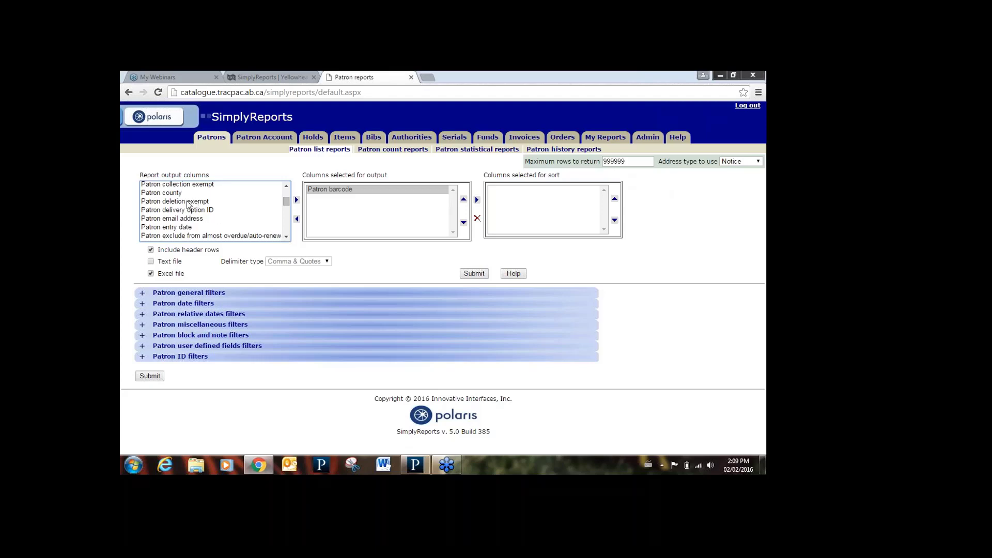
pyautogui.click(181, 218)
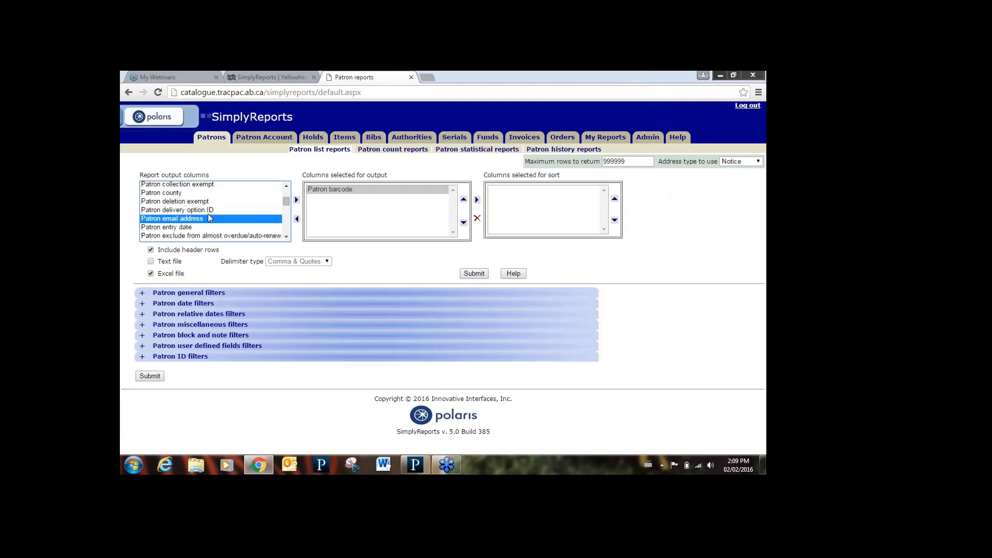
pyautogui.click(298, 200)
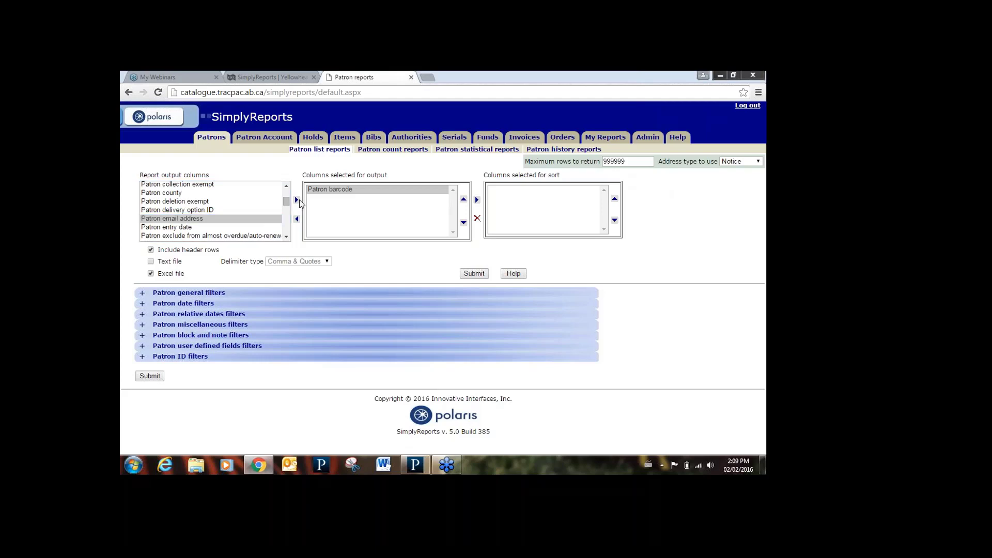
pyautogui.click(286, 237)
pyautogui.click(287, 238)
pyautogui.click(286, 237)
pyautogui.click(286, 237)
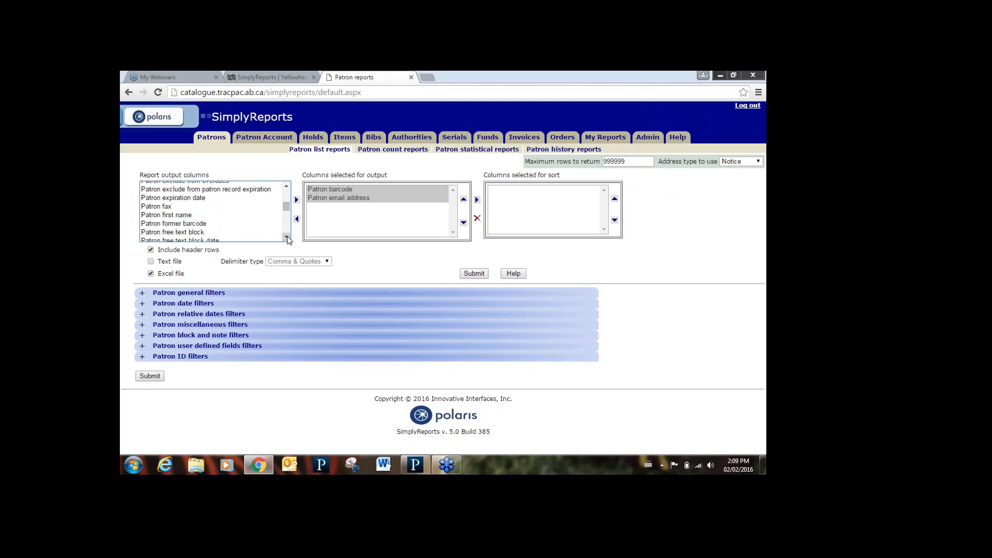
pyautogui.click(287, 237)
pyautogui.click(286, 237)
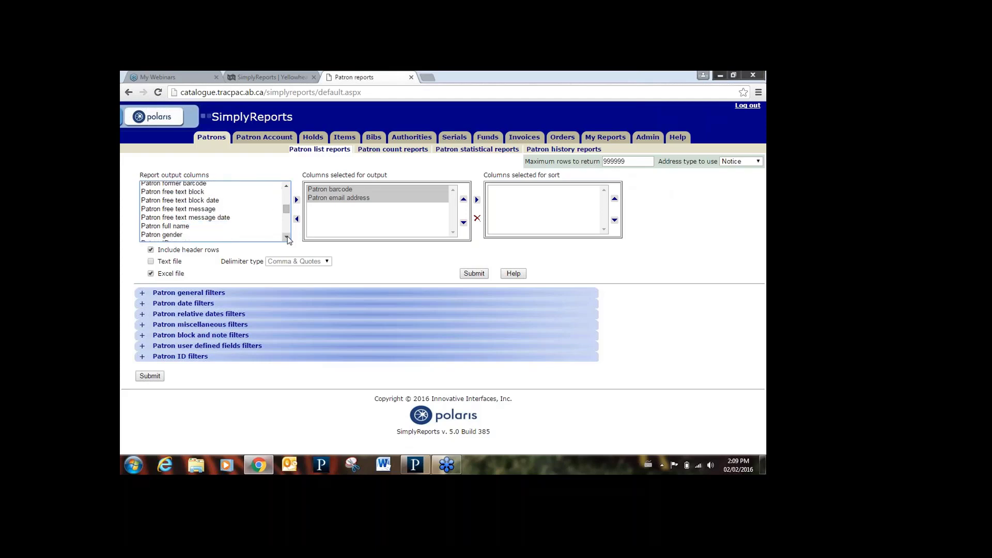
# - Add Patron full name and Patron telephone 1 to the output columns
pyautogui.click(170, 227)
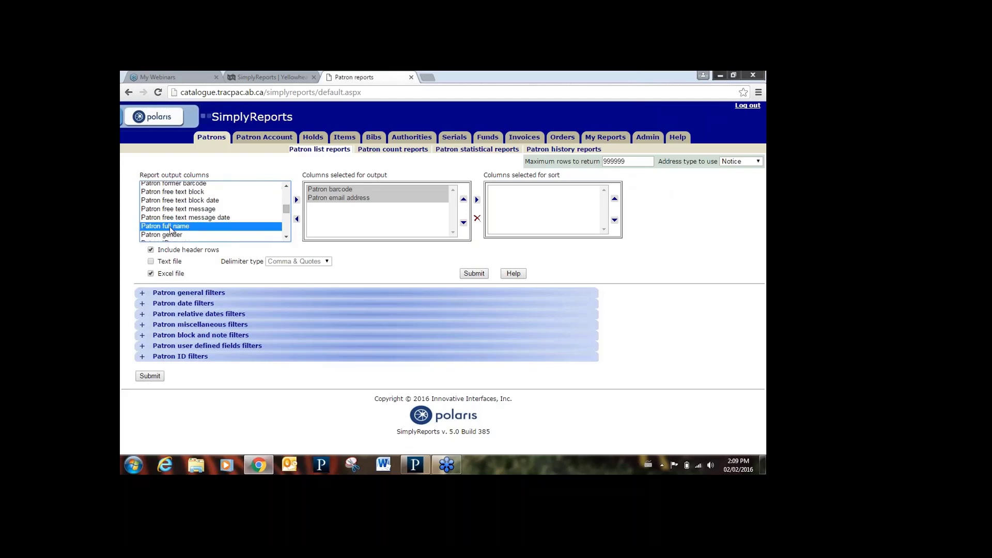
pyautogui.click(297, 200)
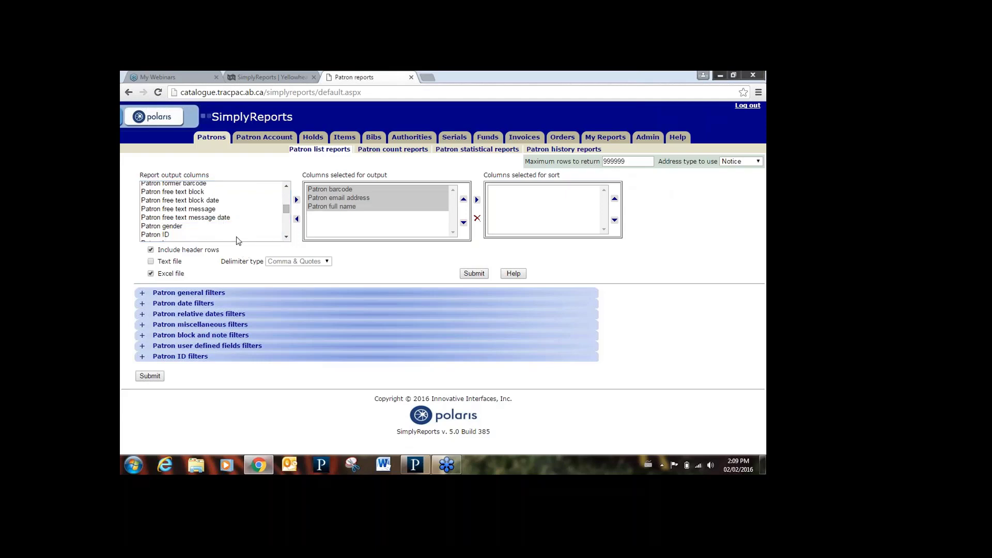
pyautogui.scroll(-4, 287, 236)
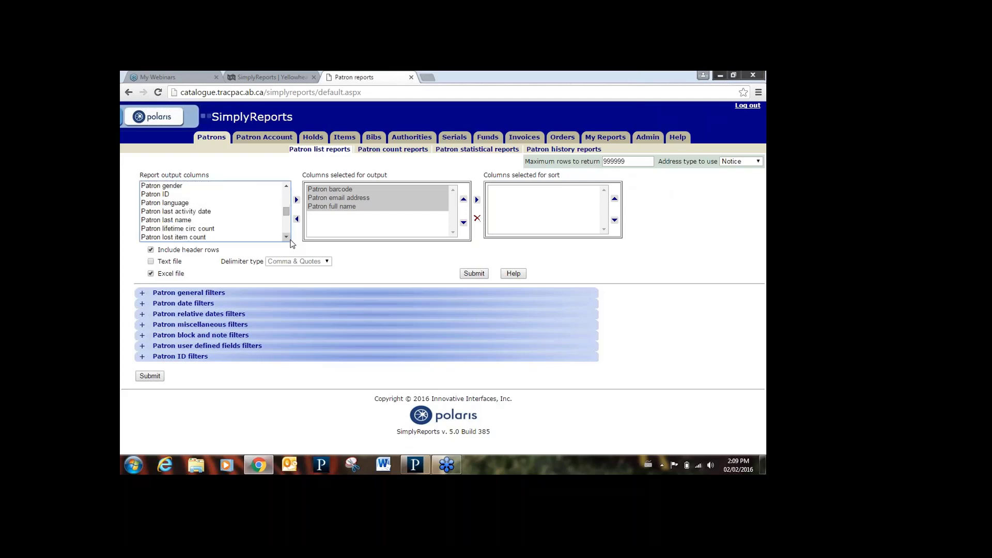
pyautogui.scroll(-5, 287, 236)
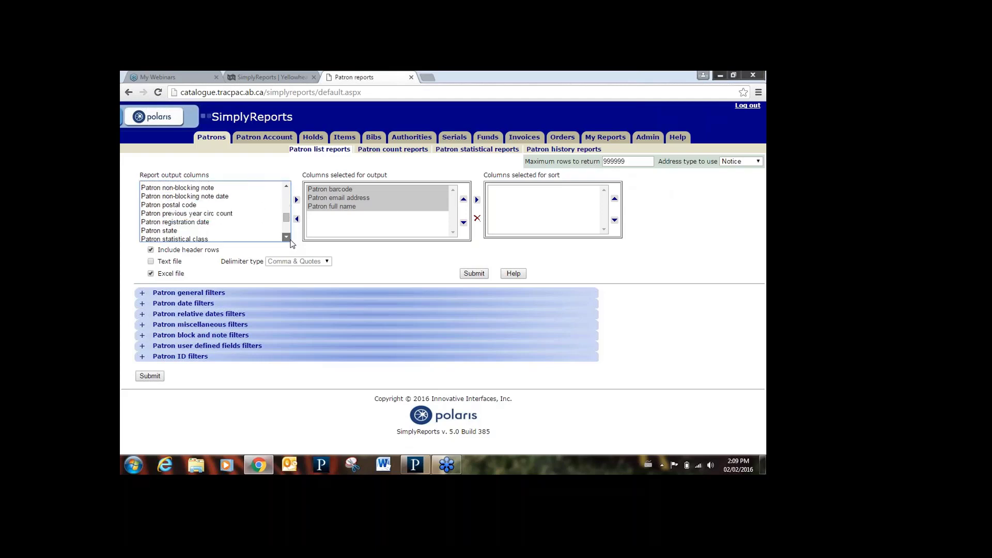
pyautogui.scroll(-2, 287, 237)
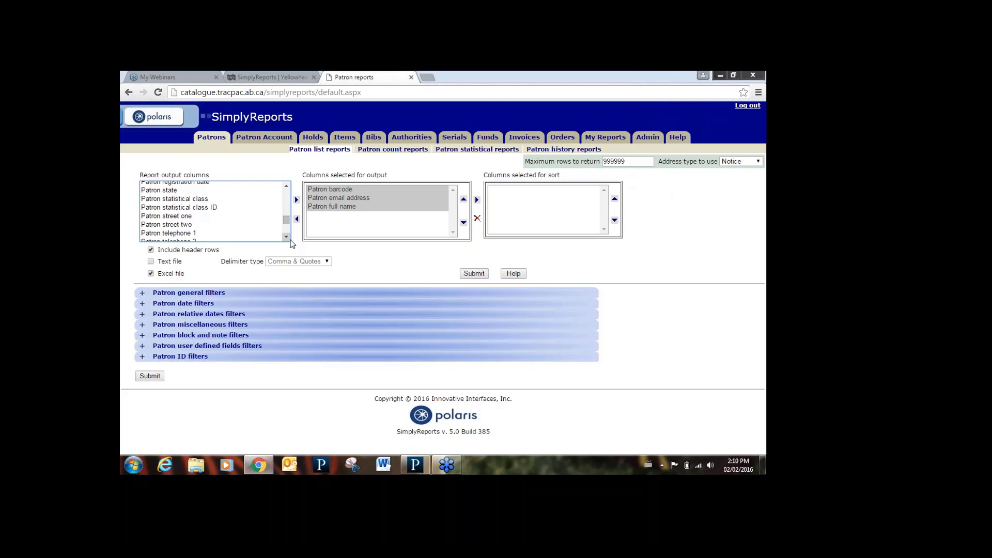
pyautogui.click(195, 213)
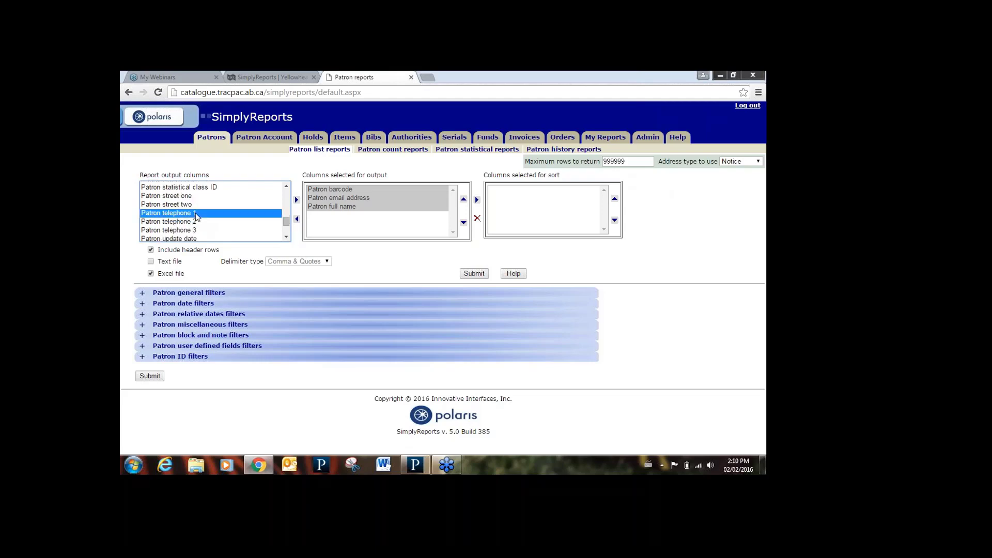
pyautogui.click(297, 200)
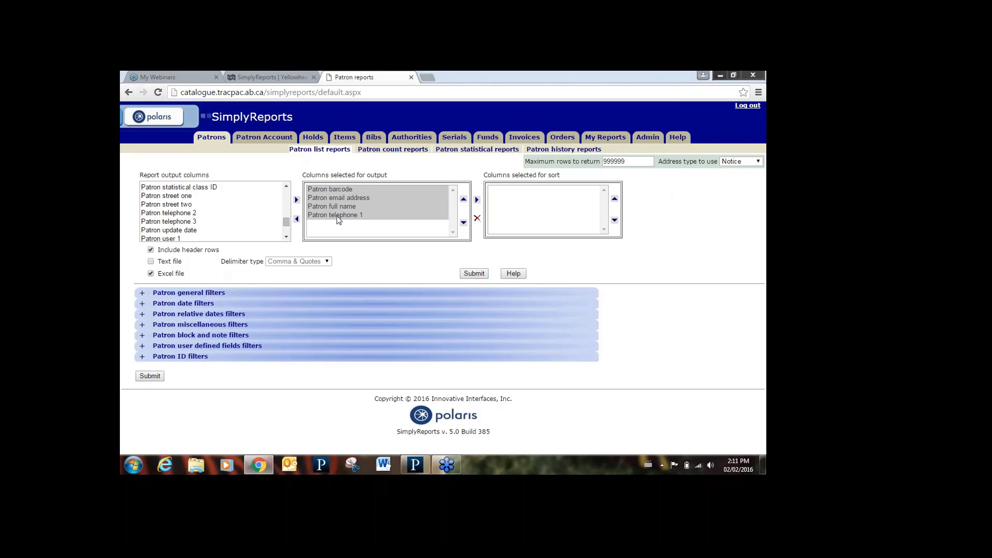
pyautogui.click(351, 207)
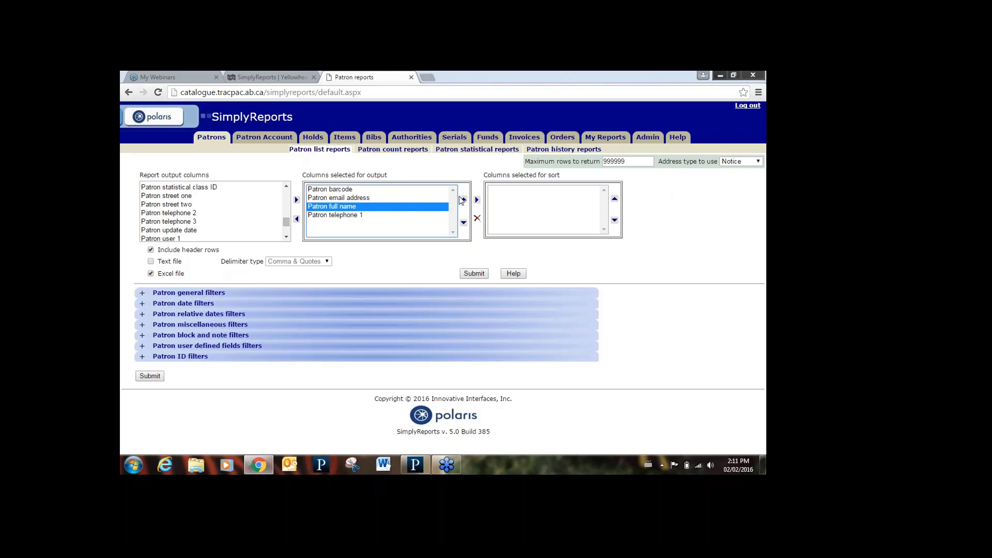
# - Sort the report by Patron full name, then Patron email address
pyautogui.click(477, 200)
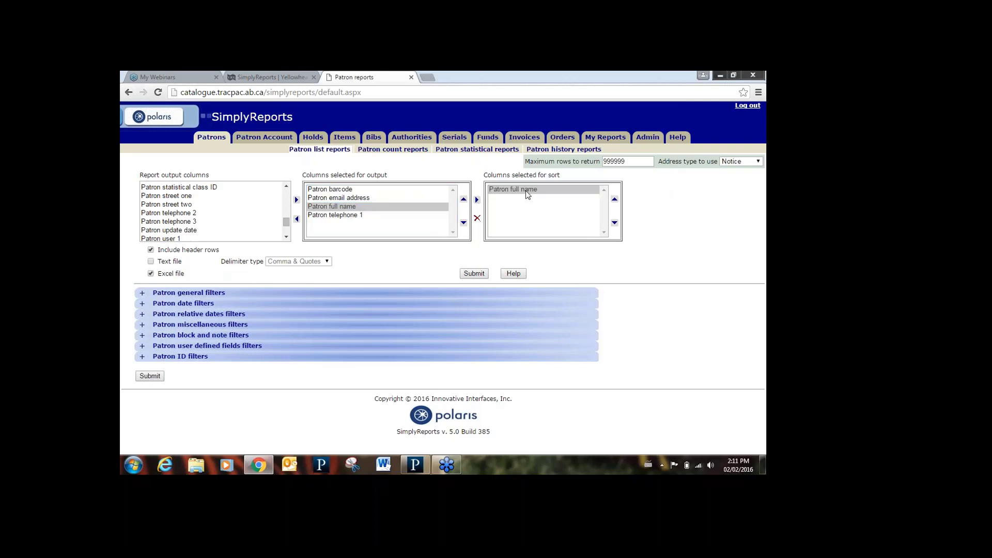
pyautogui.click(358, 199)
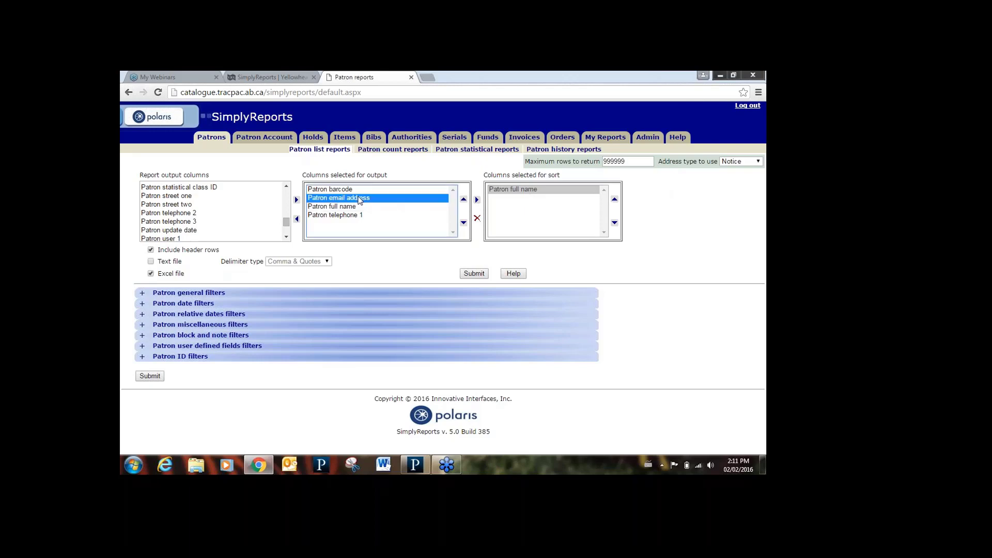
pyautogui.click(477, 201)
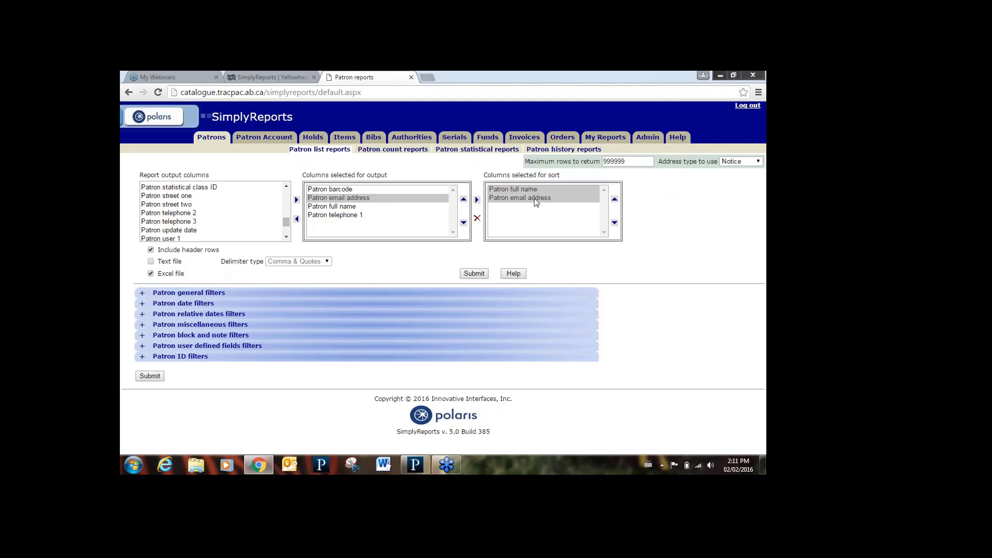
# - Move Patron email address down the output order and back to second place
pyautogui.click(399, 200)
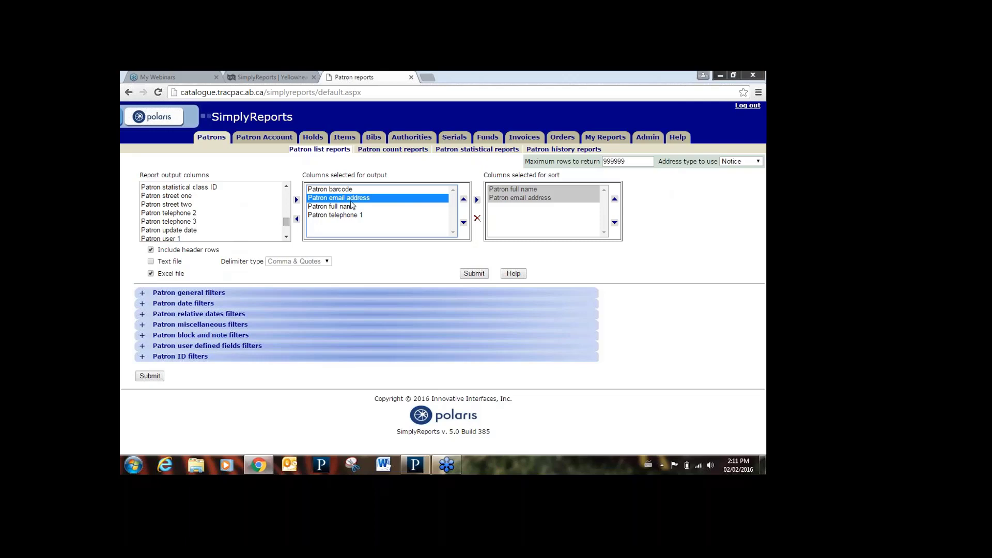
pyautogui.click(463, 222)
pyautogui.click(463, 222)
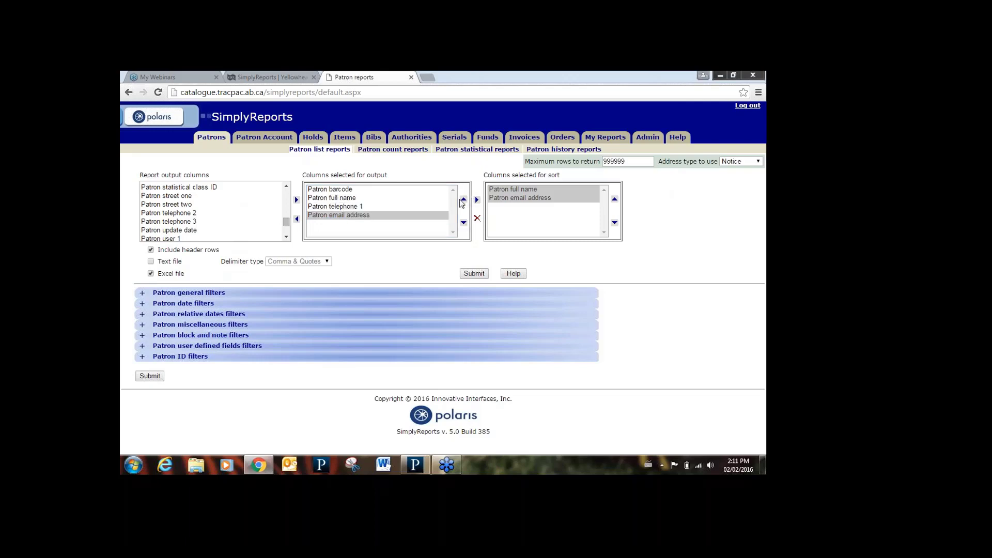
pyautogui.click(464, 201)
pyautogui.click(464, 201)
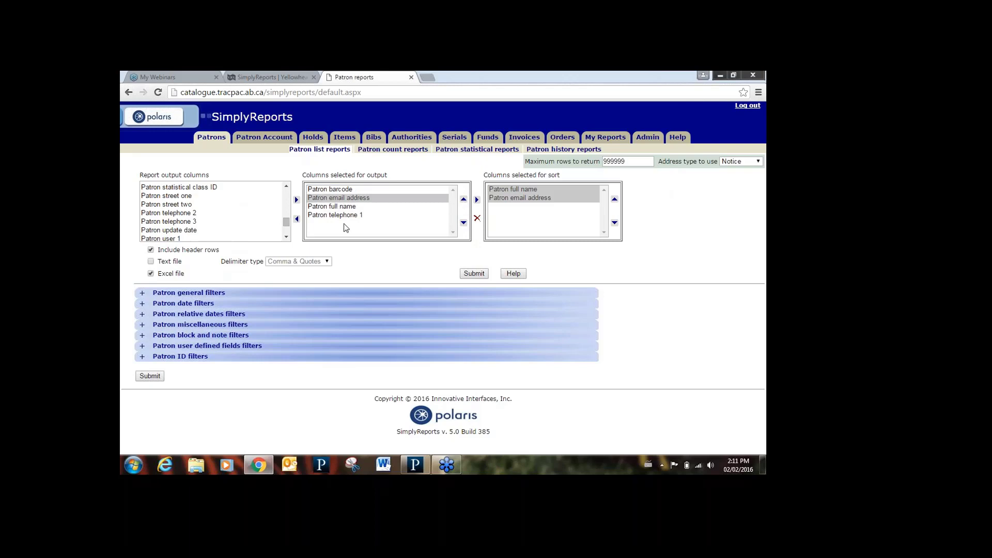
# - Remove Patron email address from the sort columns, leaving Patron full name
pyautogui.click(500, 199)
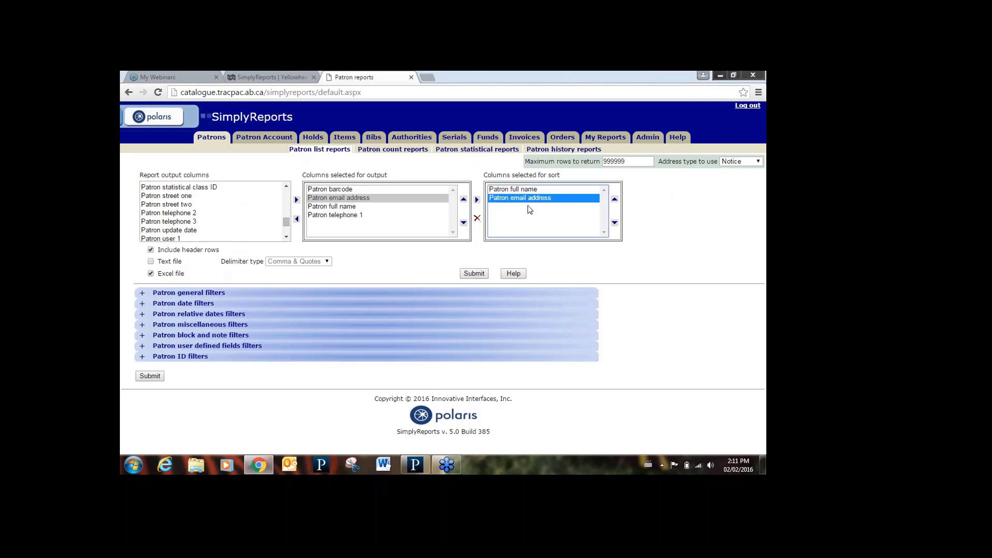
pyautogui.click(477, 217)
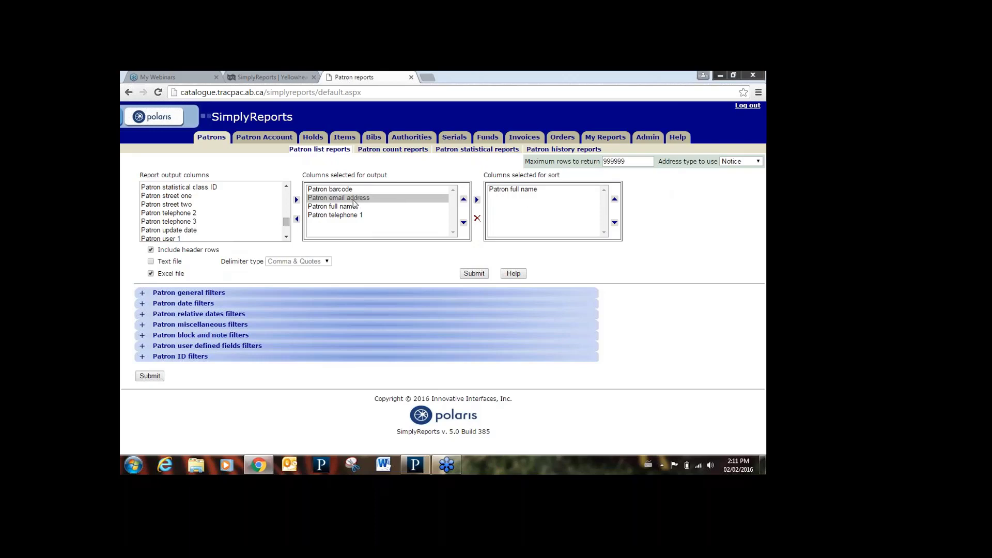
pyautogui.click(356, 216)
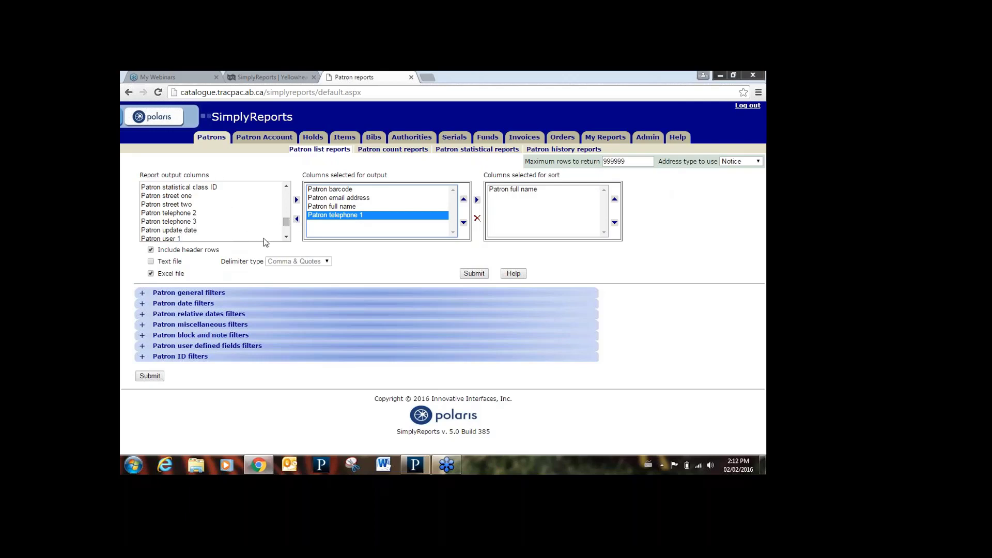
# - Scroll to the end of the output columns and expand the Patron general filters group
pyautogui.moveTo(286, 226); pyautogui.dragTo(288, 236)
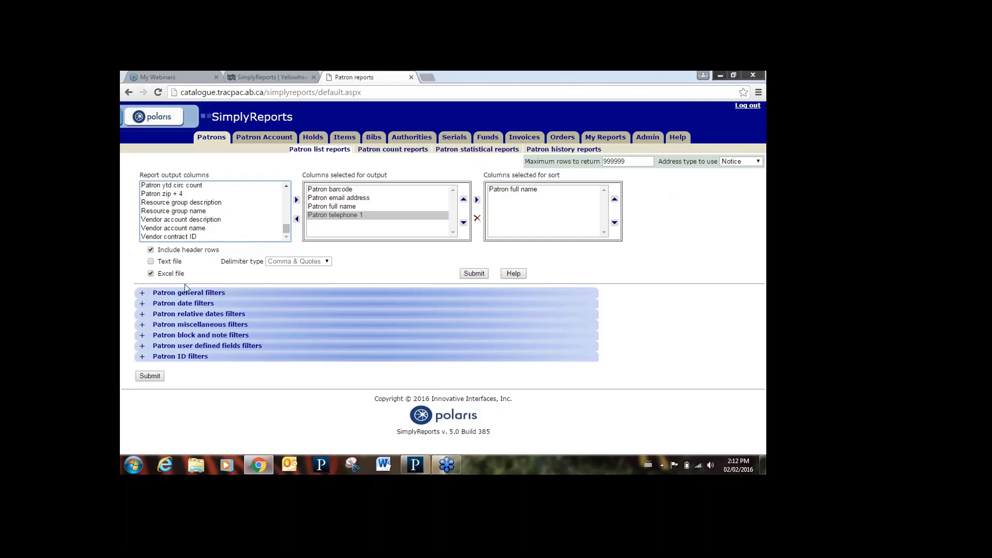
pyautogui.click(143, 294)
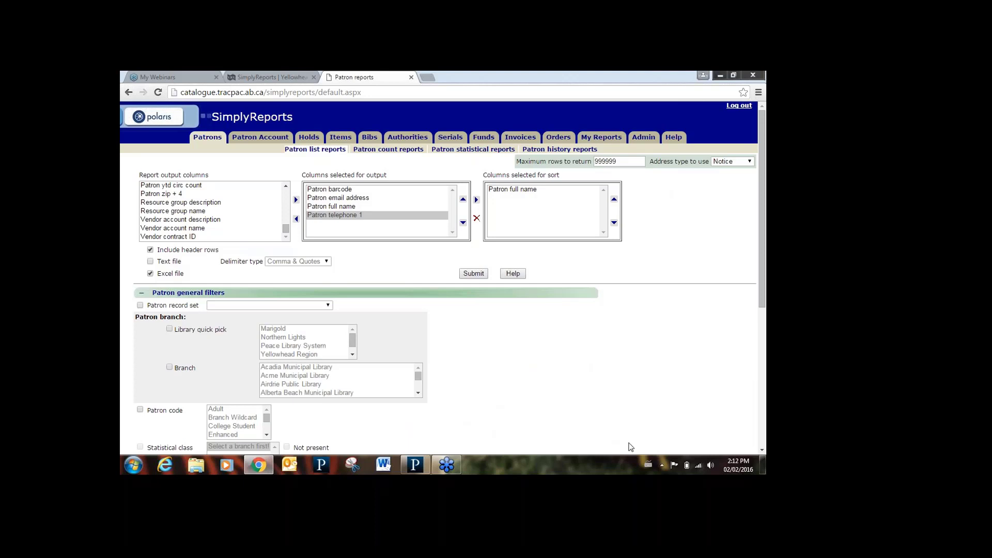
# - Collapse and re-expand the Patron general filters group
pyautogui.click(763, 452)
pyautogui.click(763, 452)
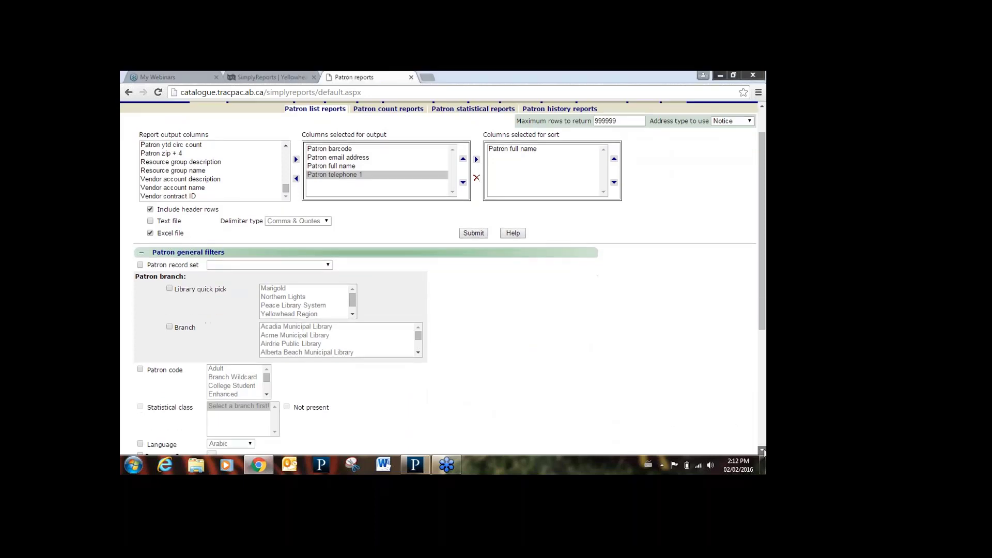
pyautogui.click(763, 451)
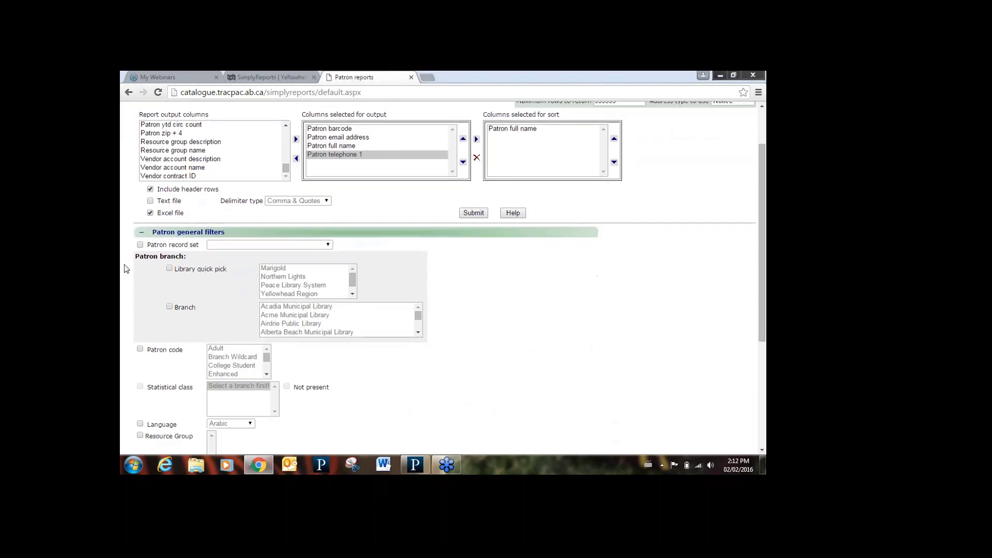
pyautogui.click(142, 233)
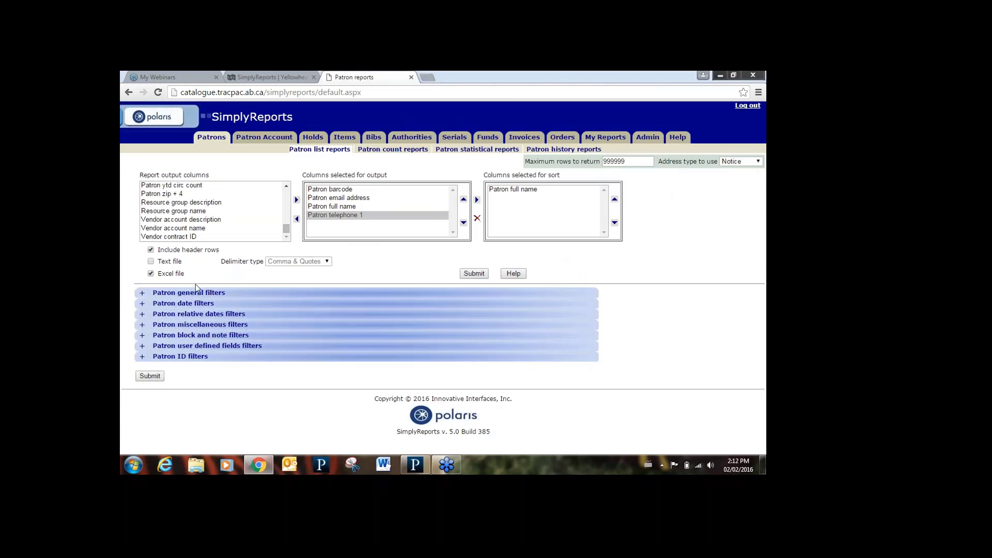
pyautogui.click(143, 293)
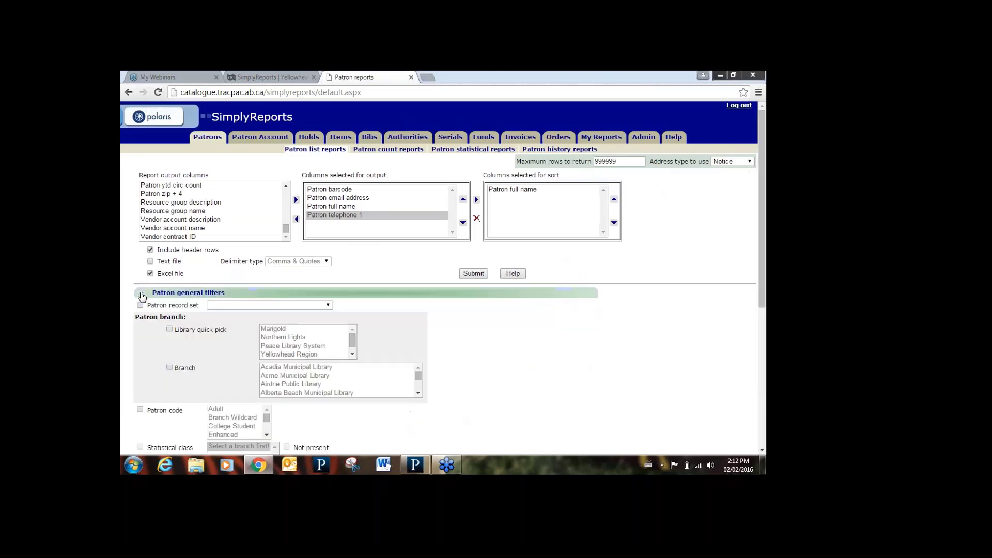
pyautogui.click(762, 452)
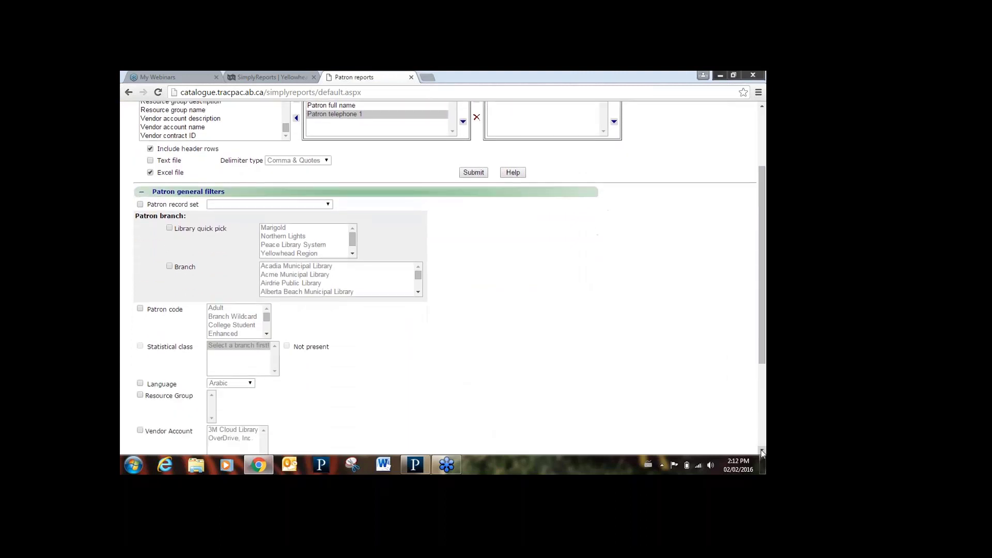
pyautogui.click(762, 452)
pyautogui.click(762, 452)
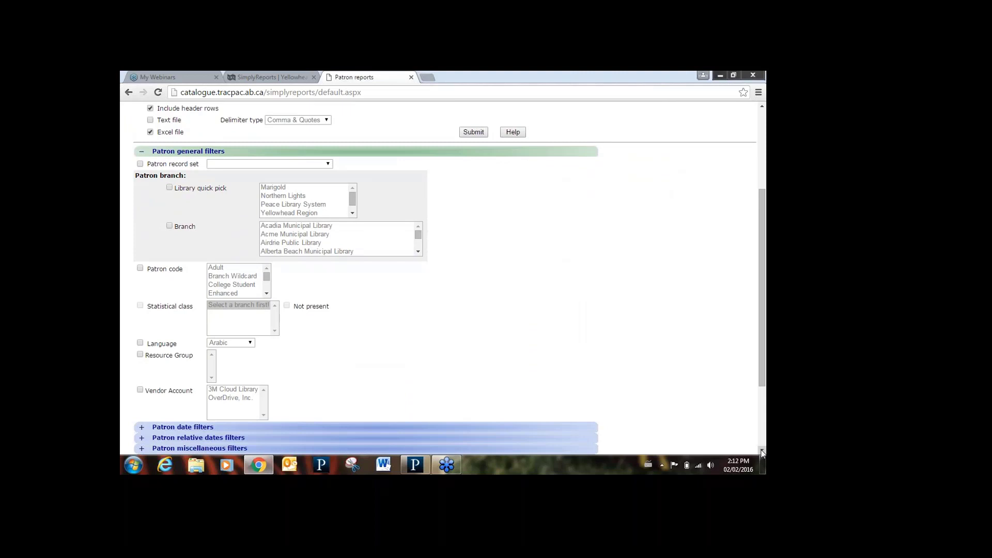
# - Turn on the Branch filter and settle on Alberta Beach Municipal Library
pyautogui.click(169, 227)
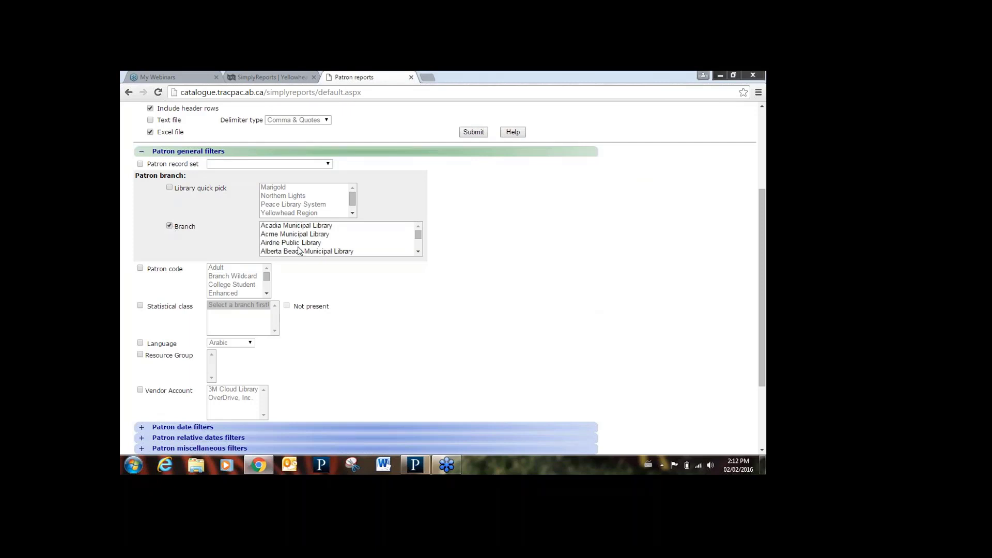
pyautogui.click(357, 242)
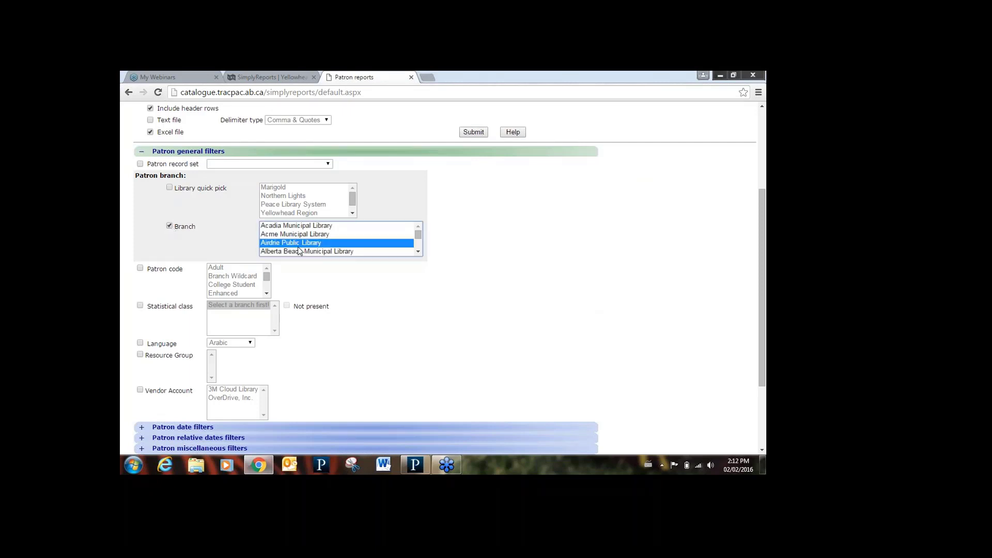
pyautogui.click(418, 251)
pyautogui.click(351, 233)
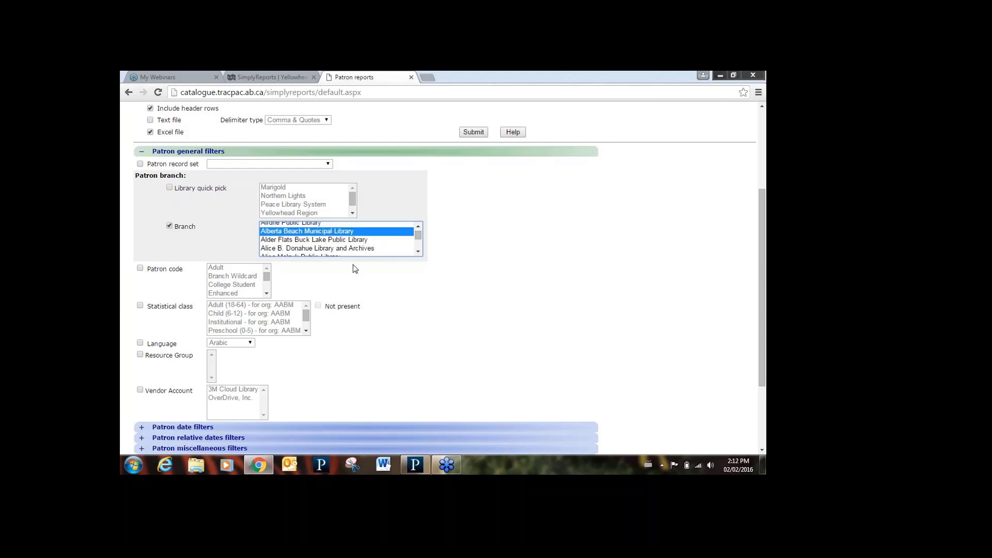
pyautogui.click(321, 241)
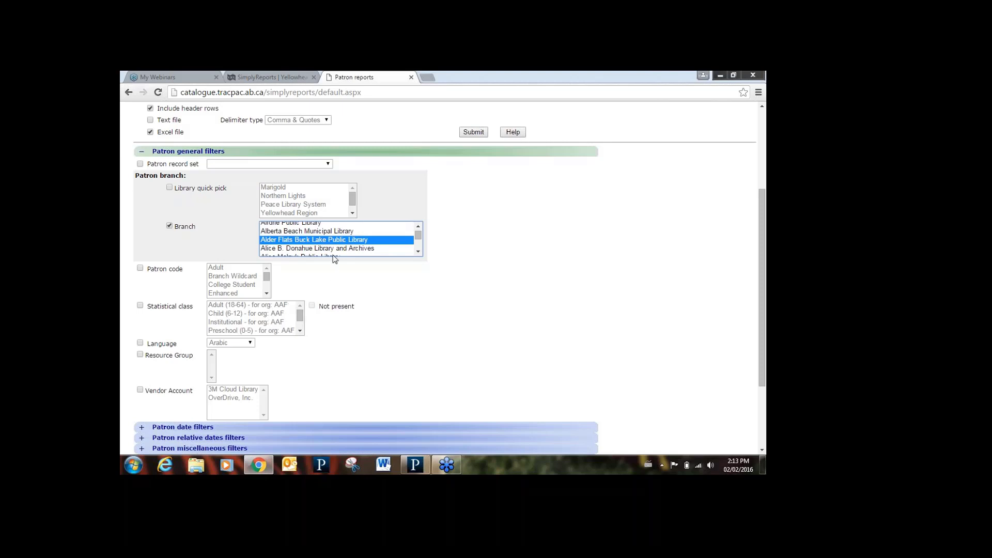
pyautogui.click(320, 232)
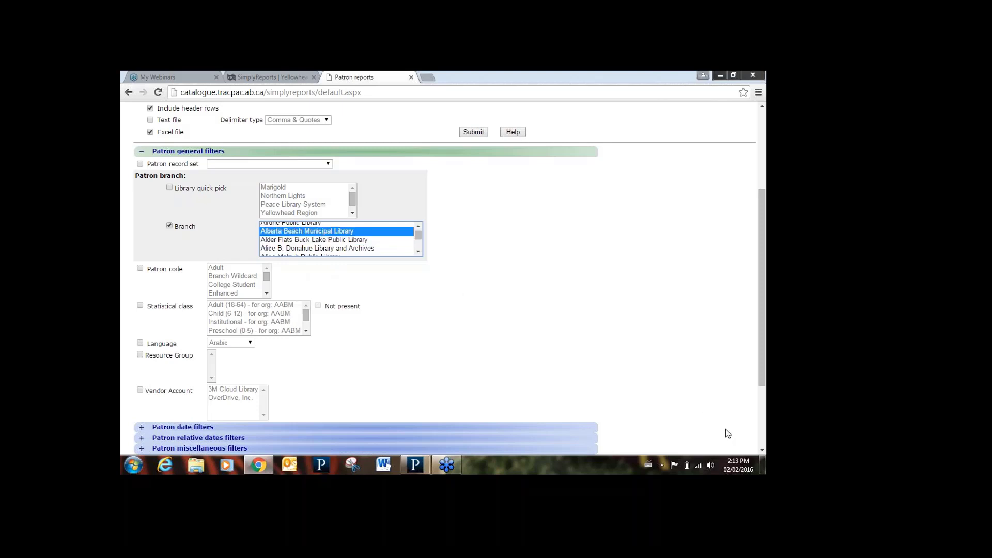
# - Expand the Patron date filters group
pyautogui.click(763, 451)
pyautogui.click(762, 451)
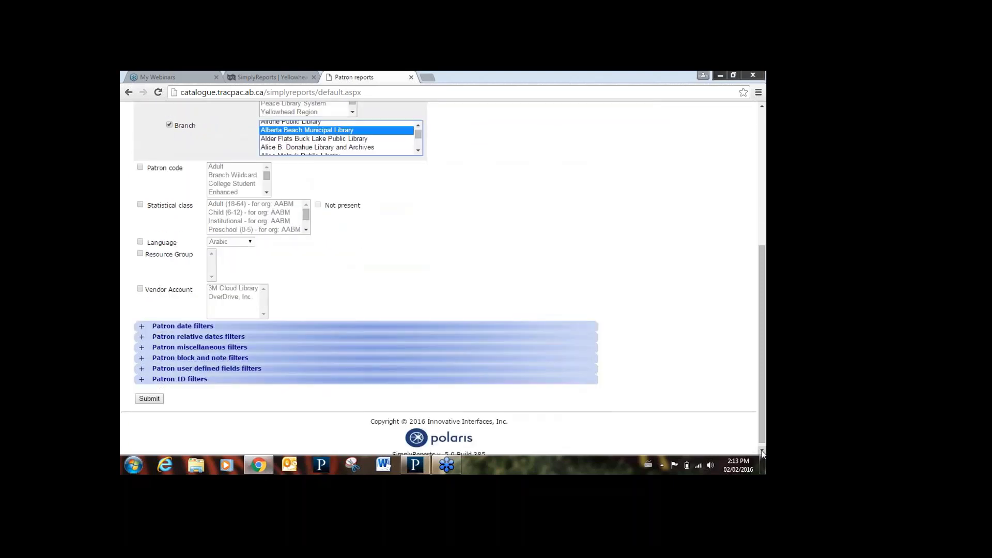
pyautogui.click(762, 452)
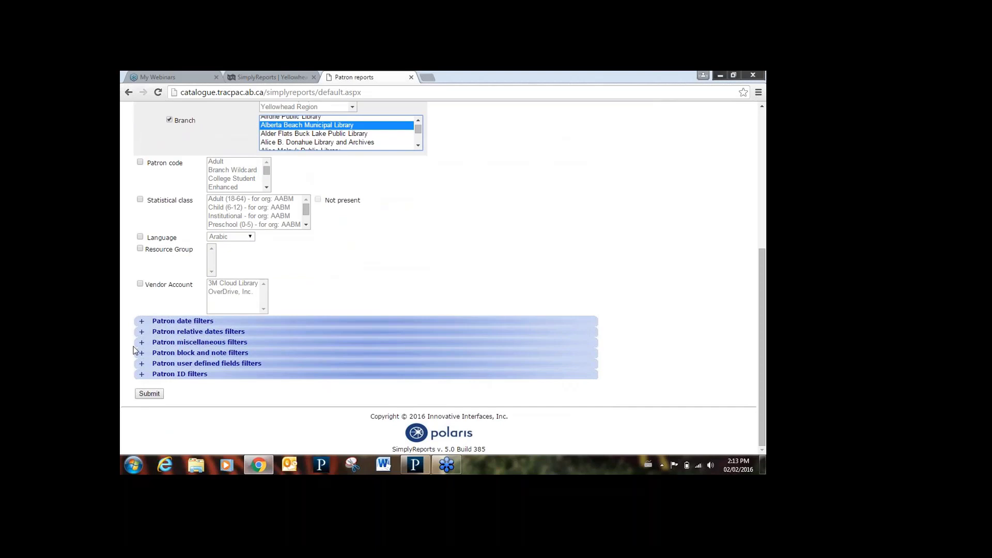
pyautogui.click(142, 322)
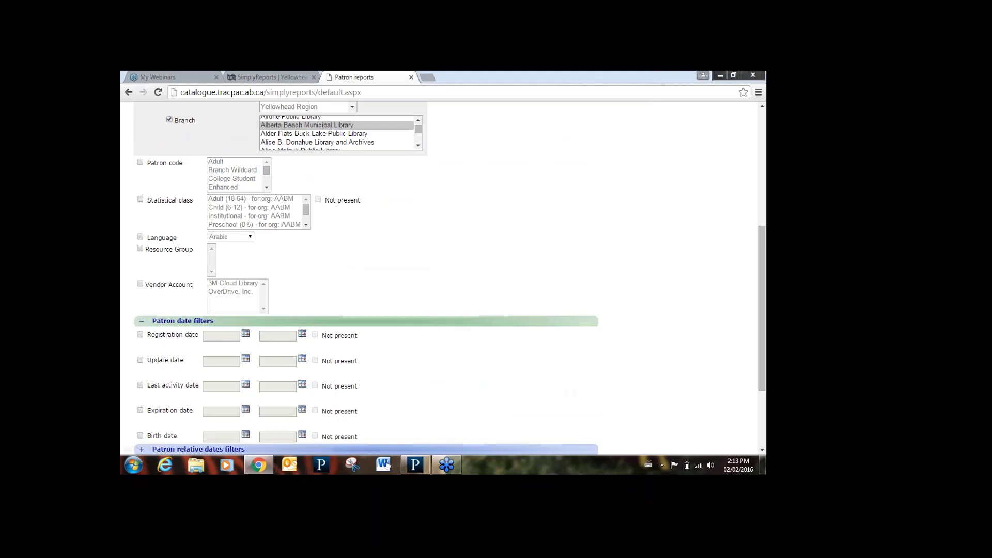
# - Turn on the Registration date filter from 06/10/2015 to 02/02/2016 using the calendars
pyautogui.click(172, 331)
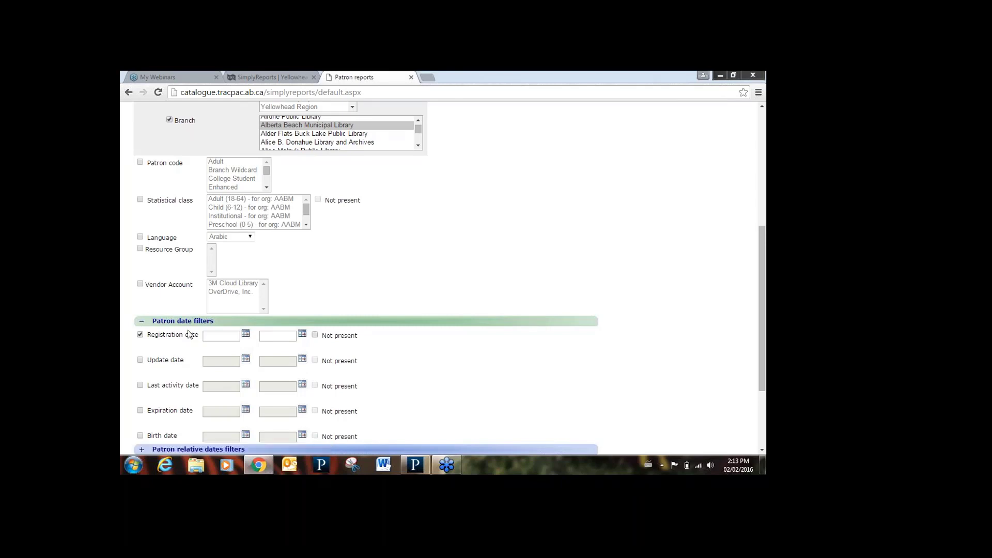
pyautogui.click(246, 336)
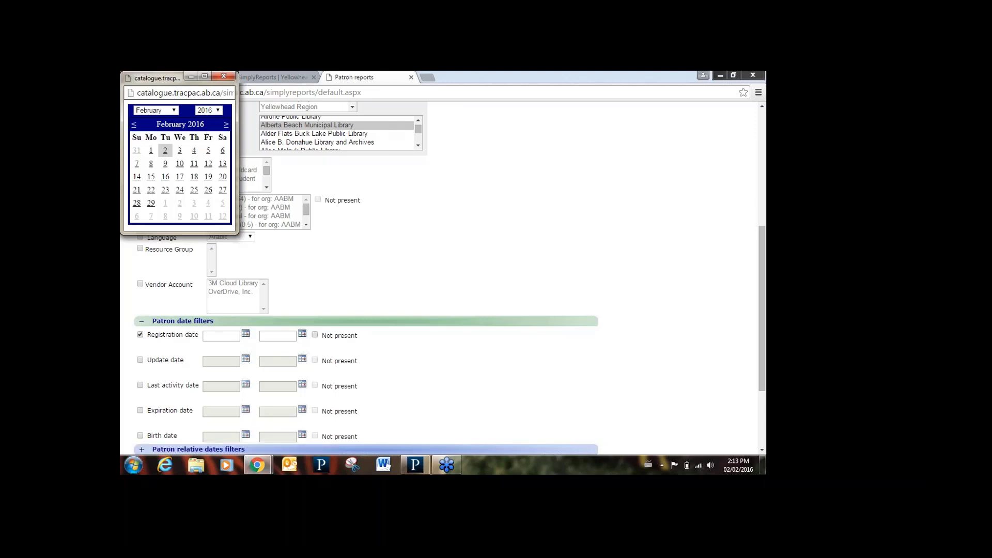
pyautogui.click(134, 124)
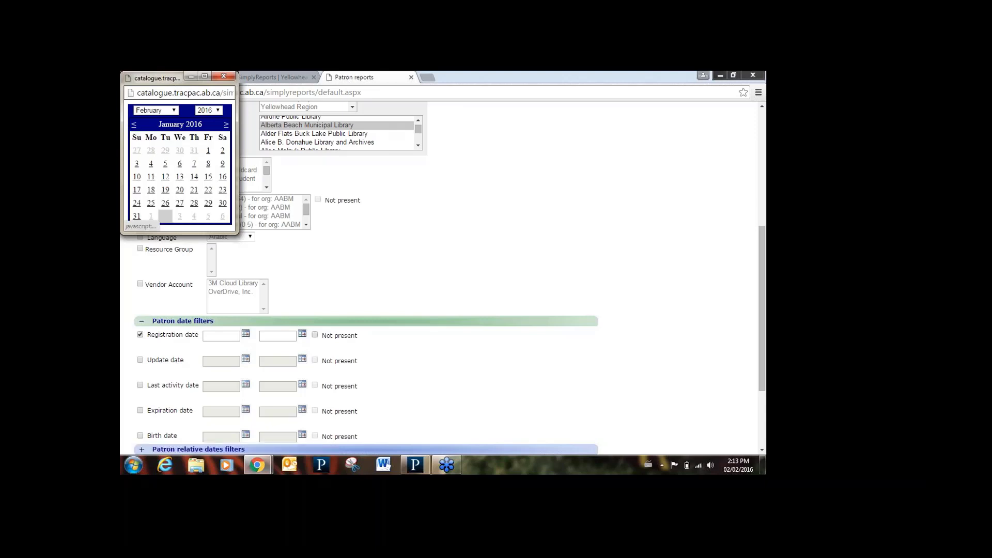
pyautogui.click(134, 124)
pyautogui.click(134, 124)
pyautogui.click(134, 125)
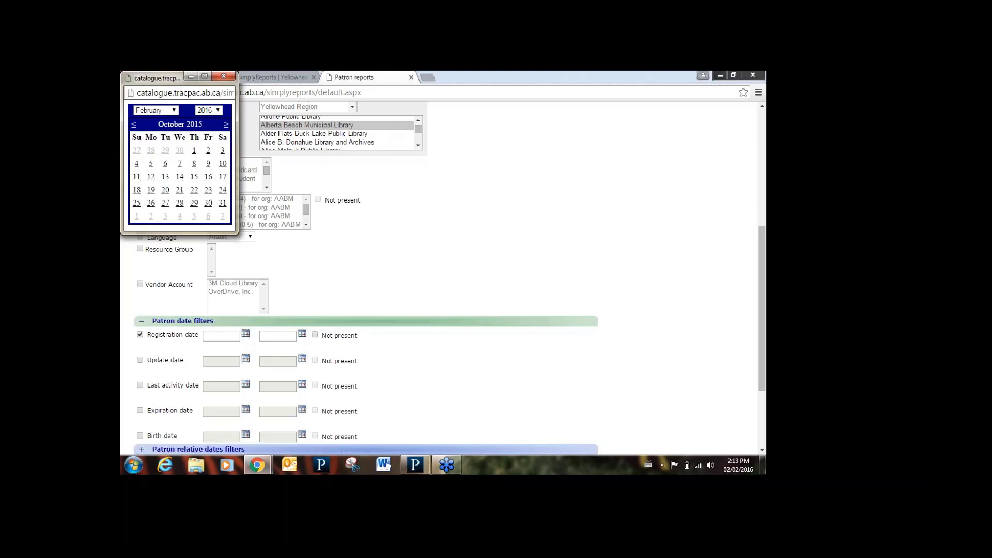
pyautogui.click(166, 163)
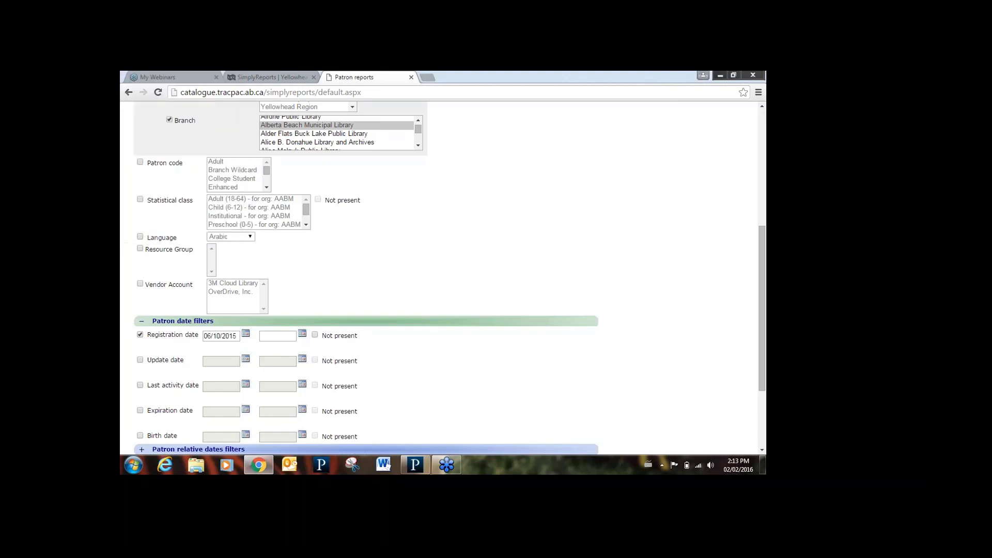
pyautogui.click(302, 334)
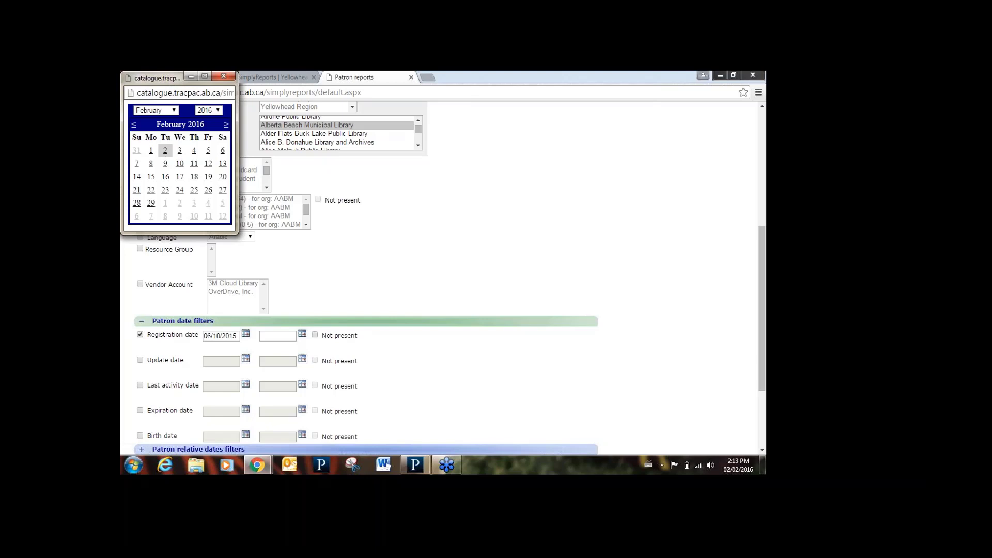
pyautogui.click(165, 150)
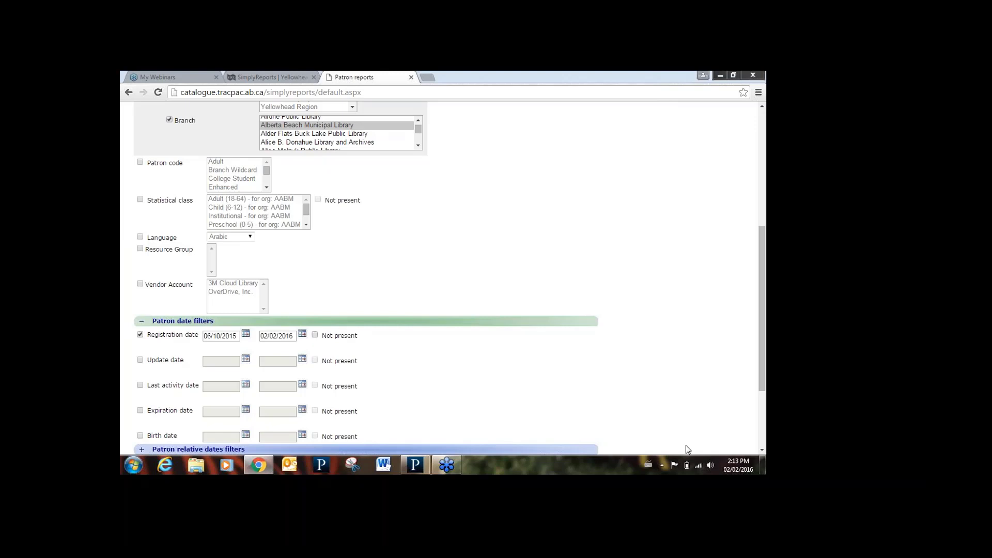
pyautogui.click(762, 450)
pyautogui.moveTo(761, 452); pyautogui.dragTo(761, 451)
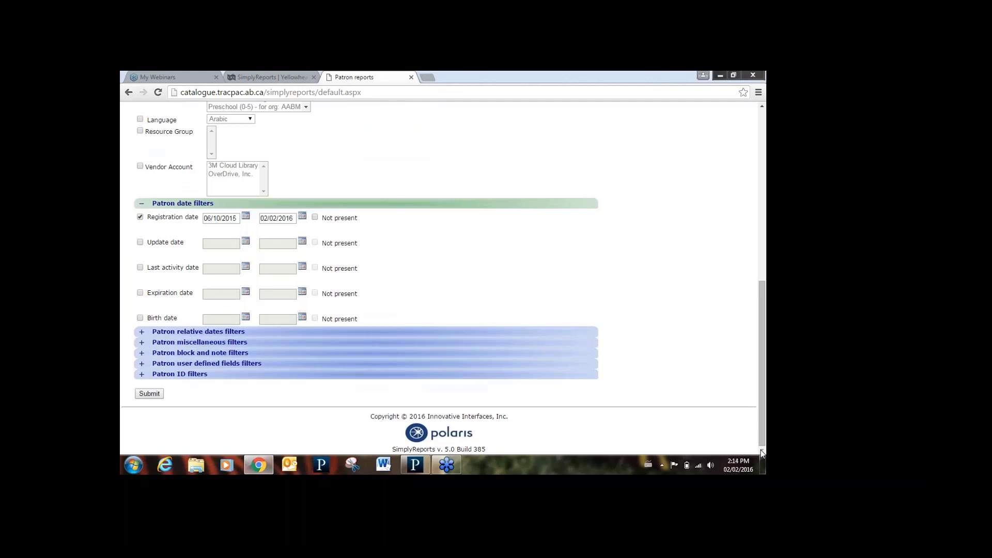
# - Expand Patron relative dates, try Registration date between 30 Days, then switch it off
pyautogui.click(142, 334)
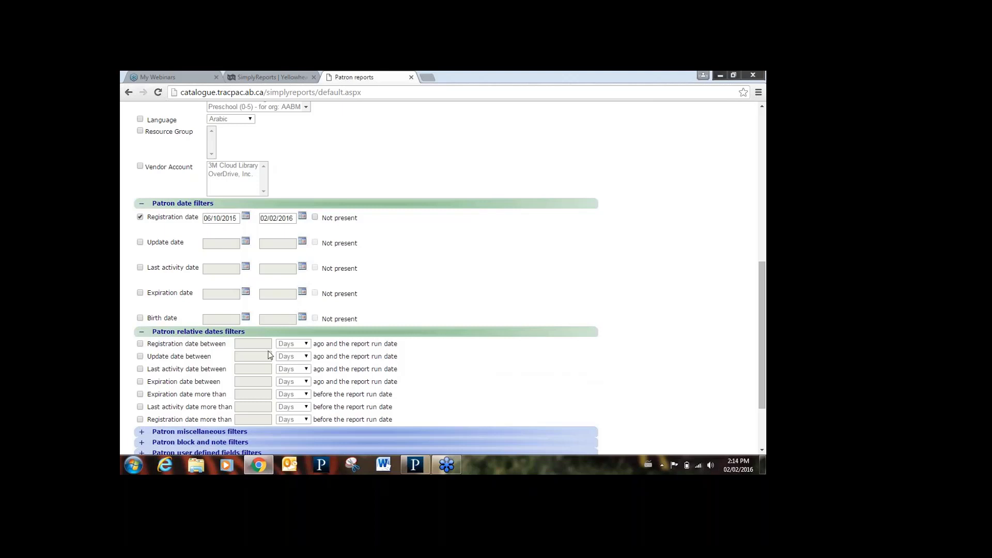
pyautogui.click(140, 344)
pyautogui.click(298, 345)
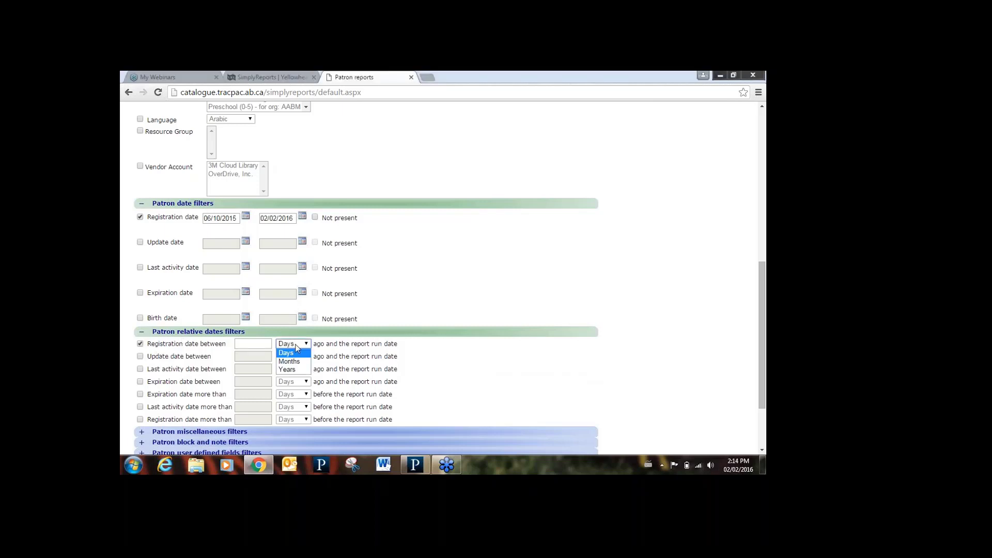
pyautogui.click(259, 344)
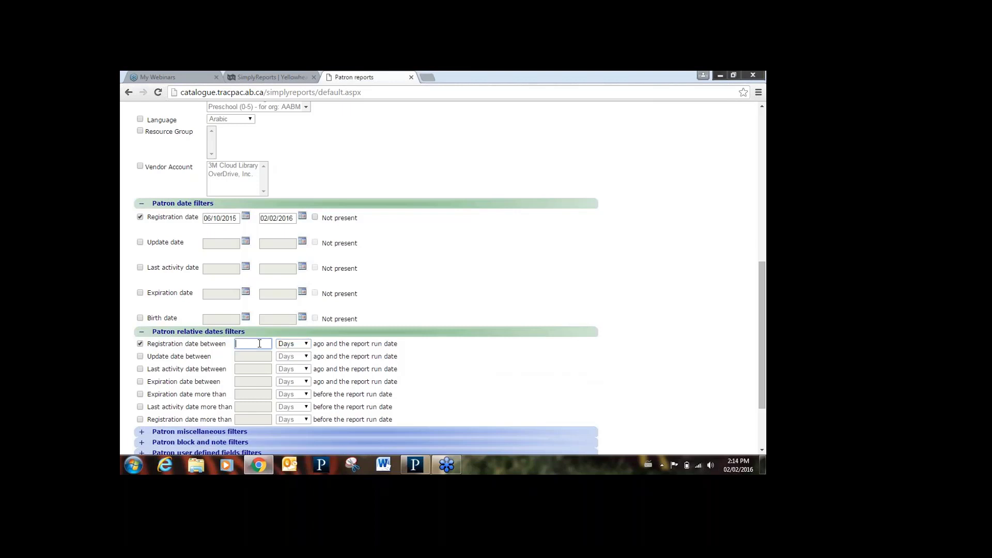
pyautogui.write('30')
pyautogui.click(287, 345)
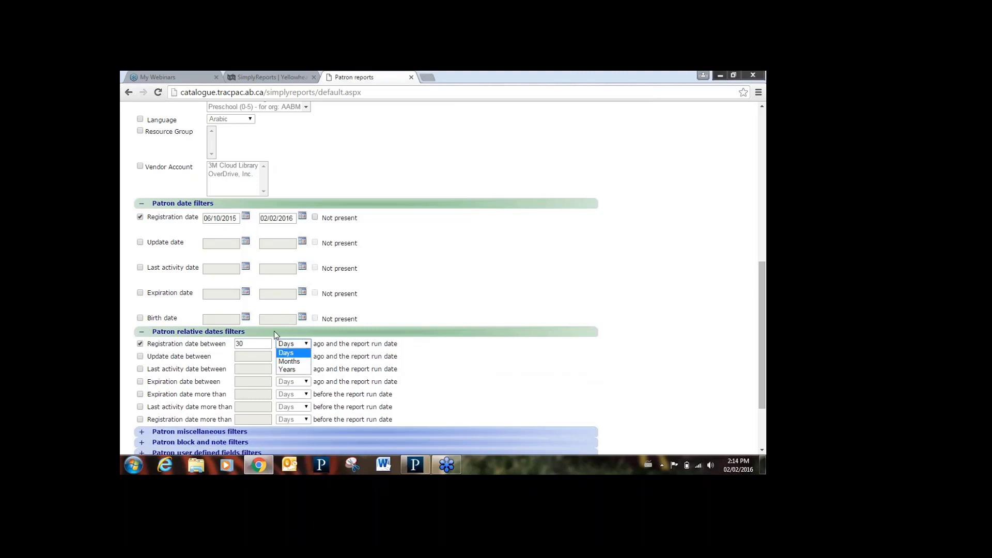
pyautogui.click(267, 344)
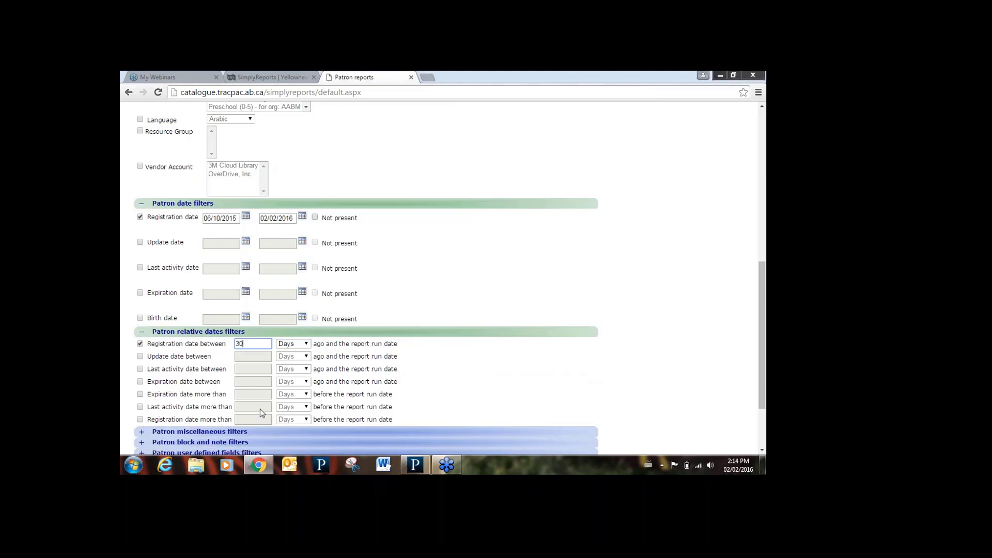
pyautogui.click(140, 345)
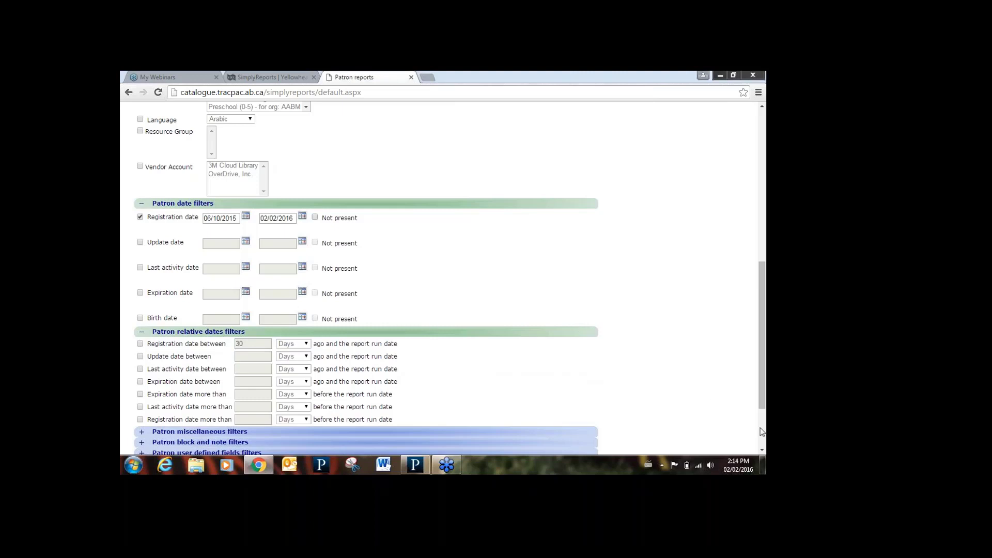
# - Switch off the registration date filter, expand Patron miscellaneous filters, and scroll to Submit
pyautogui.scroll(-3, 761, 450)
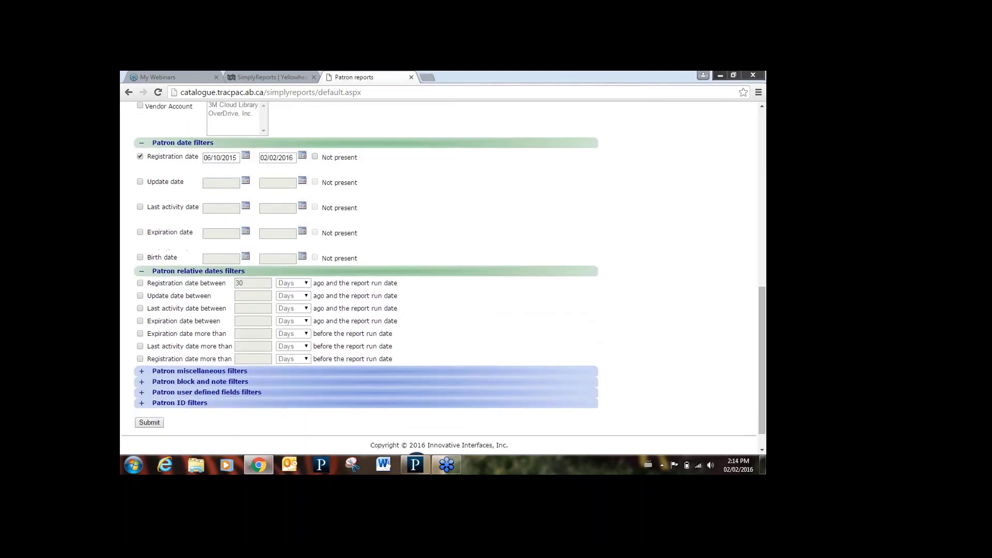
pyautogui.click(140, 156)
pyautogui.click(142, 371)
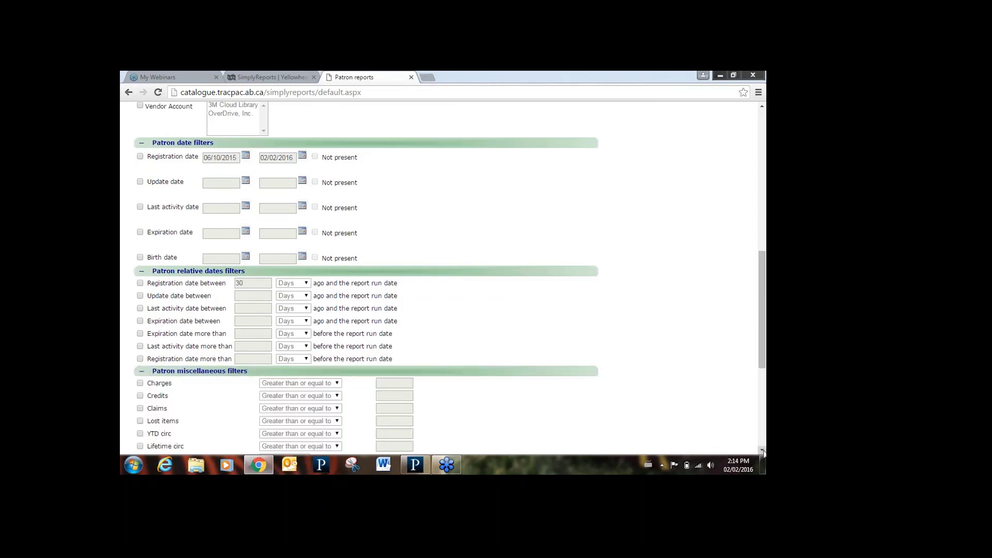
pyautogui.scroll(-3, 762, 450)
pyautogui.scroll(-5, 763, 450)
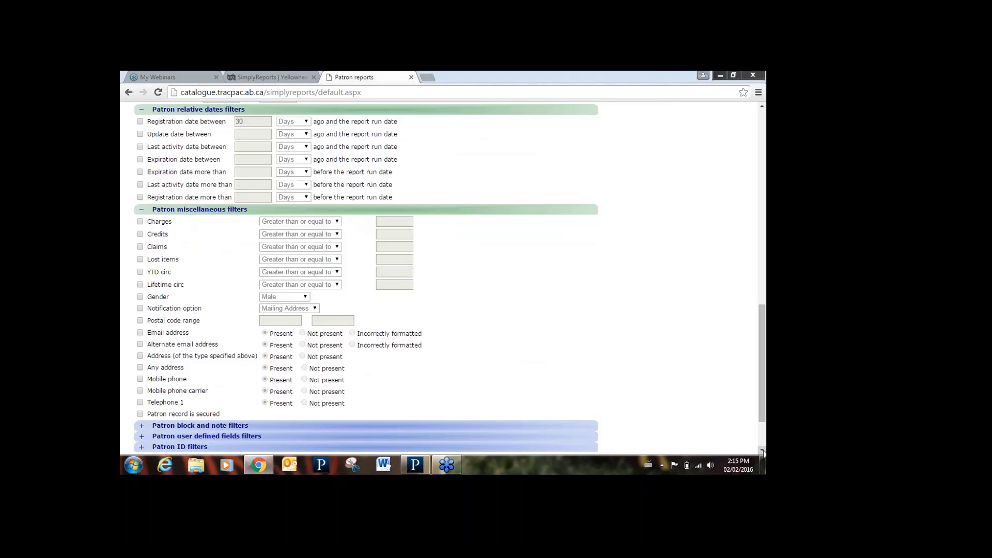
pyautogui.scroll(-3, 762, 450)
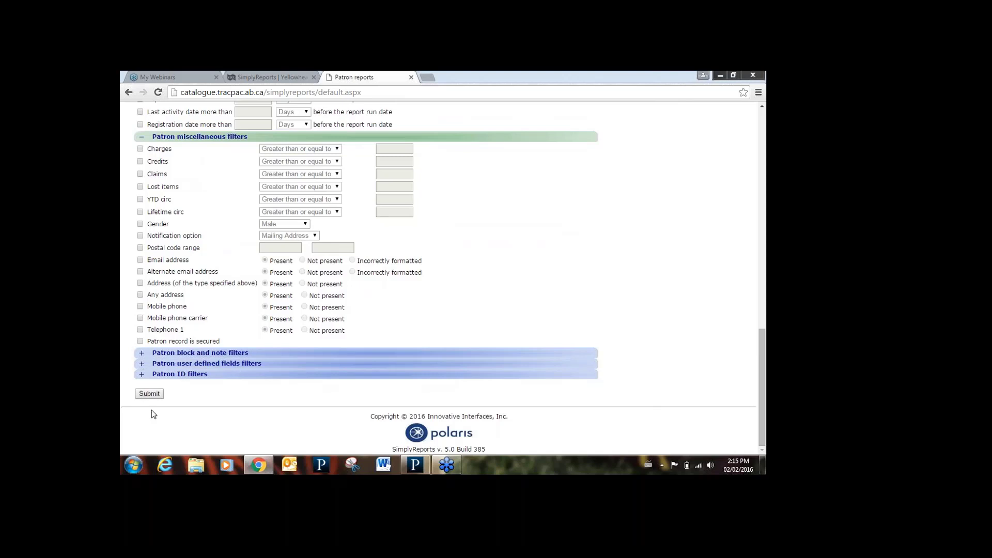
# - Submit the patron report, enable Download report output, and download the 639-result file
pyautogui.click(149, 395)
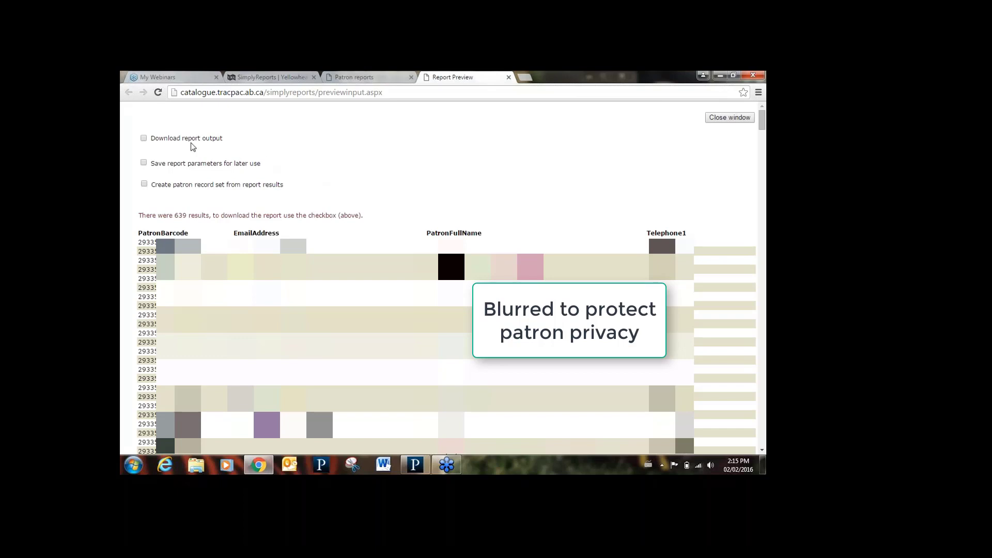
pyautogui.click(144, 138)
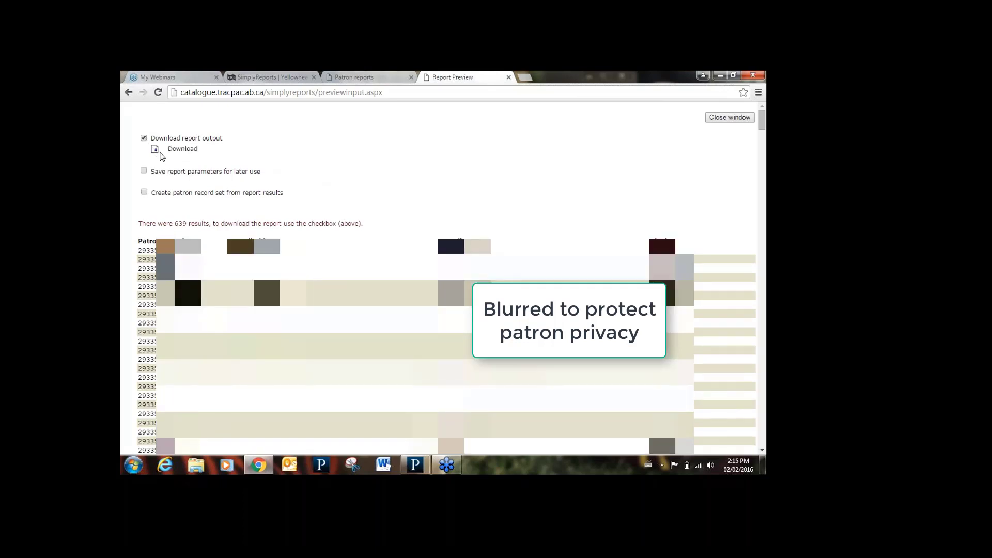
pyautogui.click(155, 151)
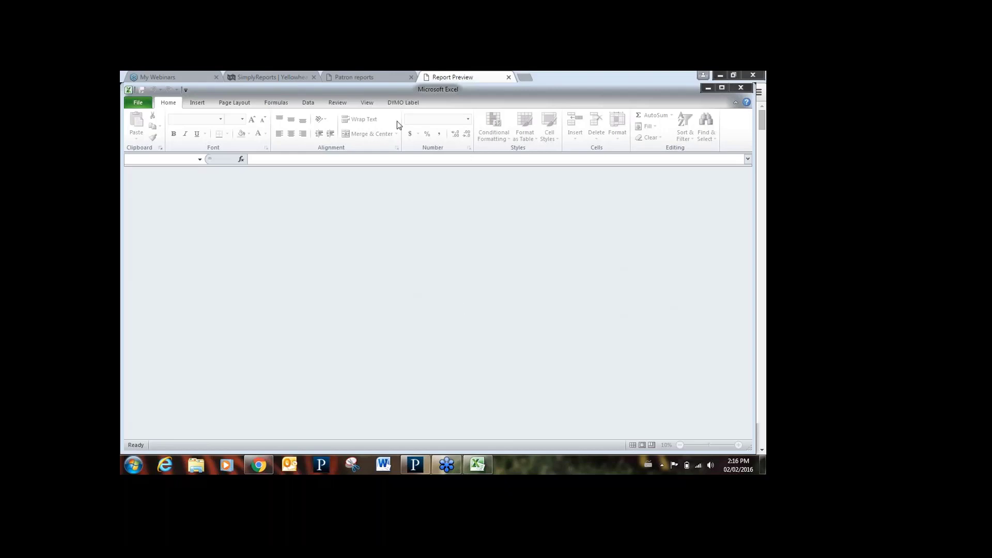
# - Switch from Excel back to the Patron reports browser tab
pyautogui.click(355, 77)
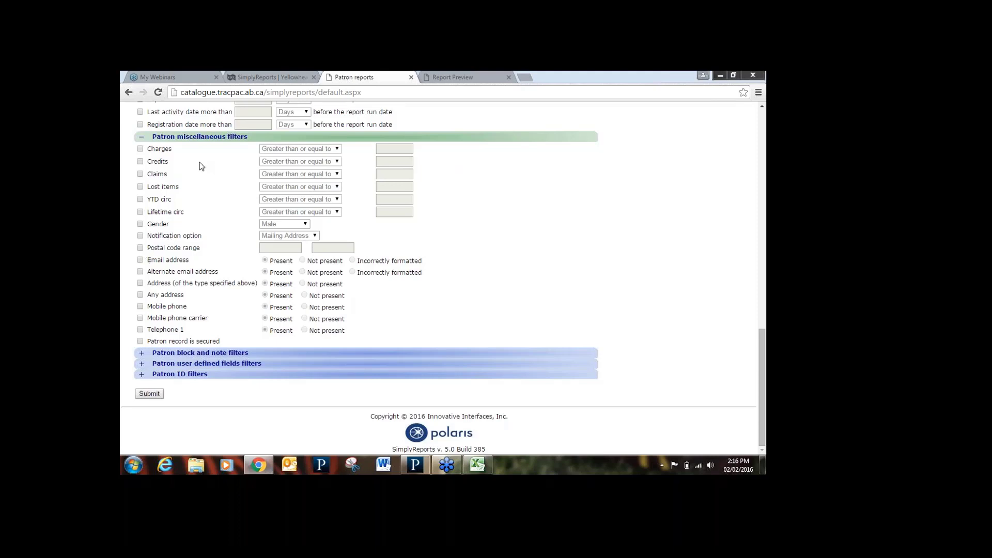
# - Filter for Email address Not present and Notification option Email Address
pyautogui.click(141, 260)
pyautogui.click(140, 236)
pyautogui.click(282, 235)
pyautogui.click(279, 250)
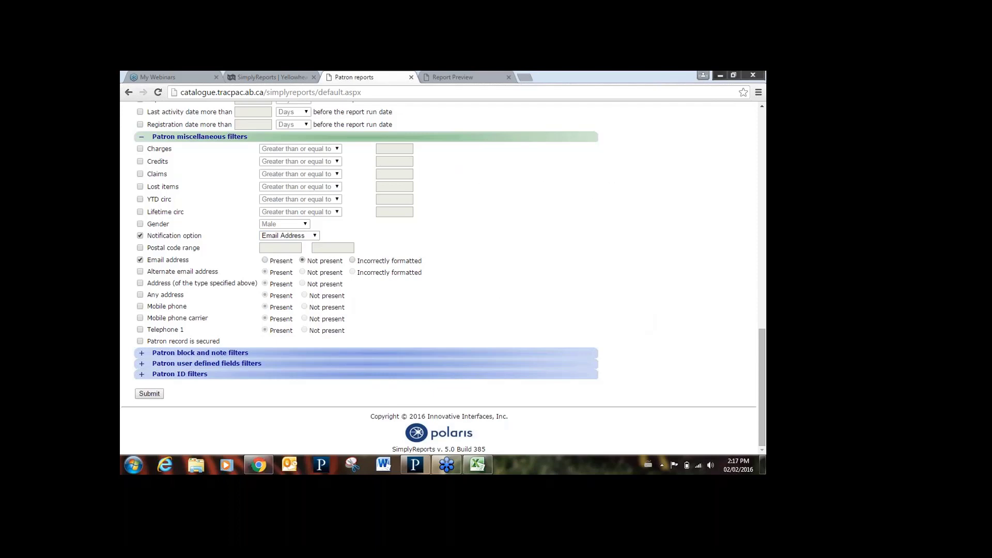
pyautogui.click(476, 465)
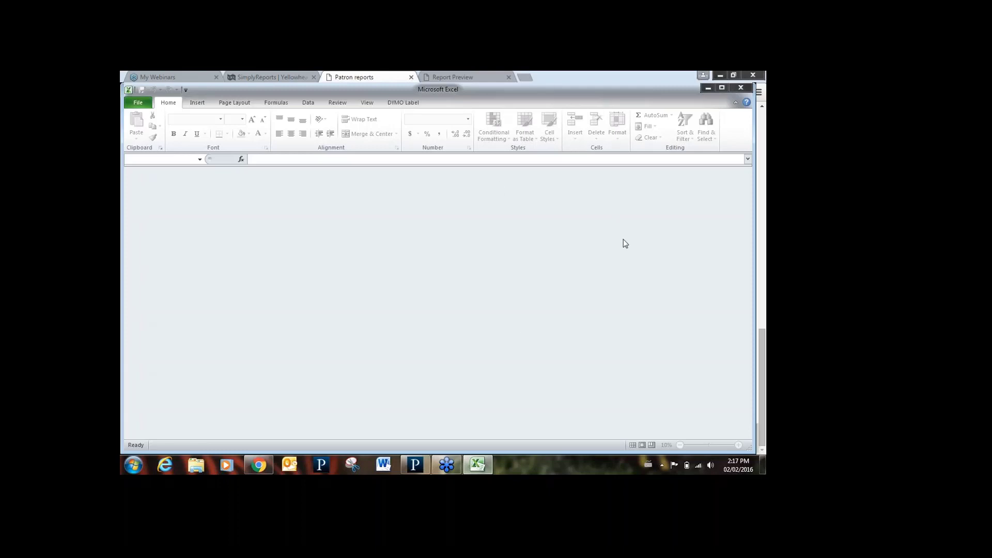
# - Close the empty Excel window and download the patron report again from Report Preview
pyautogui.rightClick(473, 461)
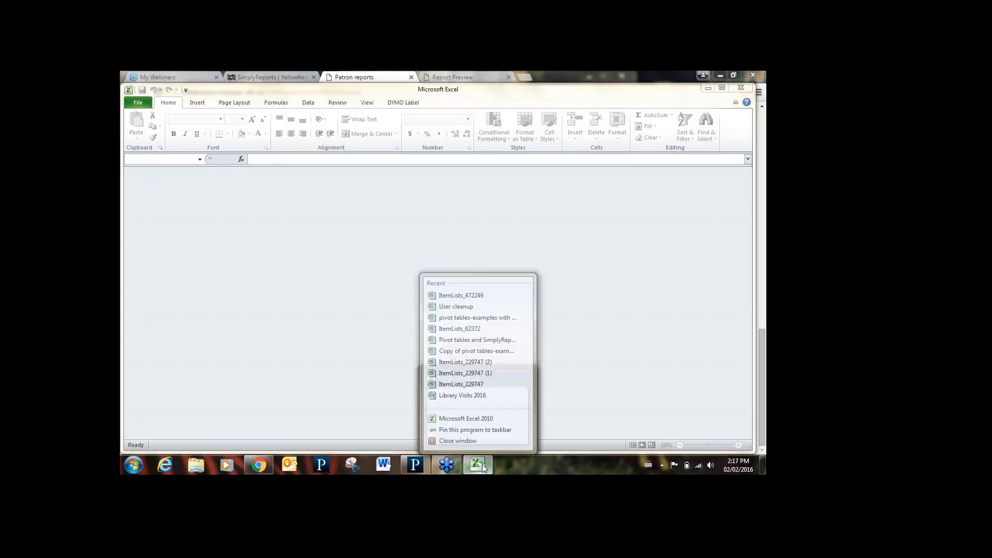
pyautogui.click(466, 440)
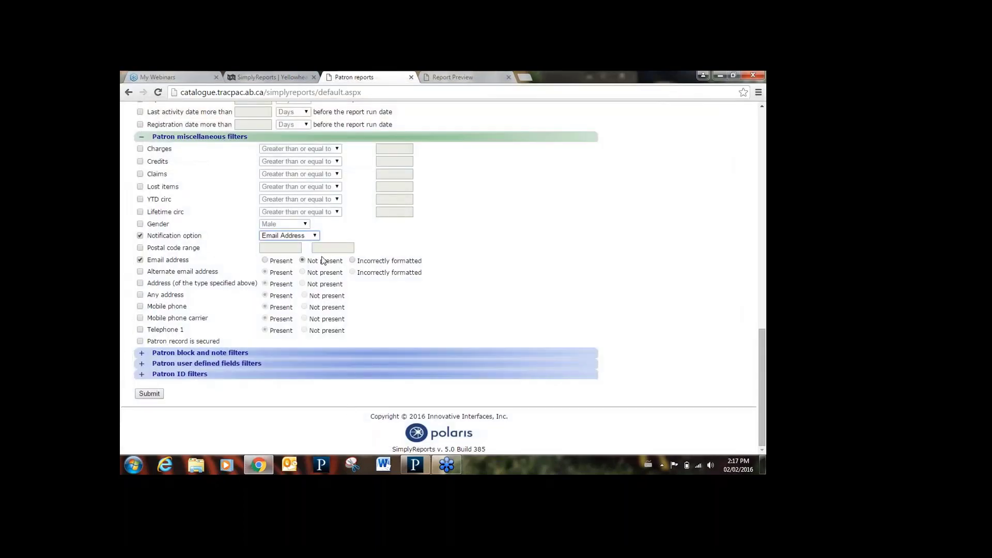
pyautogui.click(457, 76)
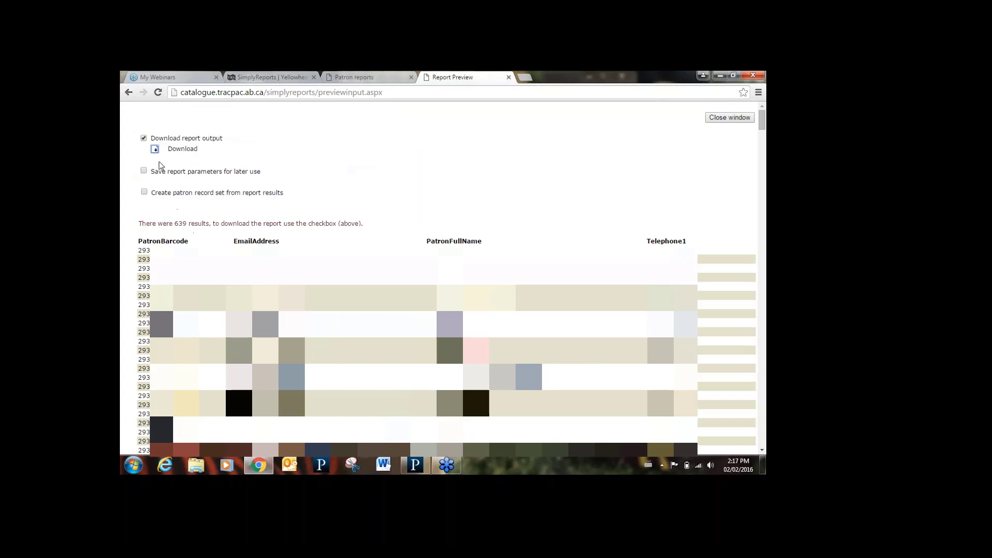
pyautogui.click(154, 149)
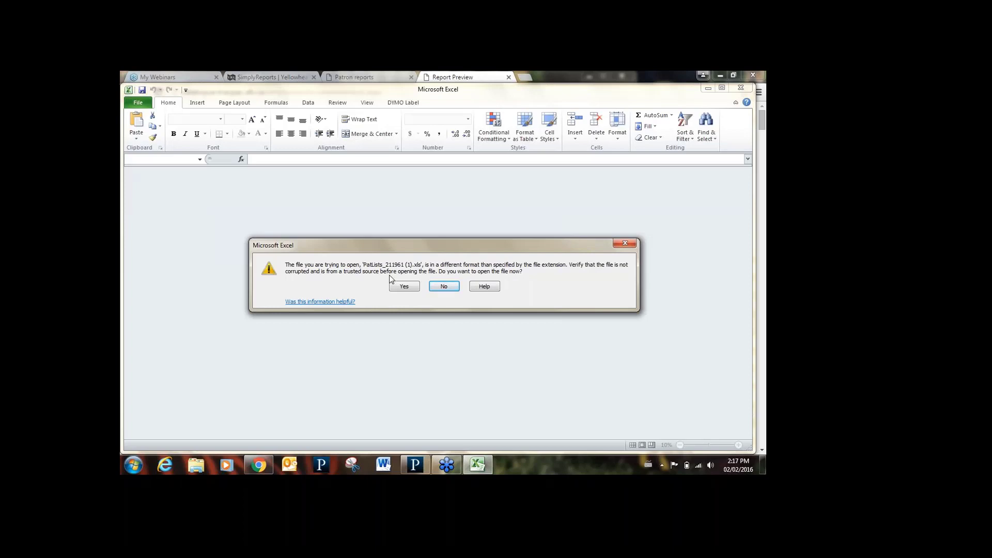
# - Open PatLists_211961 (1).xls, widen columns A and C, and close it without saving
pyautogui.click(404, 286)
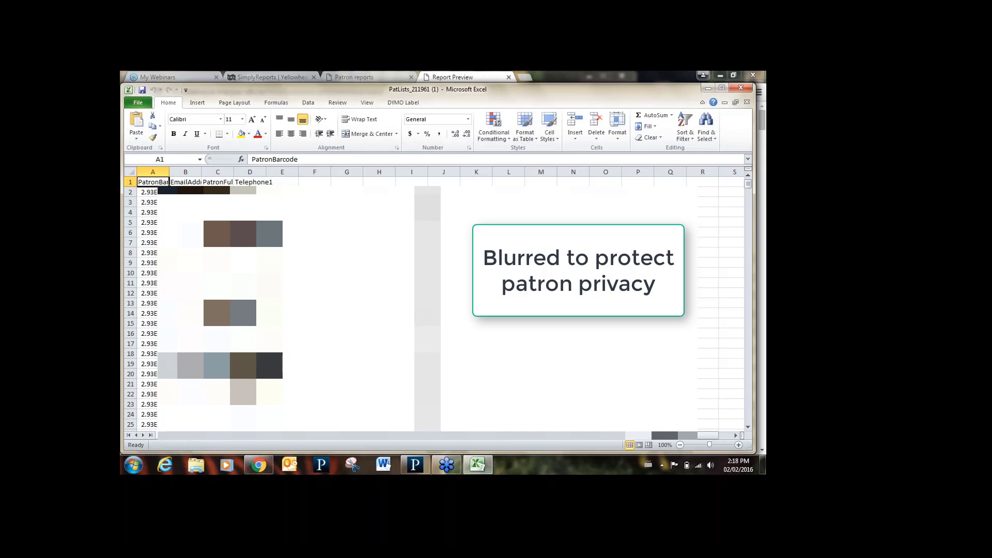
pyautogui.click(170, 174)
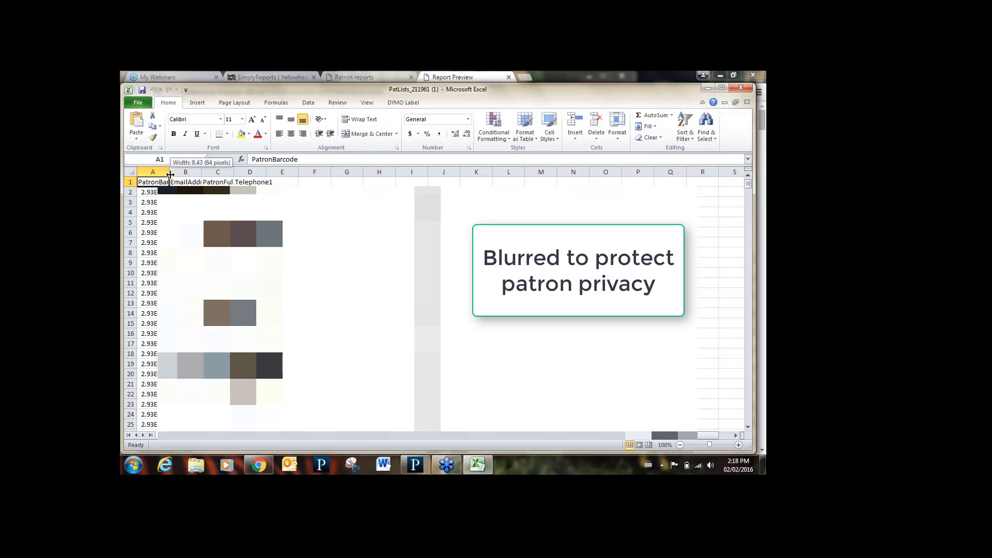
pyautogui.moveTo(170, 174); pyautogui.dragTo(329, 175)
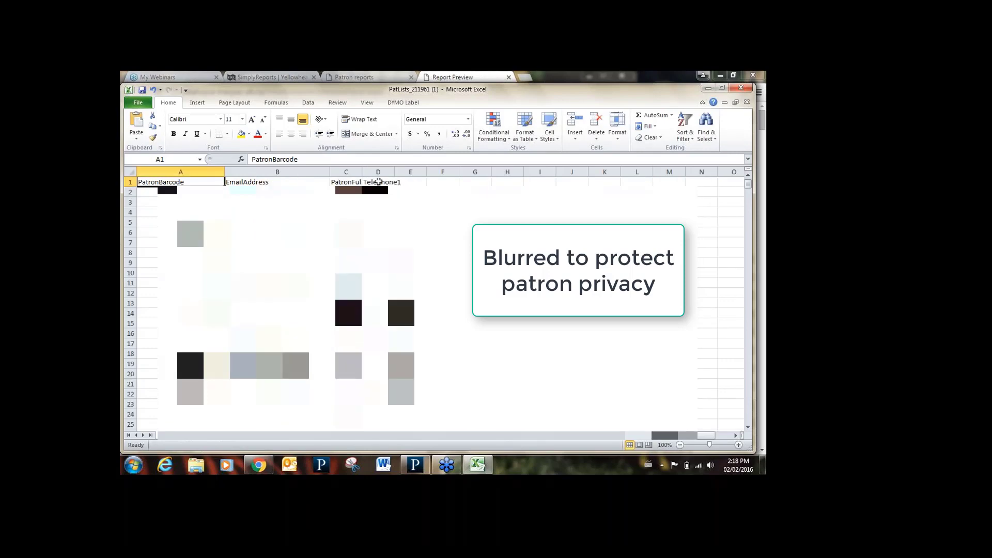
pyautogui.moveTo(361, 174); pyautogui.dragTo(388, 174)
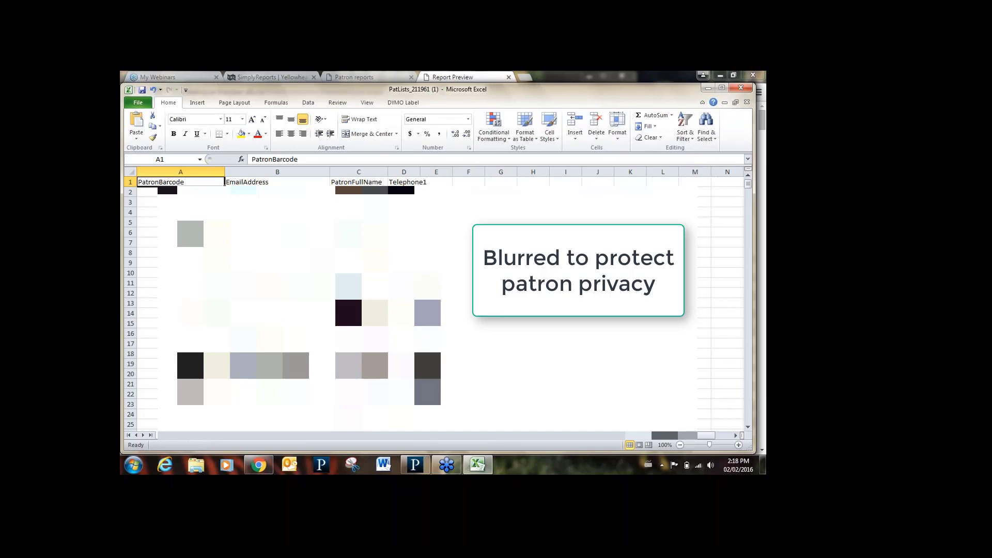
pyautogui.click(736, 91)
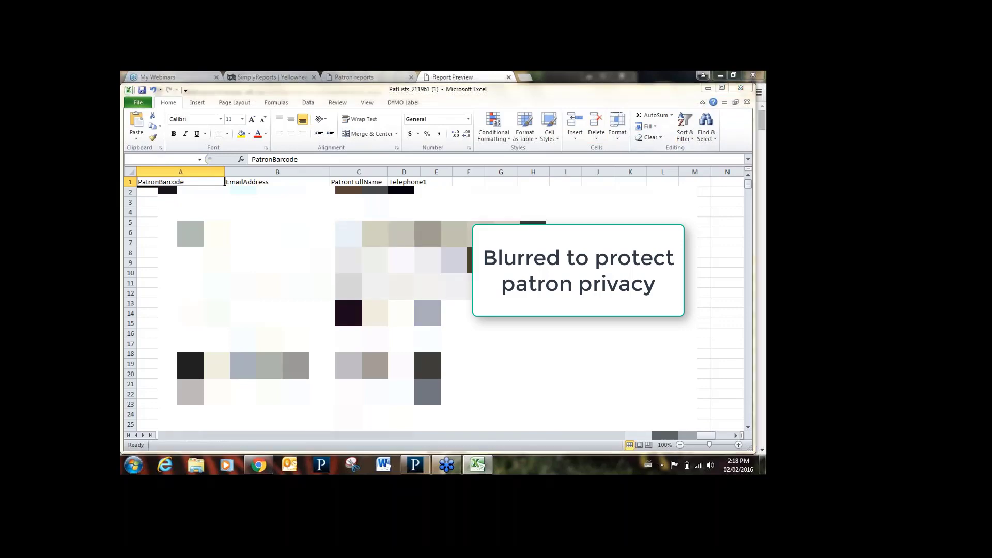
pyautogui.press('n')
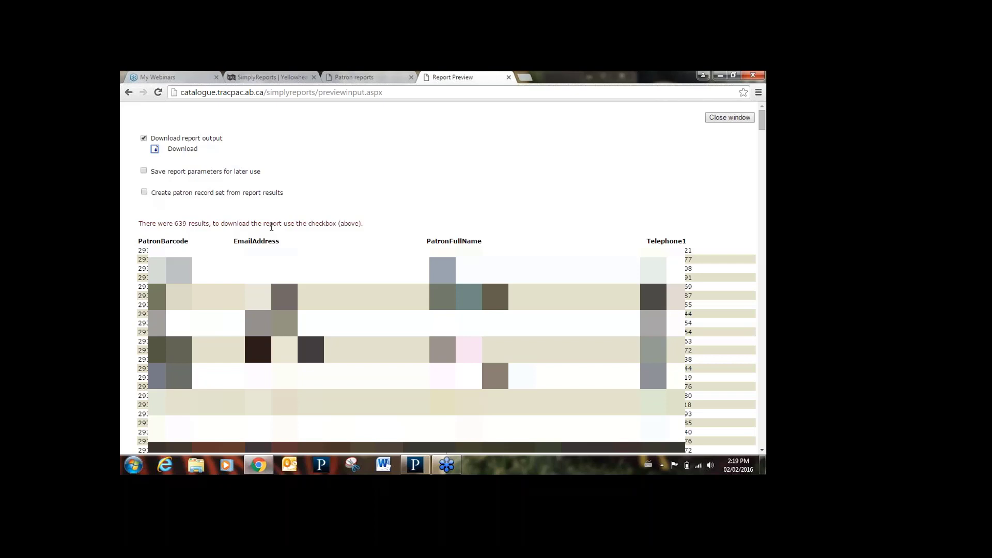
# - Close the Report Preview tab to return to the Patron reports form
pyautogui.click(509, 78)
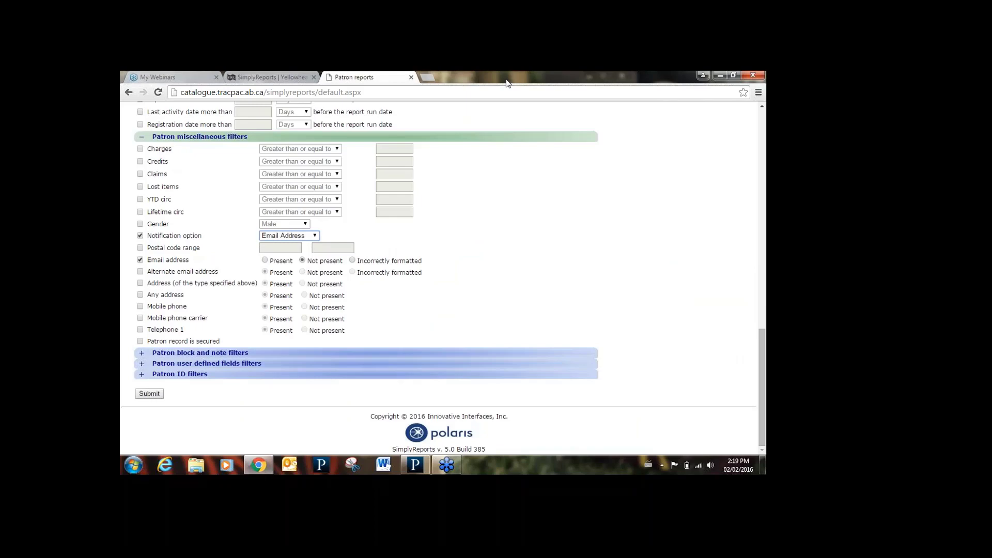
# - Return to the top of the page and open the Patron Account reports tab
pyautogui.click(762, 106)
pyautogui.scroll(15, 762, 106)
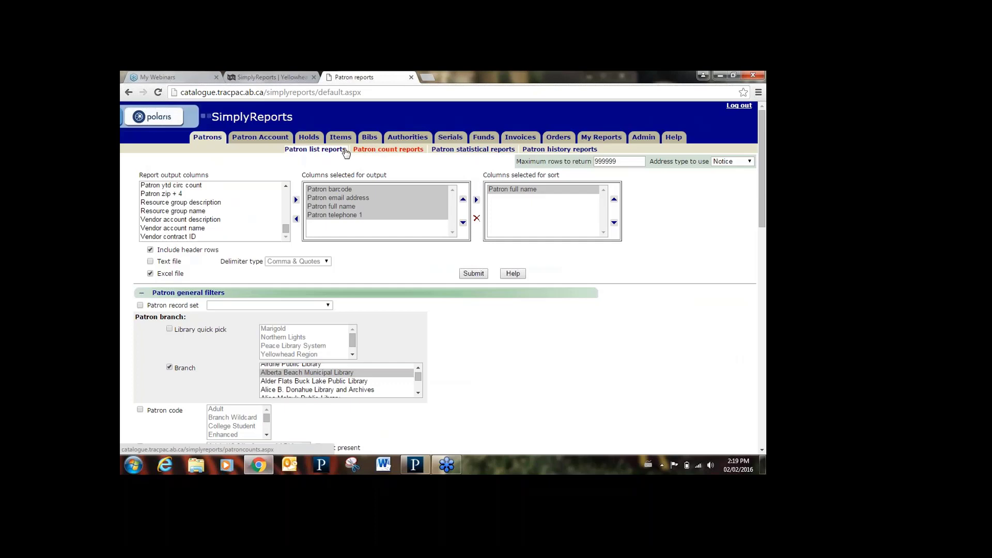
pyautogui.click(281, 138)
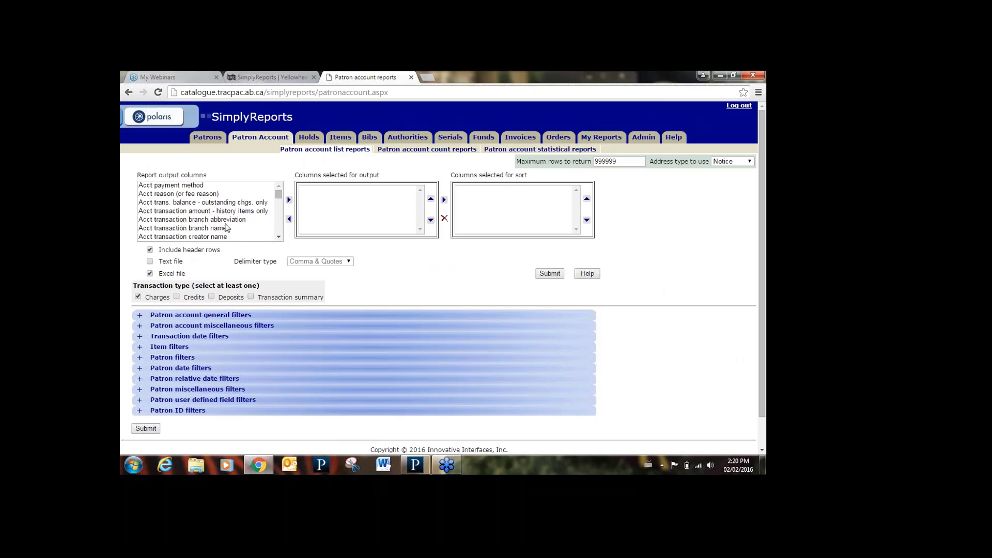
pyautogui.scroll(-3, 279, 235)
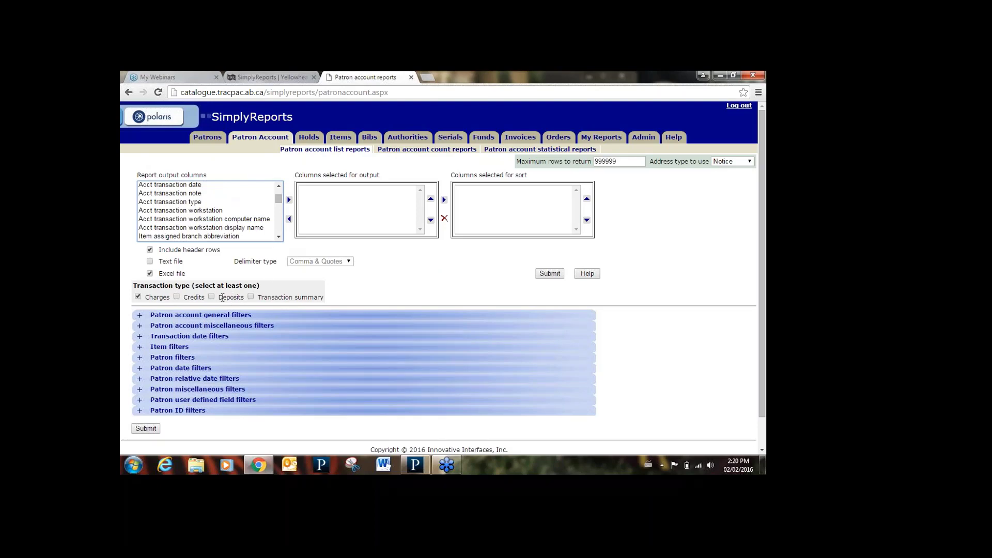
pyautogui.scroll(-6, 279, 237)
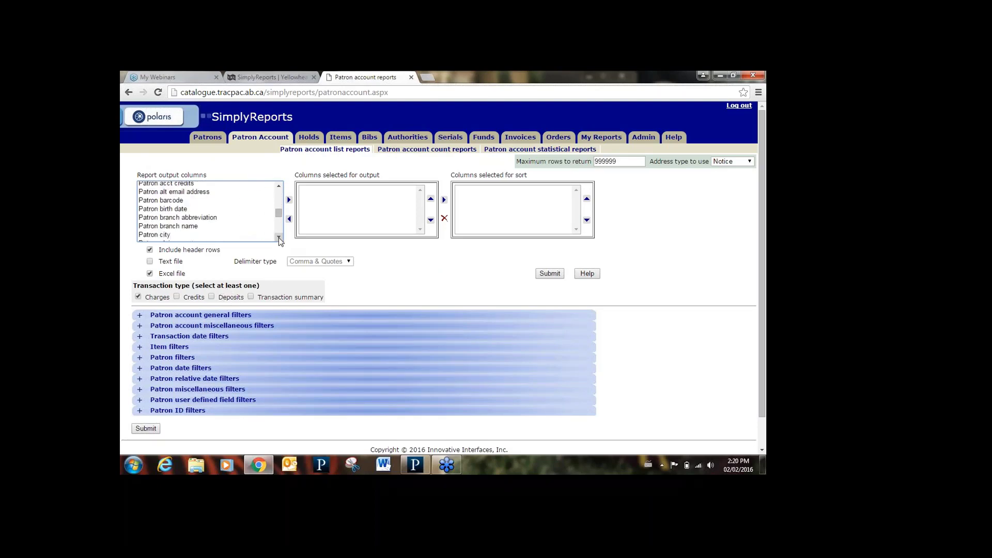
pyautogui.scroll(-3, 279, 238)
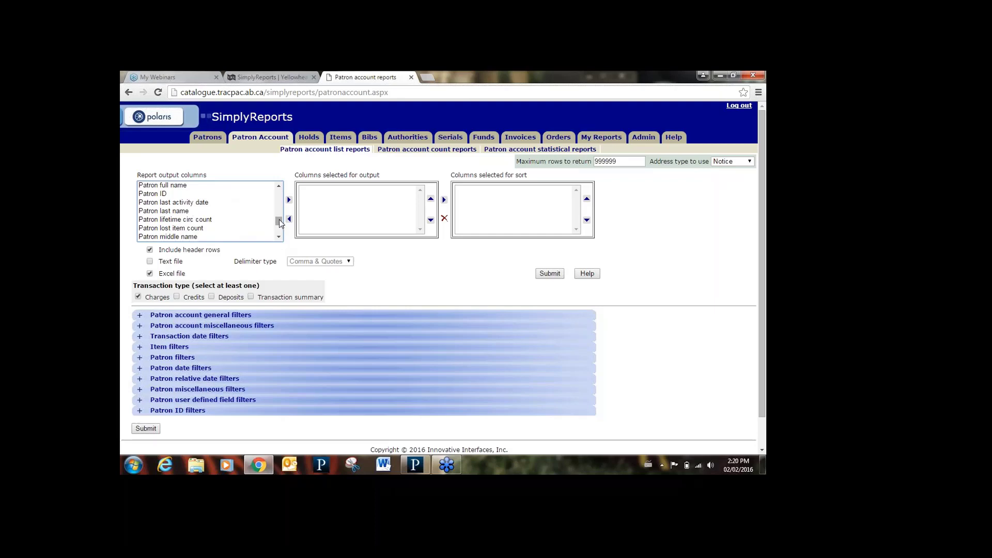
pyautogui.moveTo(279, 219); pyautogui.dragTo(283, 241)
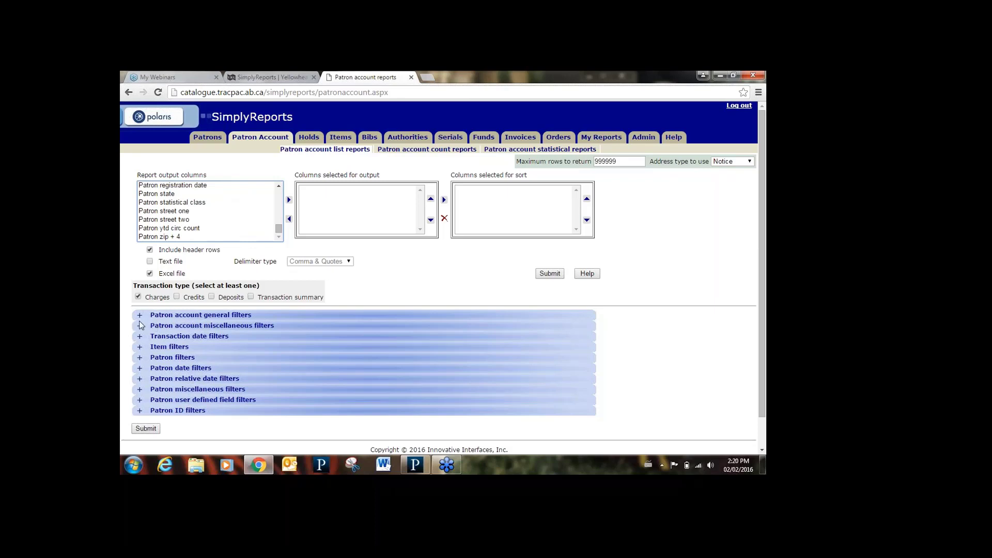
# - Expand the Patron account miscellaneous and Item filter groups, then switch to Holds list reports
pyautogui.click(139, 325)
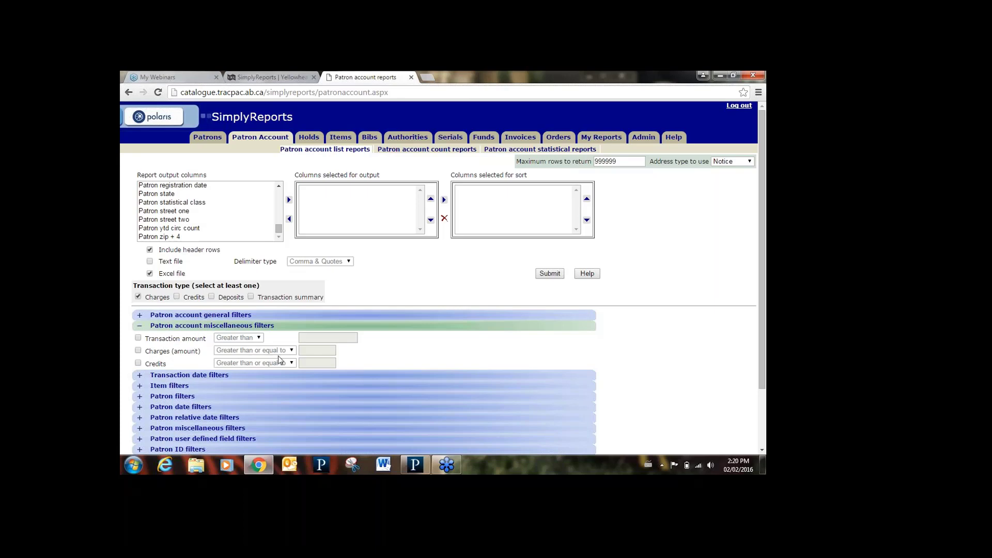
pyautogui.click(140, 387)
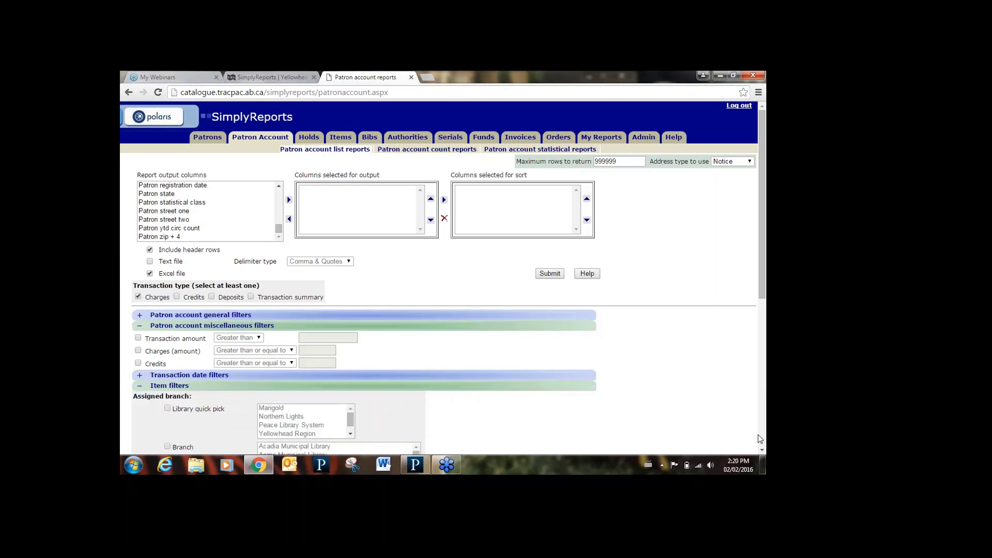
pyautogui.moveTo(762, 449); pyautogui.dragTo(762, 451)
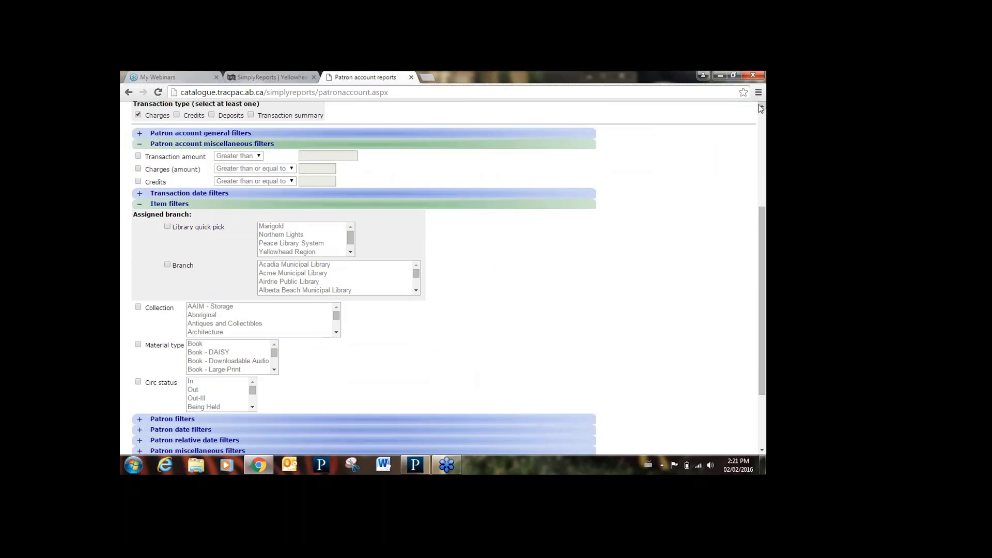
pyautogui.moveTo(760, 108); pyautogui.dragTo(761, 109)
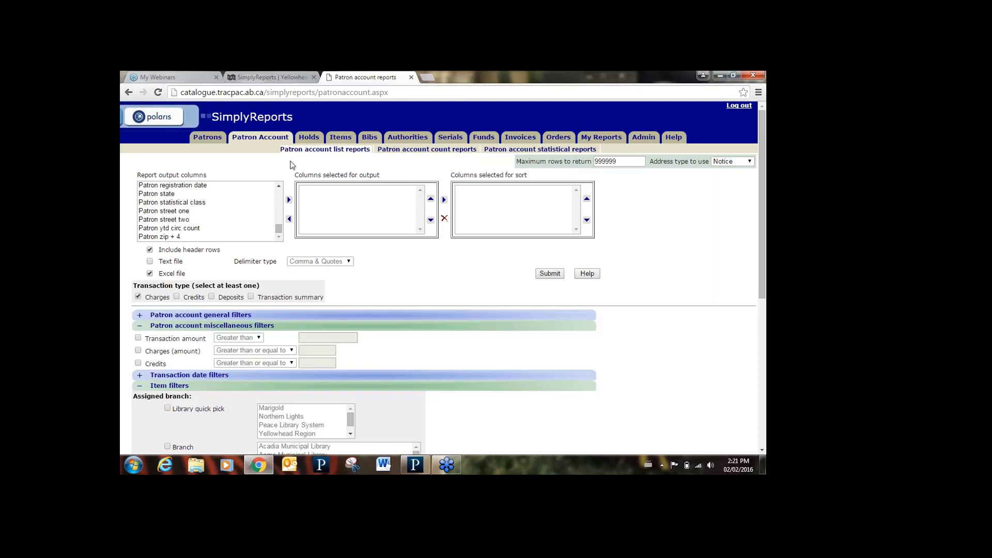
pyautogui.click(308, 140)
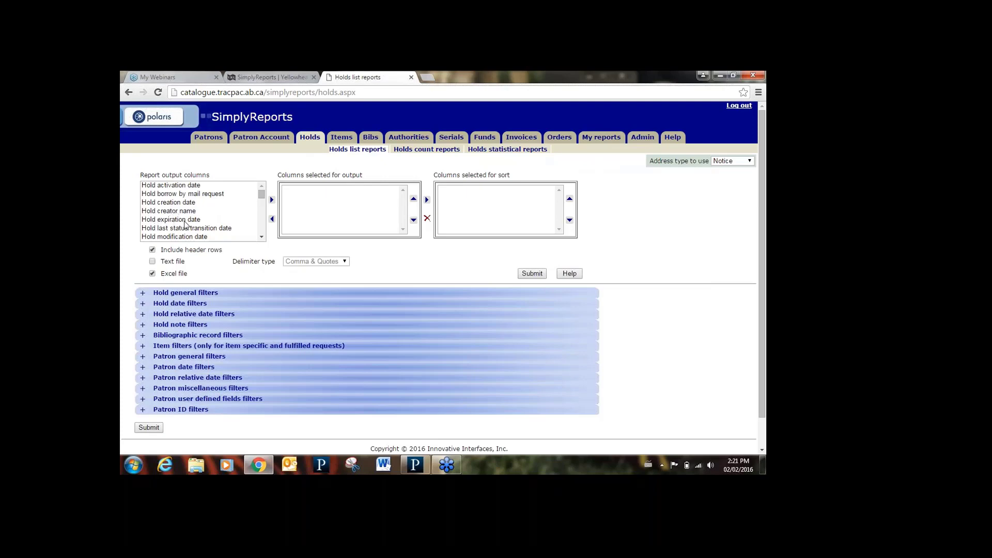
# - Scroll through the hold Report output columns list, then switch to Item list reports
pyautogui.click(262, 237)
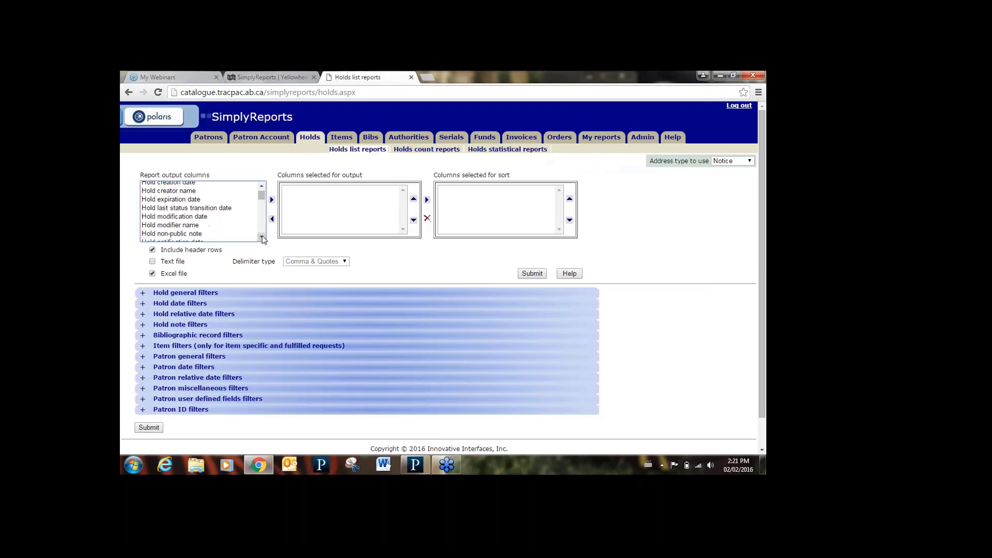
pyautogui.click(262, 237)
pyautogui.click(262, 237)
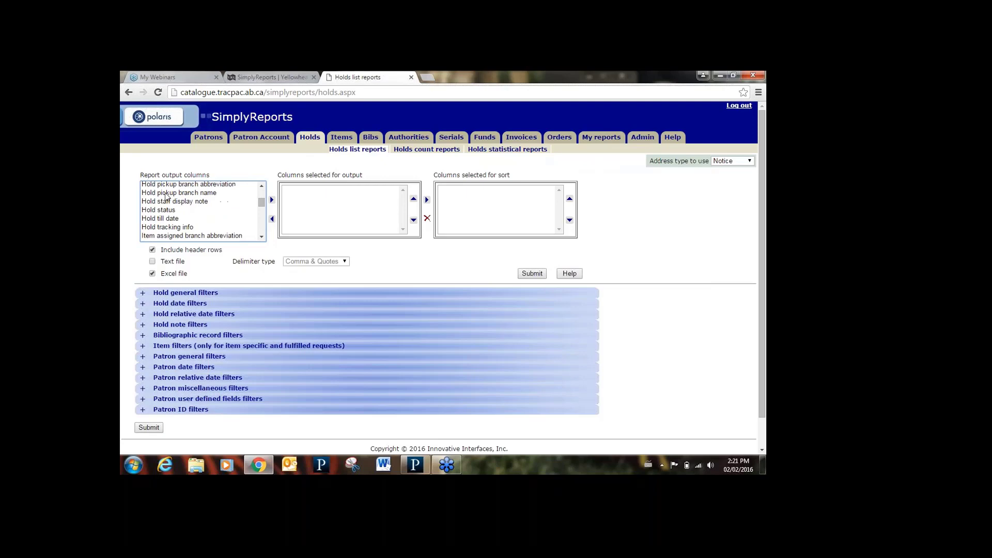
pyautogui.click(262, 237)
pyautogui.moveTo(262, 238); pyautogui.dragTo(262, 240)
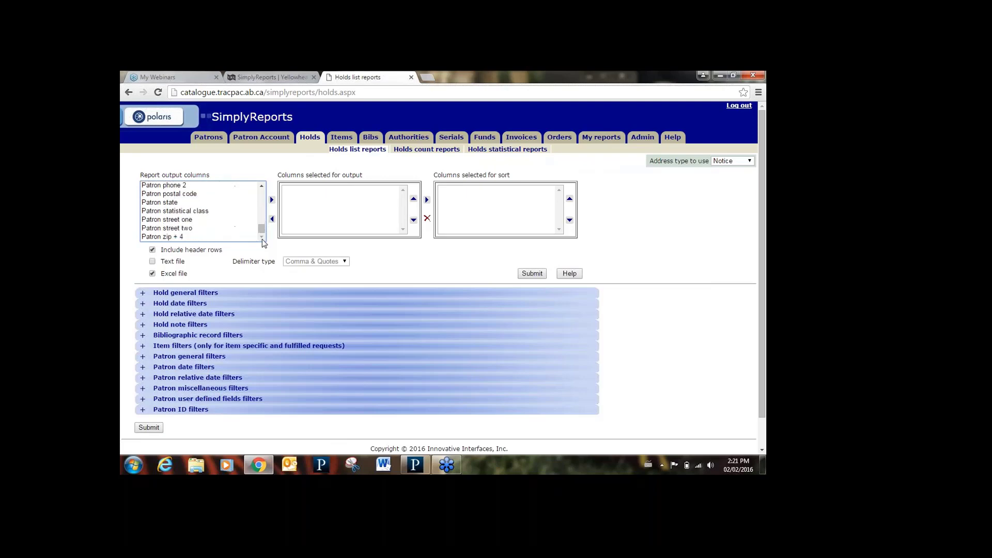
pyautogui.click(343, 138)
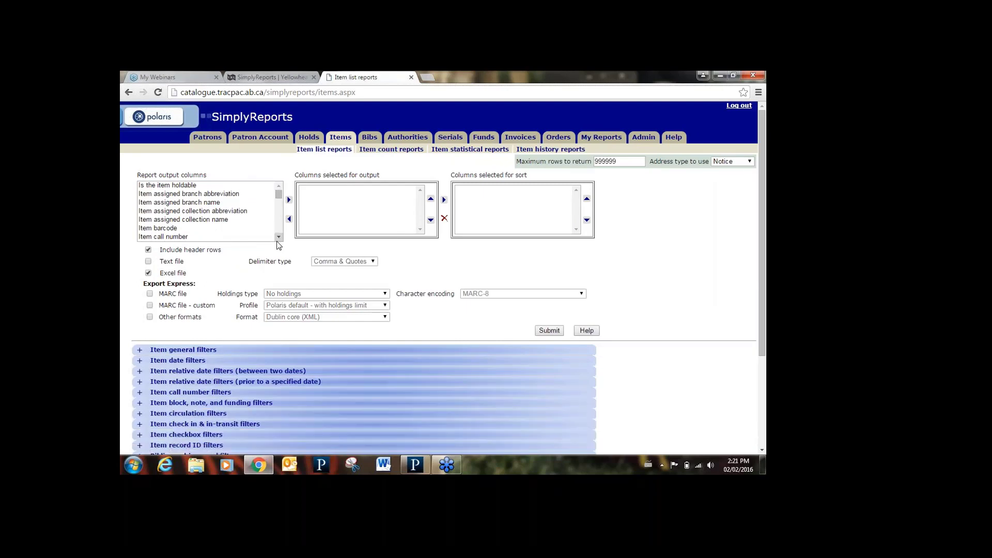
# - Expand and review the Bibliographic record filters, collapse them, then expand Item checkbox filters
pyautogui.moveTo(279, 238); pyautogui.dragTo(279, 239)
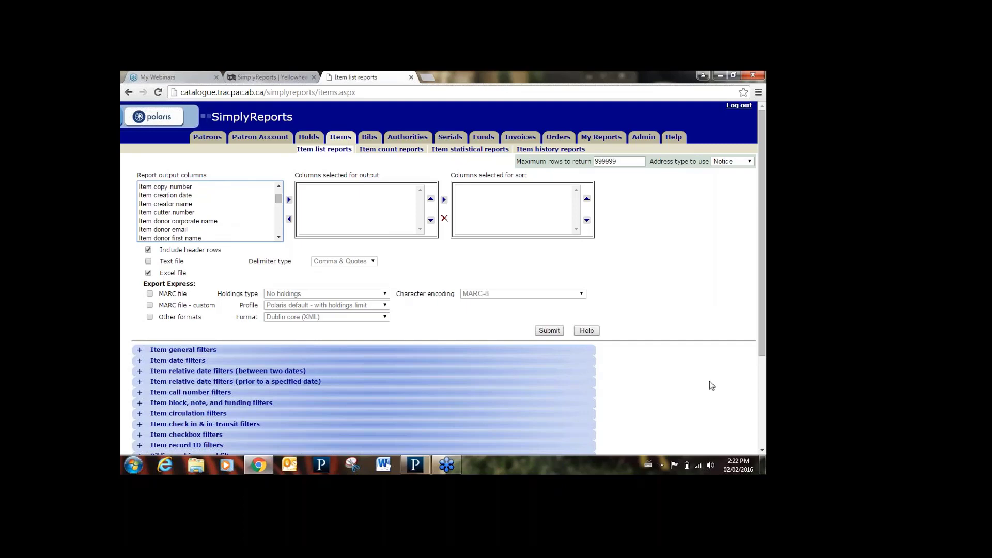
pyautogui.scroll(-3, 762, 443)
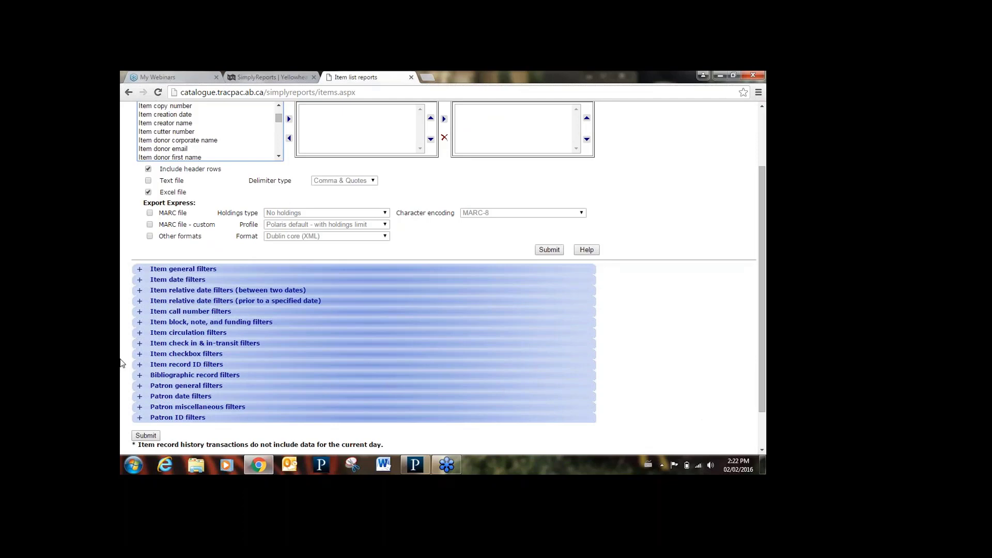
pyautogui.click(195, 375)
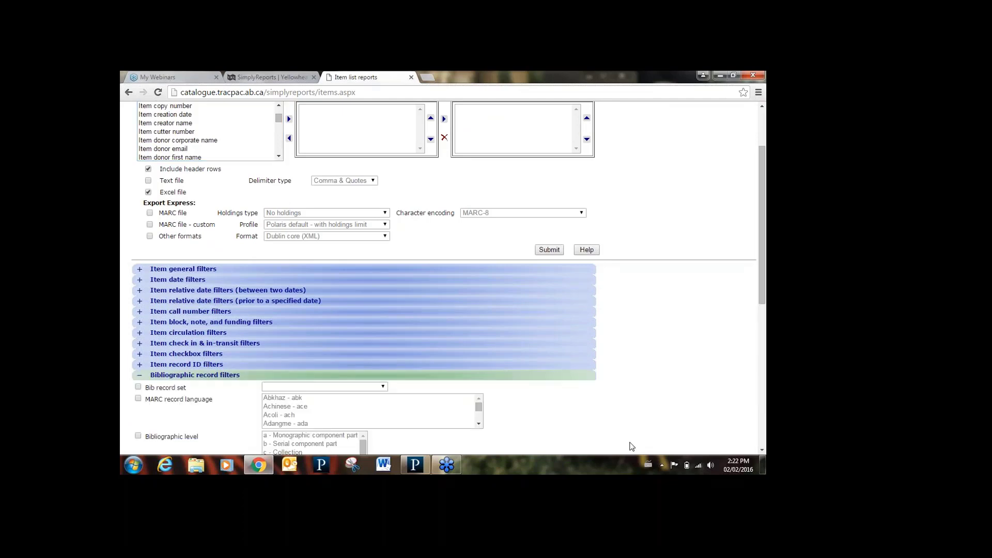
pyautogui.scroll(-5, 763, 452)
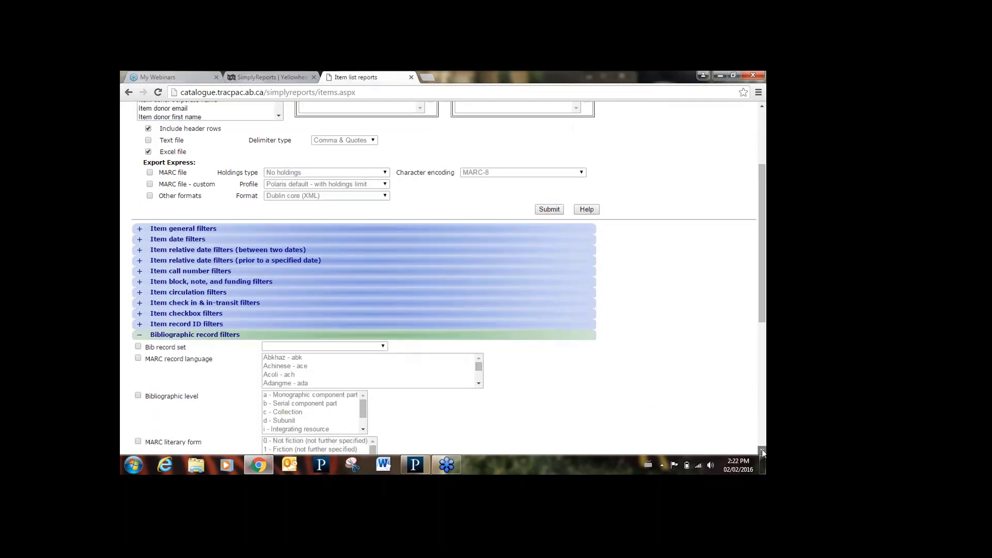
pyautogui.scroll(-4, 762, 453)
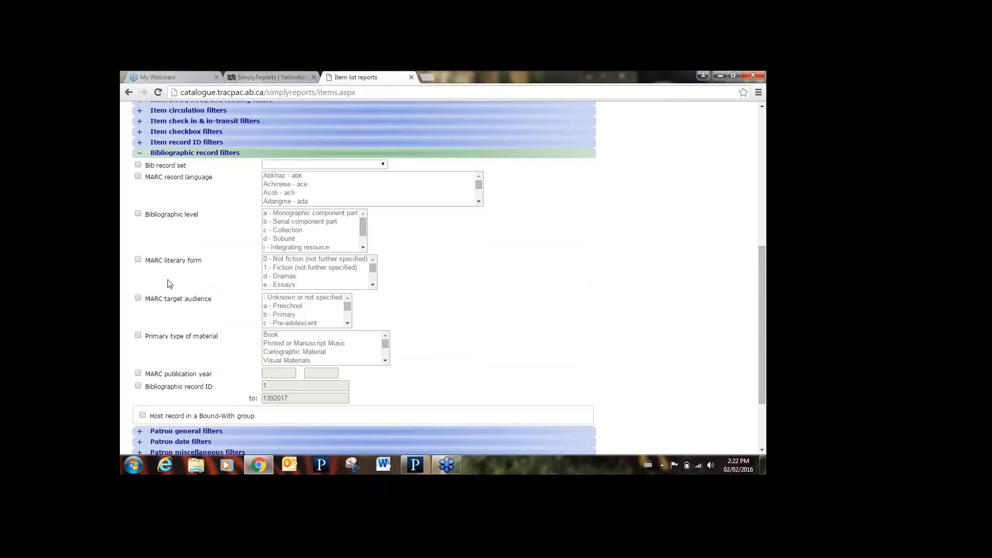
pyautogui.click(140, 153)
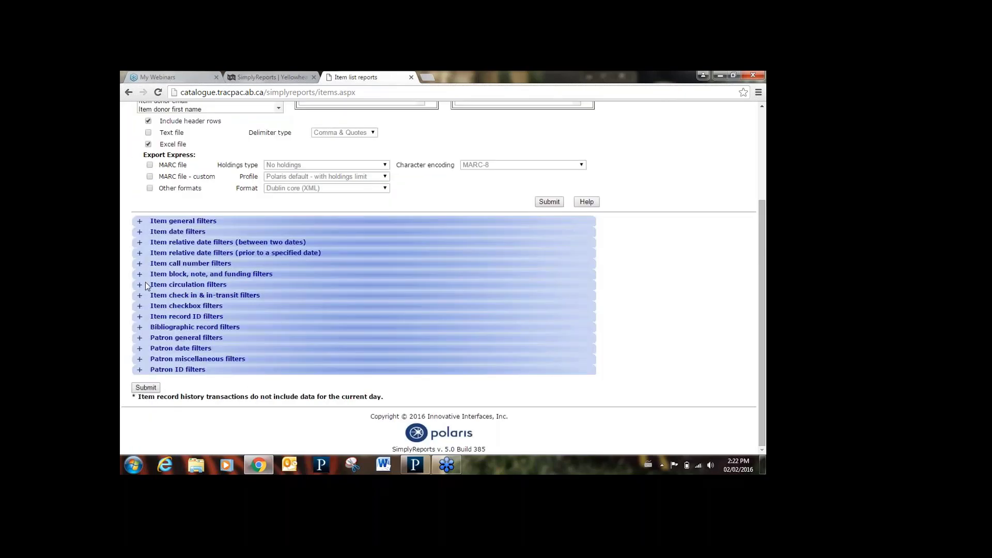
pyautogui.click(140, 307)
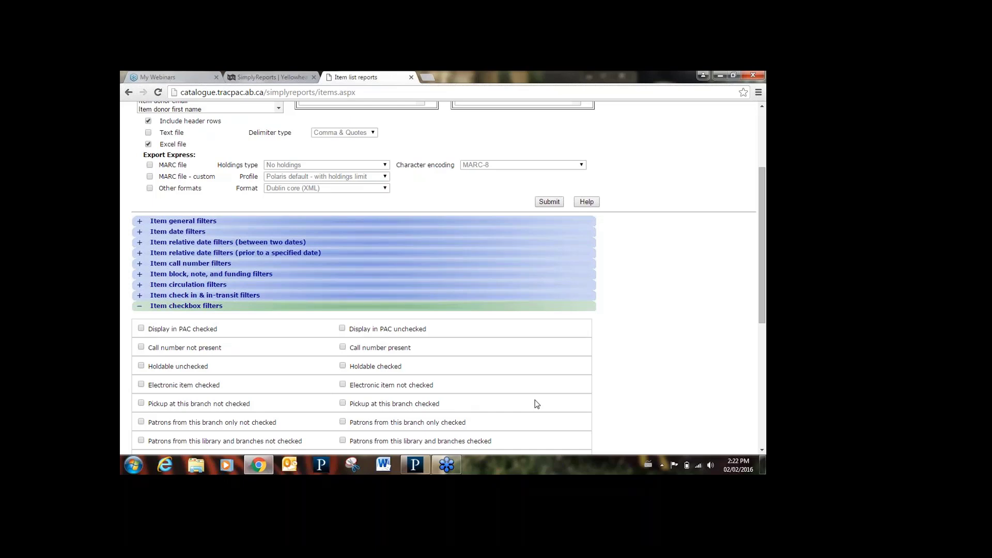
pyautogui.click(762, 451)
pyautogui.click(762, 451)
pyautogui.click(762, 450)
pyautogui.click(762, 450)
pyautogui.click(763, 451)
pyautogui.click(762, 451)
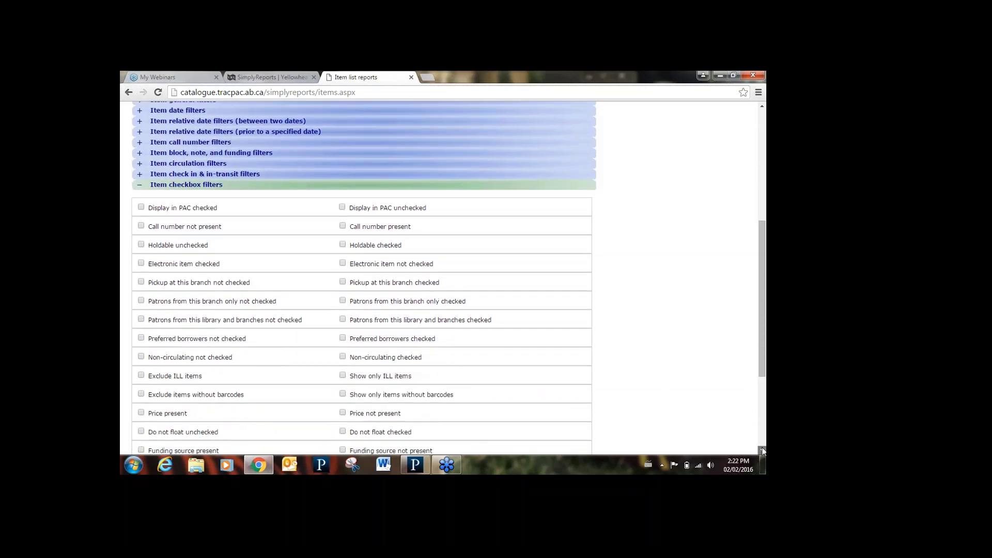
pyautogui.click(762, 451)
pyautogui.click(762, 451)
pyautogui.click(763, 450)
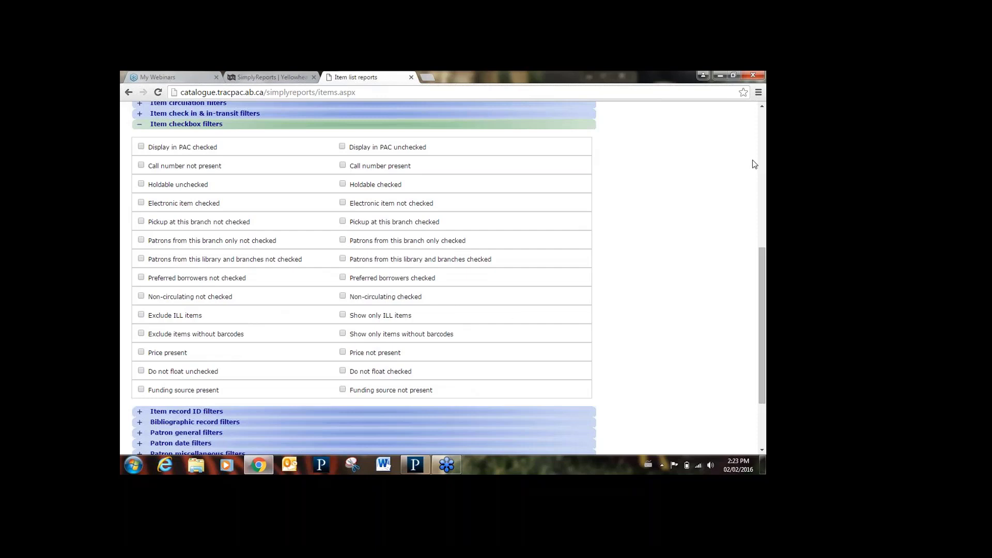
pyautogui.scroll(3, 760, 110)
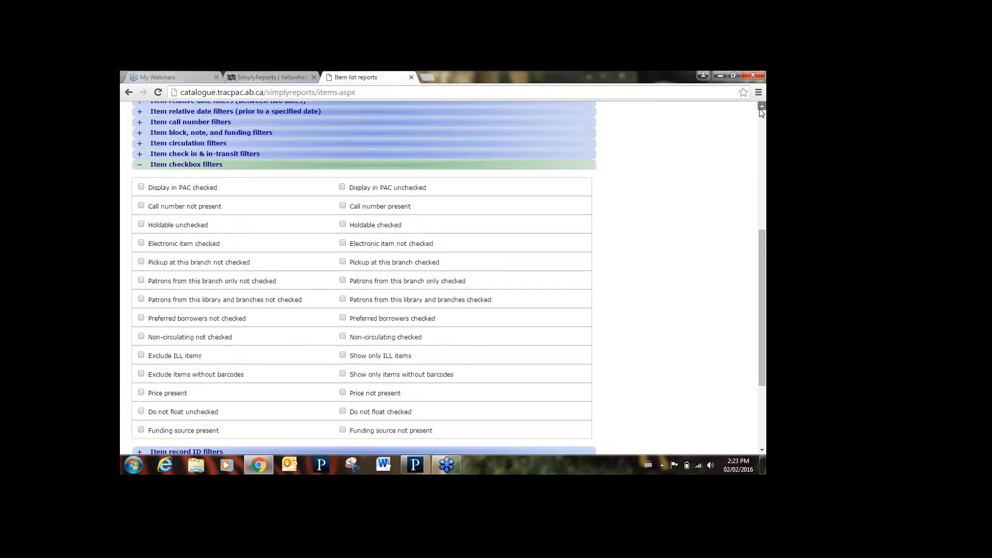
pyautogui.scroll(3, 760, 111)
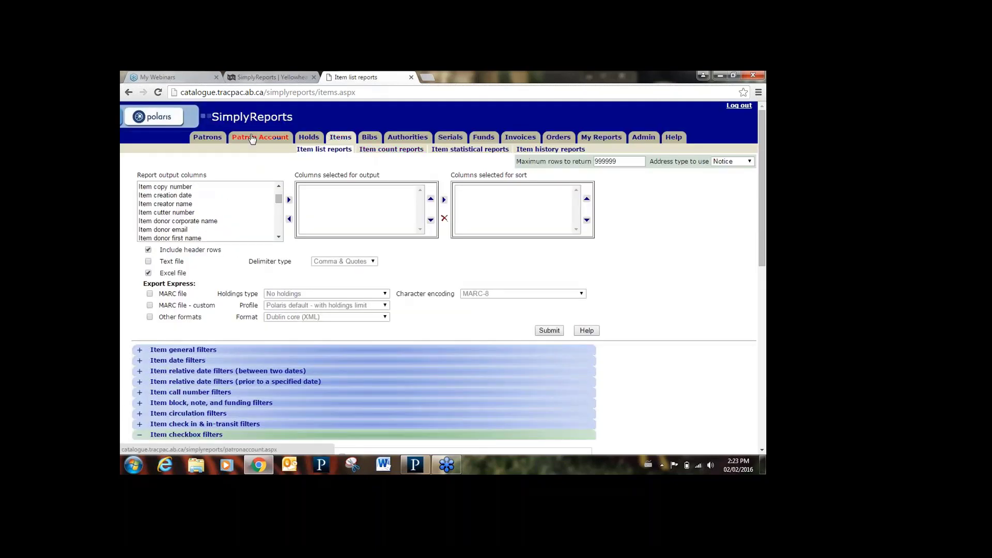
# - Switch to Patron account count reports and highlight the Sum item price output column
pyautogui.click(252, 137)
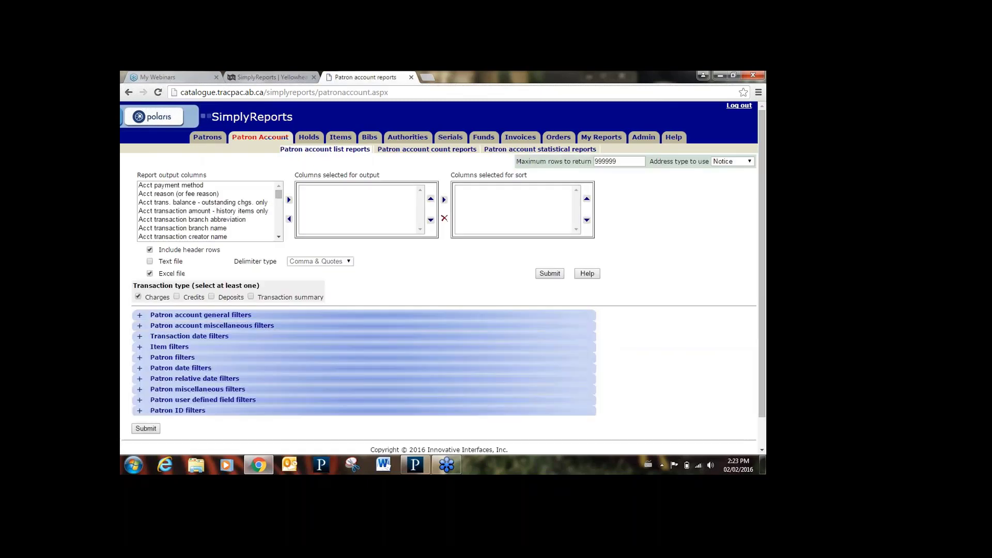
pyautogui.click(400, 151)
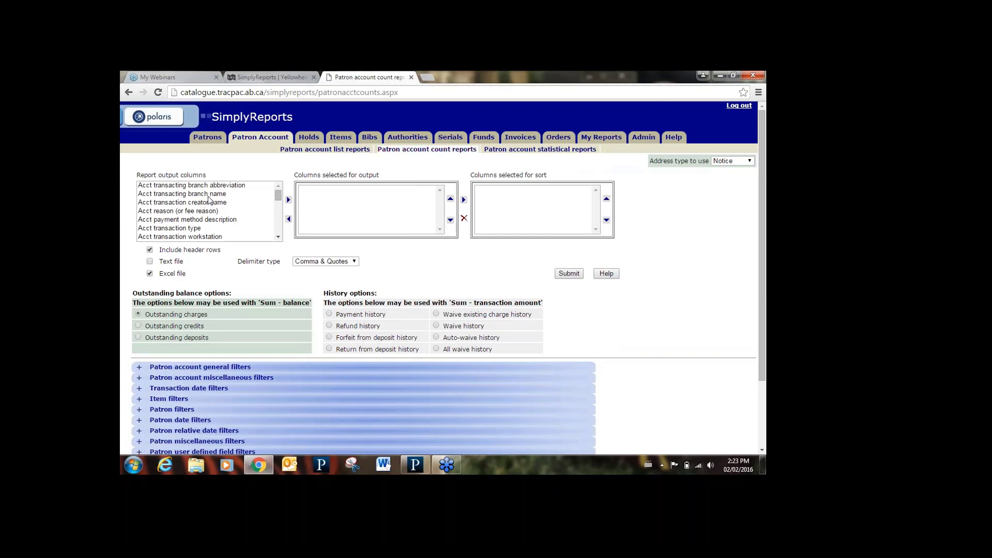
pyautogui.scroll(-10, 278, 239)
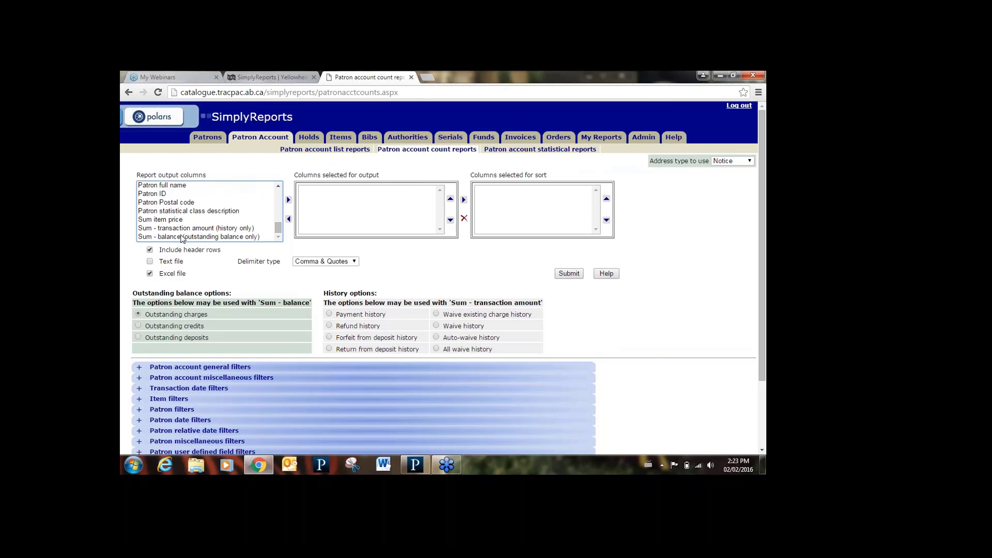
pyautogui.click(188, 238)
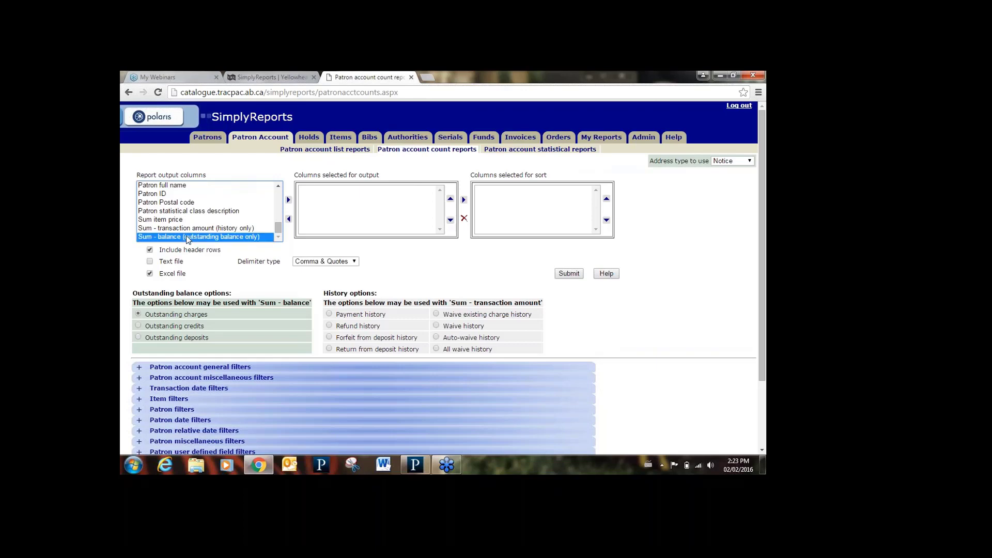
pyautogui.click(179, 221)
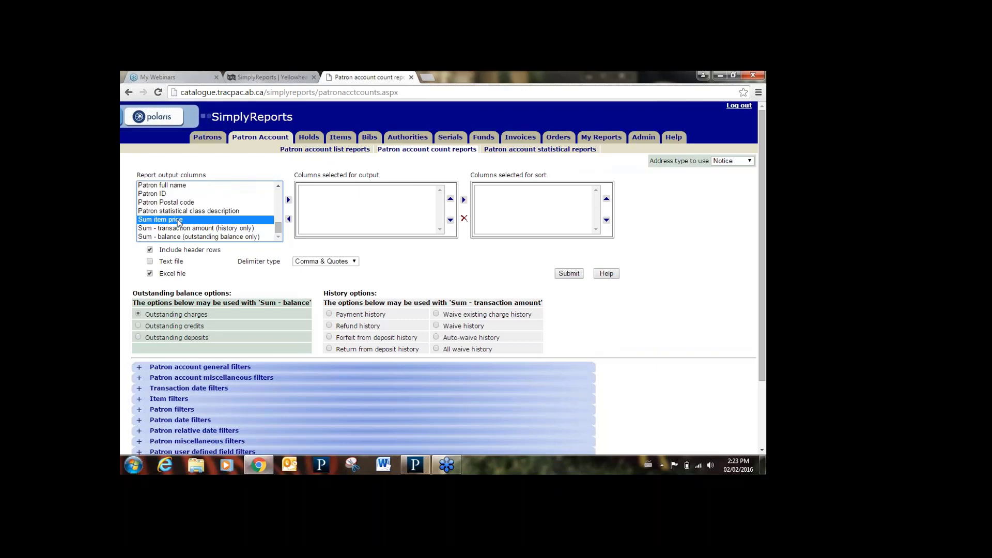
# - Add Sum item price and Sum - balance to the output, remove Sum item price, then open Holds
pyautogui.click(288, 200)
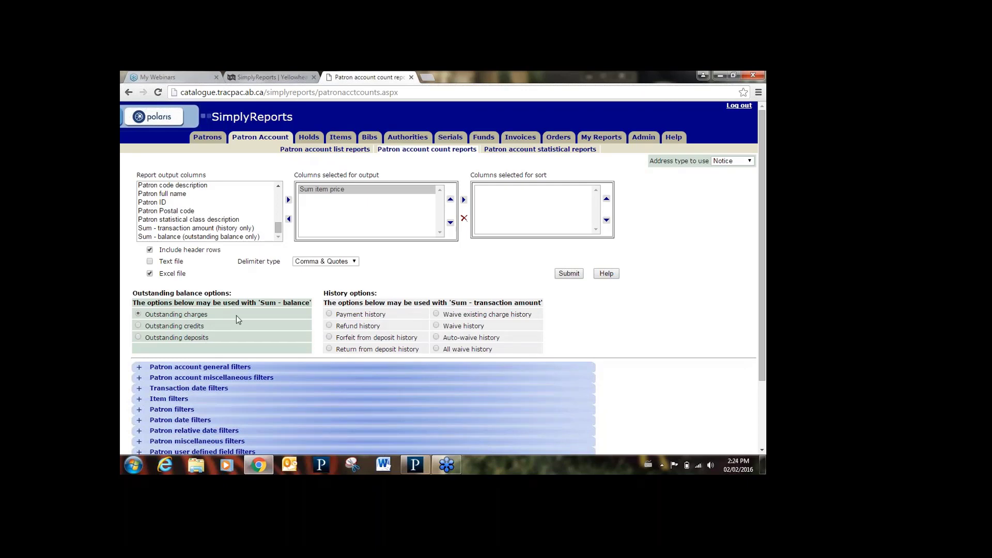
pyautogui.click(207, 237)
pyautogui.click(288, 200)
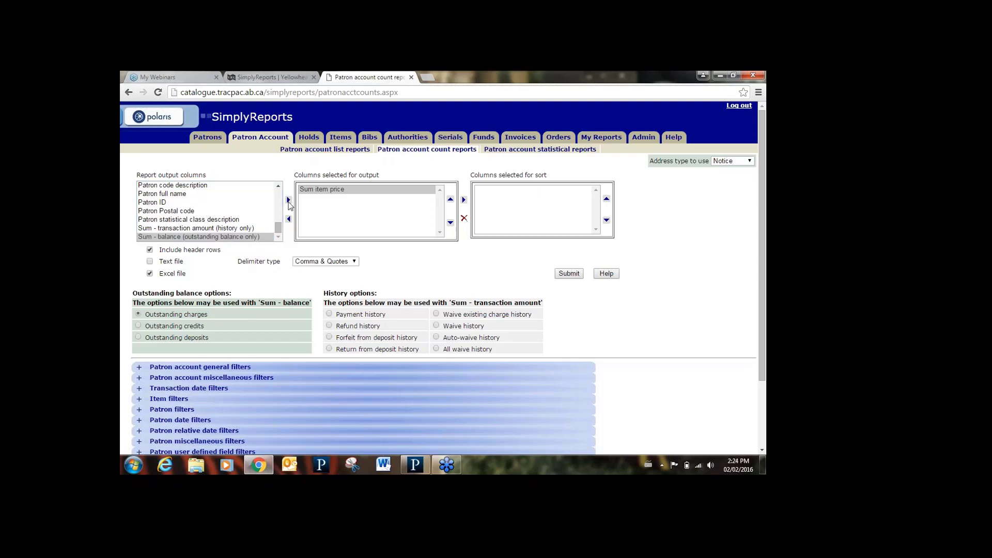
pyautogui.click(316, 190)
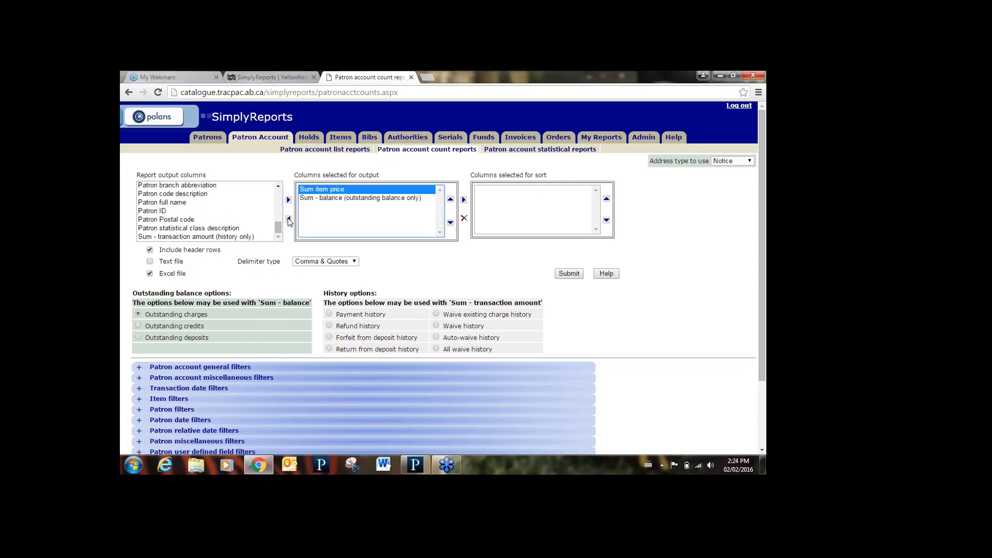
pyautogui.click(288, 219)
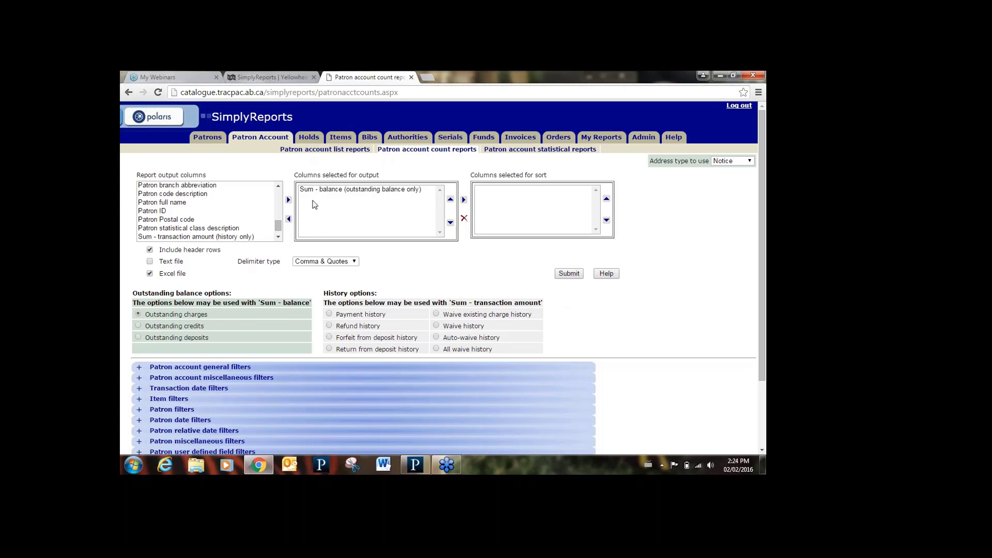
pyautogui.click(310, 140)
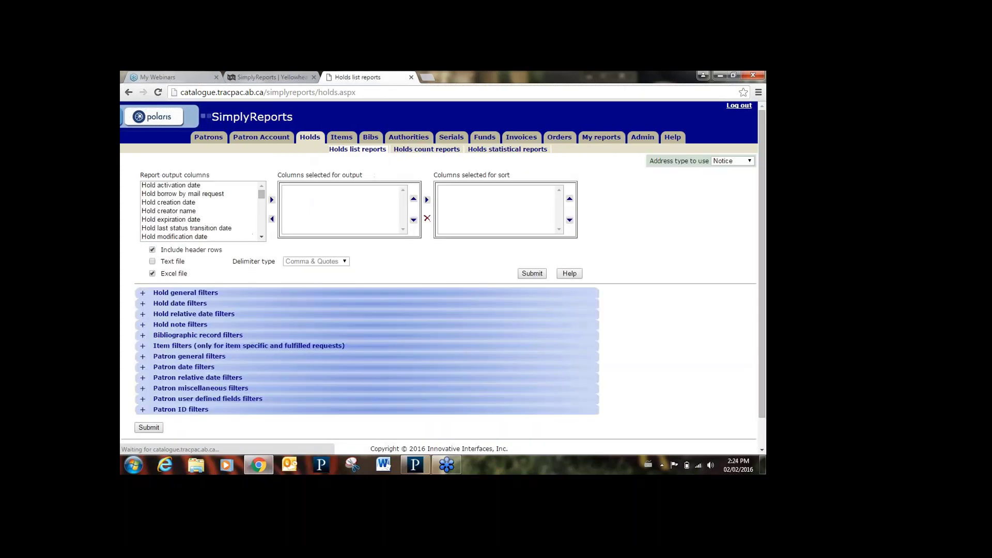
# - Open Hold count reports and limit results to the top 50 most requested titles
pyautogui.click(404, 150)
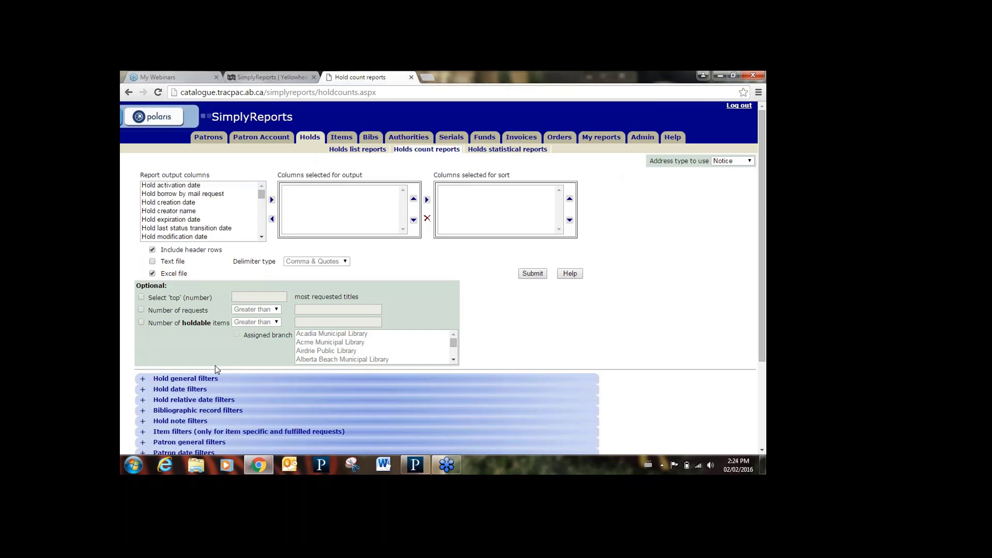
pyautogui.click(143, 298)
pyautogui.click(267, 298)
pyautogui.write('50')
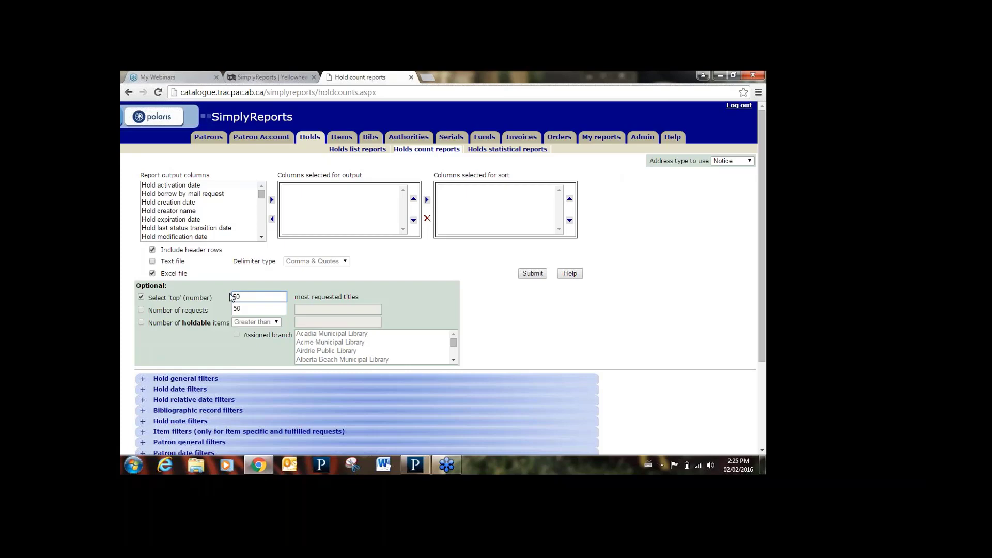
pyautogui.click(338, 138)
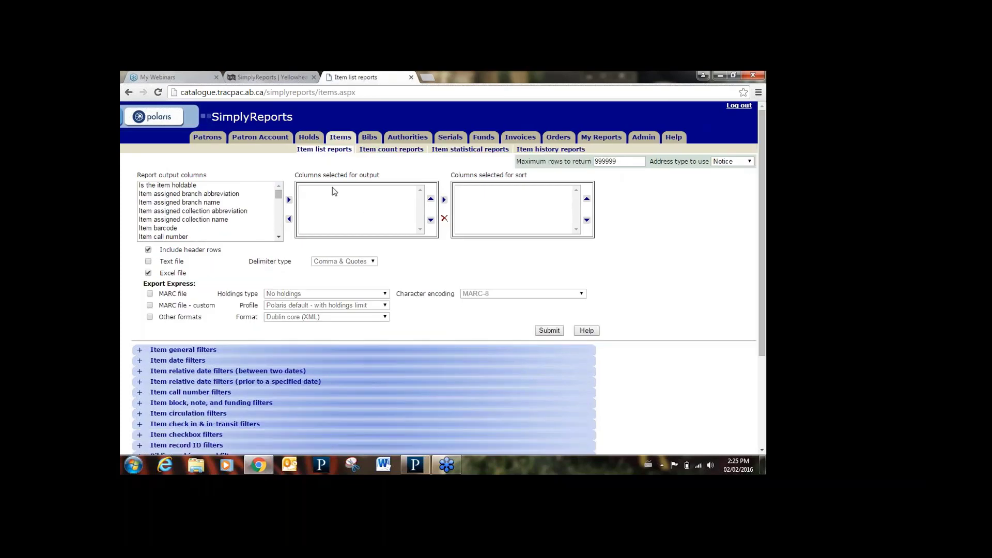
pyautogui.click(391, 150)
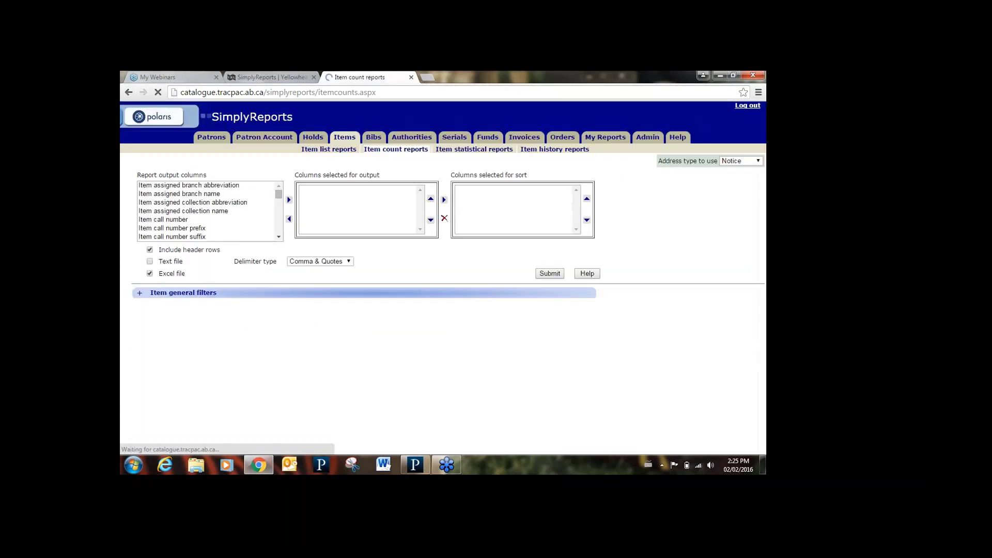
pyautogui.moveTo(278, 195); pyautogui.dragTo(279, 238)
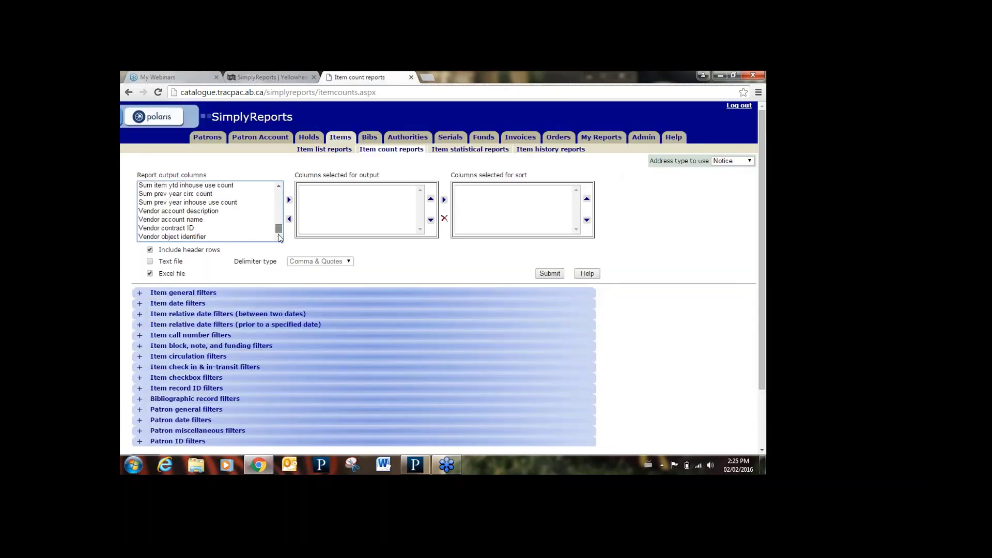
pyautogui.scroll(1, 278, 231)
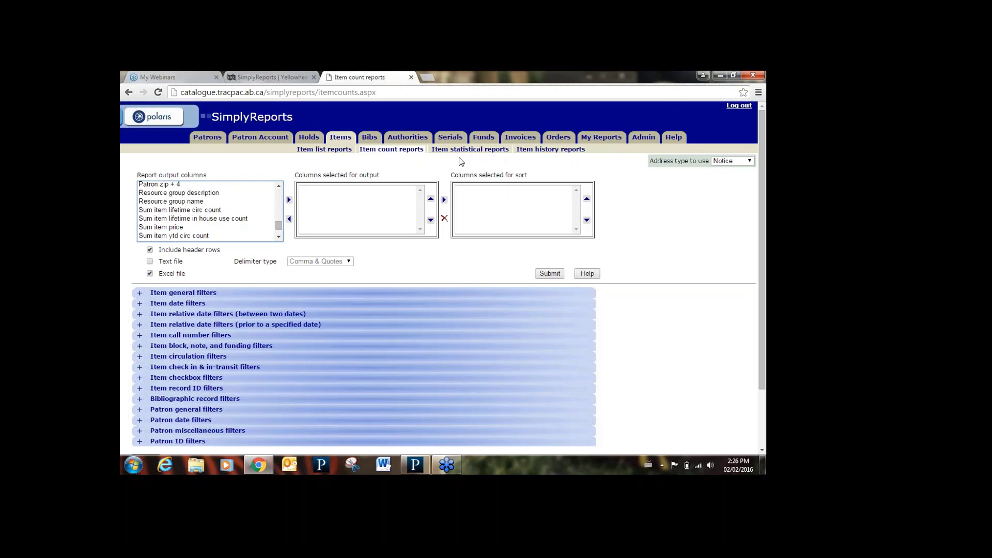
# - Go to the Patrons section and open the Patron statistical reports form
pyautogui.click(209, 135)
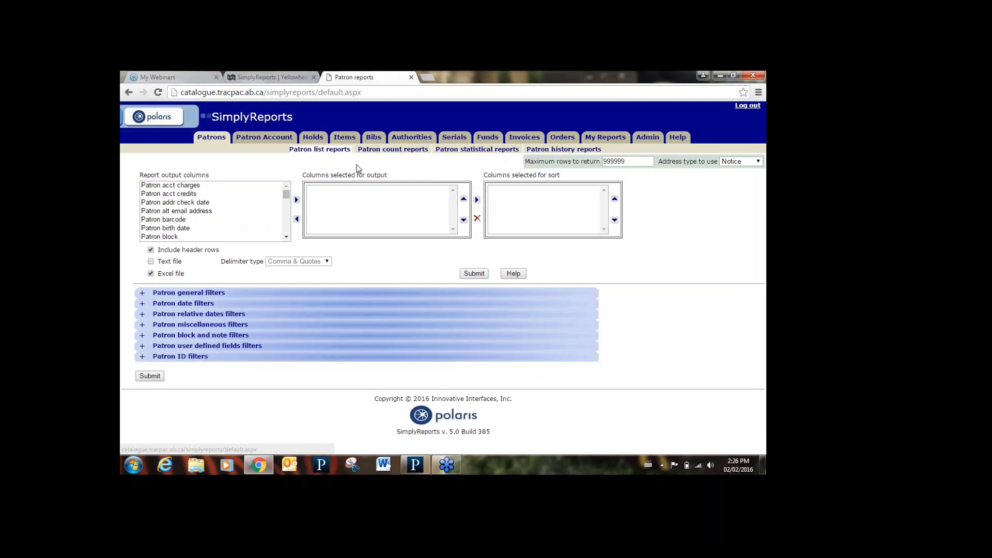
pyautogui.click(477, 148)
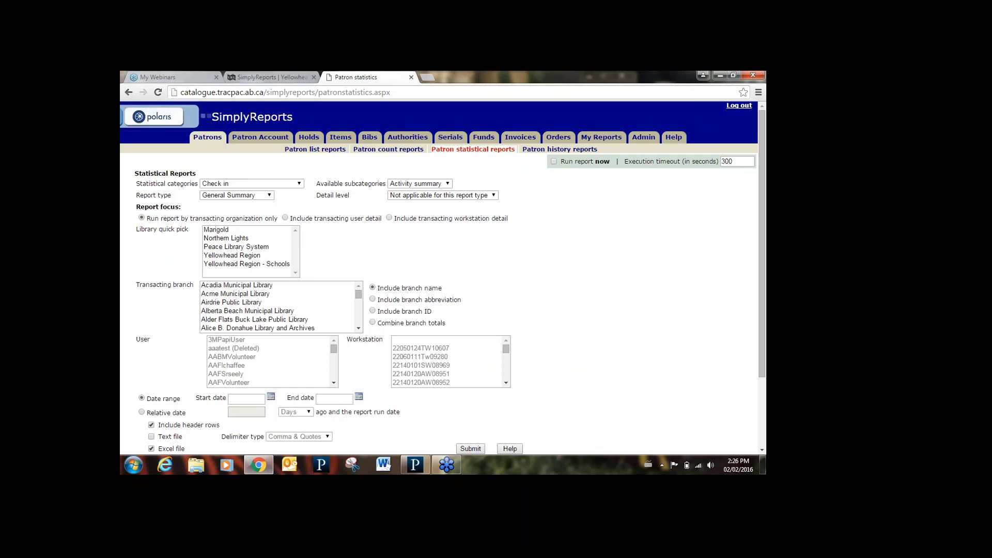
# - Set the statistical category to Patron registration created with the Activity summary subcategory
pyautogui.click(230, 185)
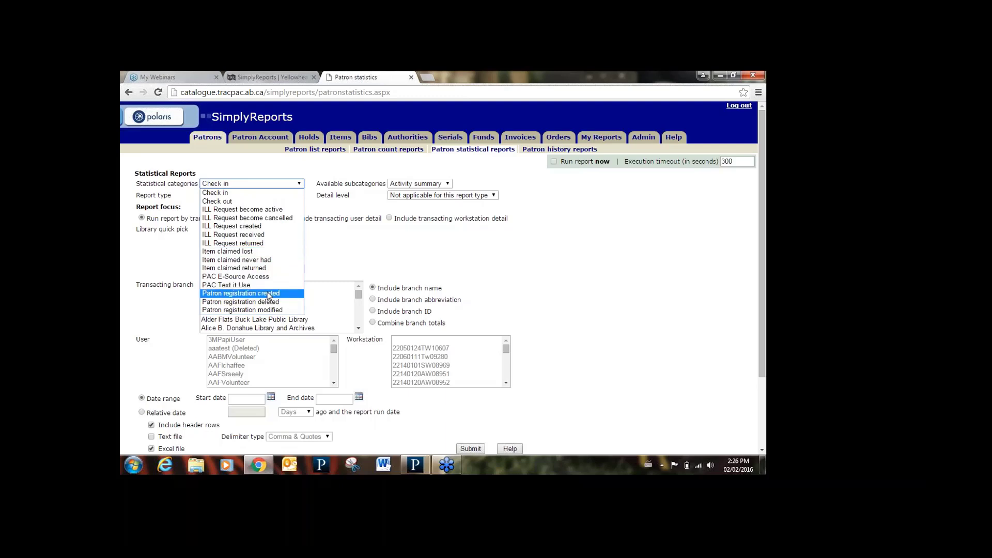
pyautogui.click(268, 293)
pyautogui.click(439, 185)
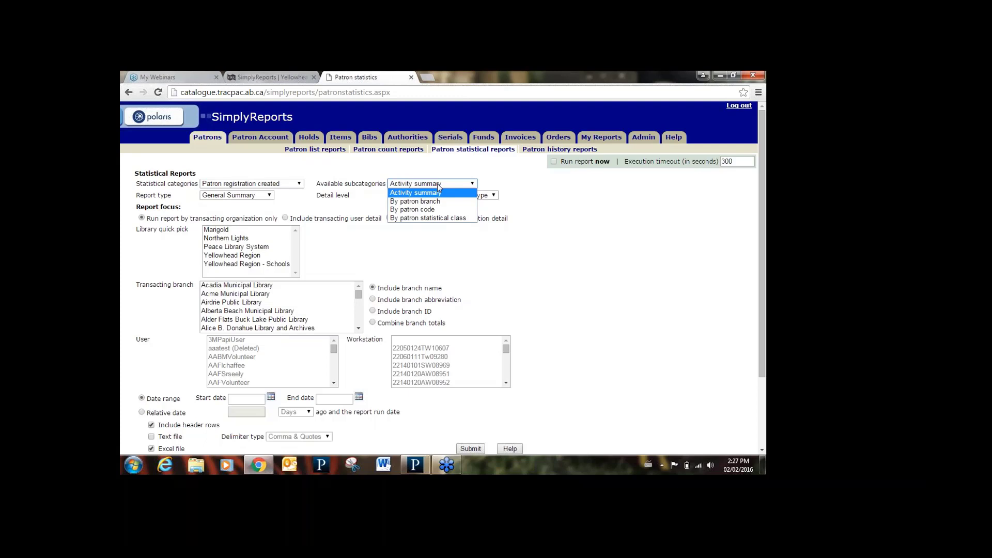
pyautogui.click(437, 185)
pyautogui.click(437, 185)
pyautogui.click(439, 193)
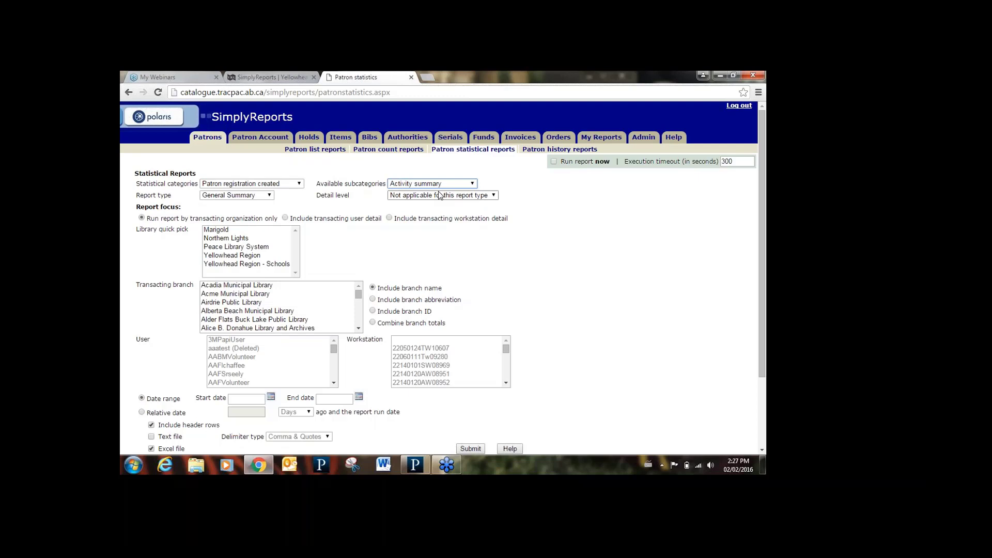
# - Set the report type to Monthly with Month as the detail level
pyautogui.click(272, 196)
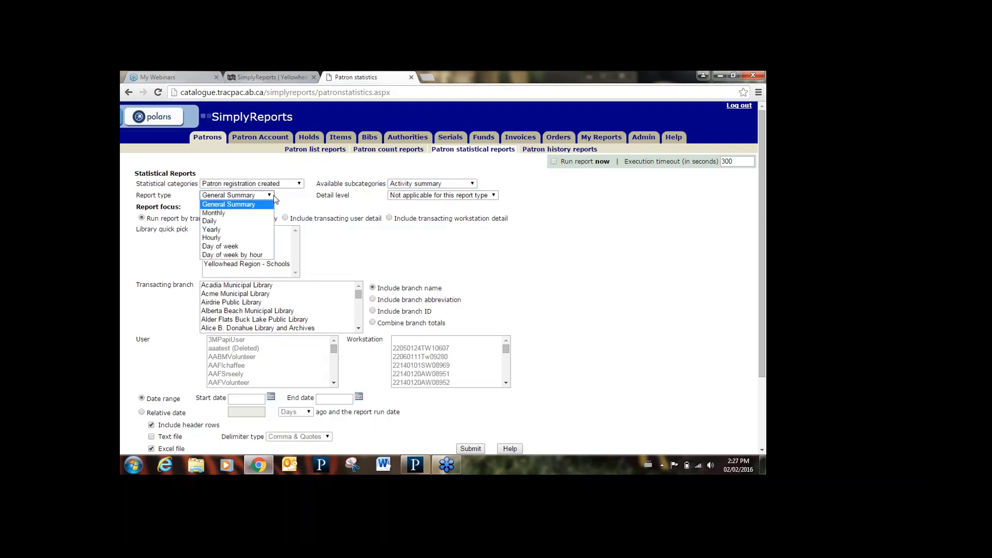
pyautogui.click(242, 213)
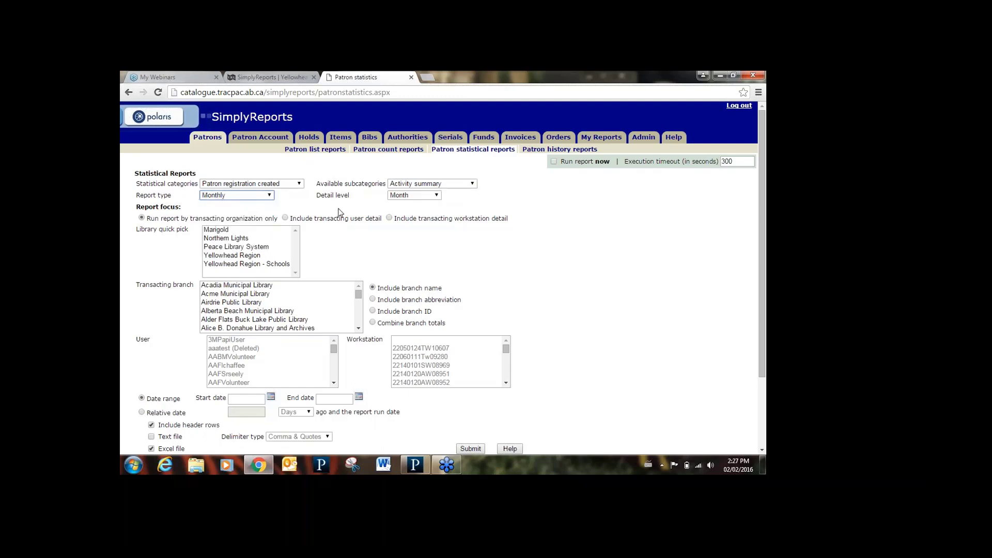
pyautogui.click(425, 196)
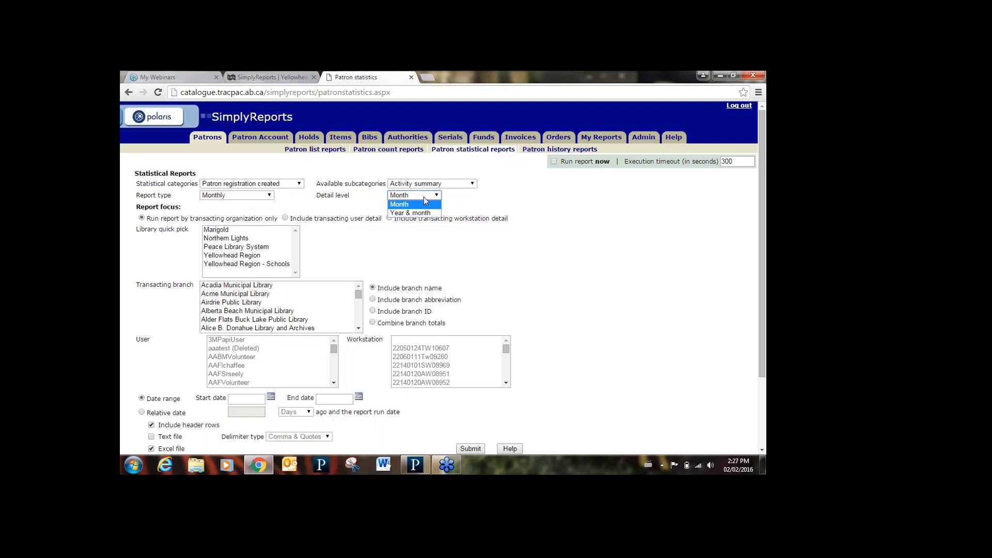
pyautogui.click(424, 199)
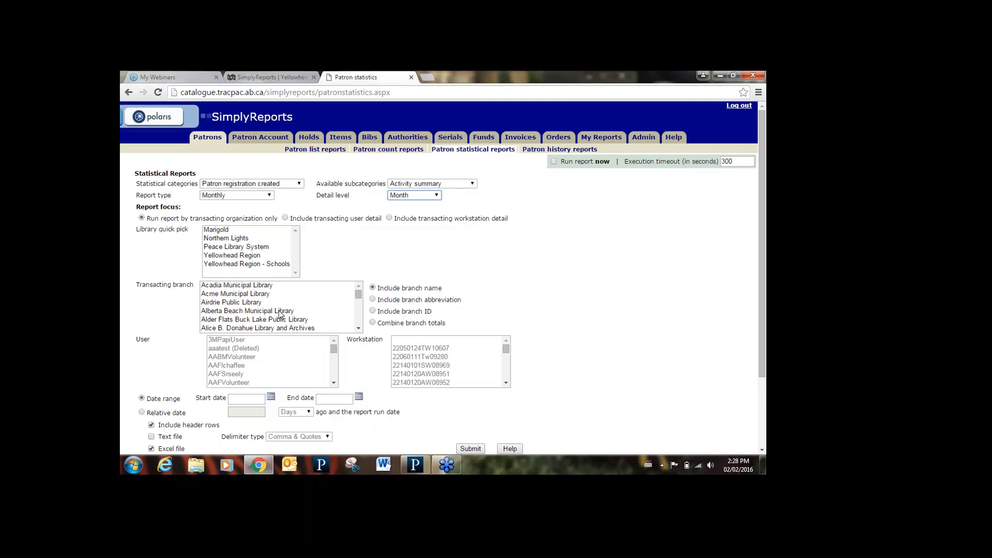
# - Select Alder Flats Buck Lake Public Library and a relative date range of the last 150 days
pyautogui.click(280, 319)
pyautogui.click(565, 300)
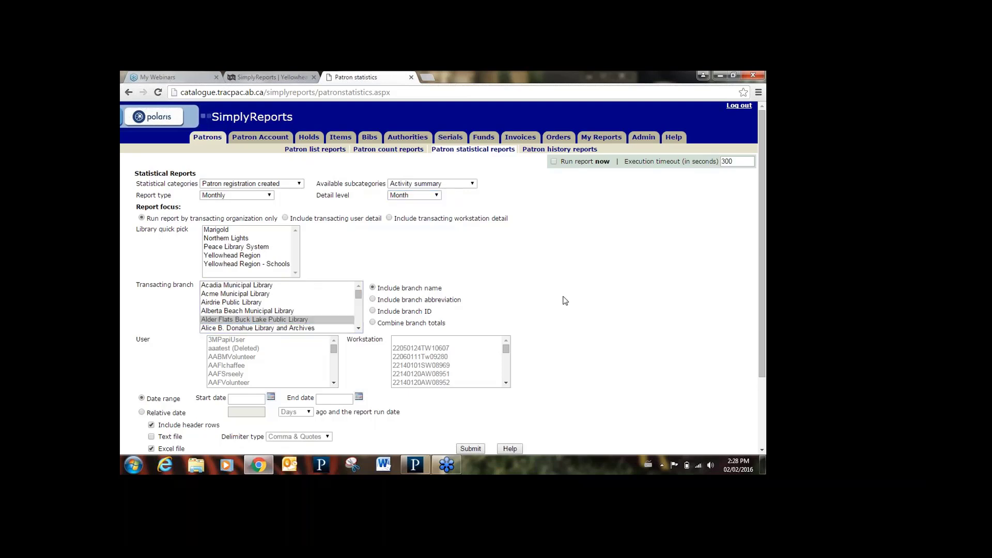
pyautogui.click(762, 450)
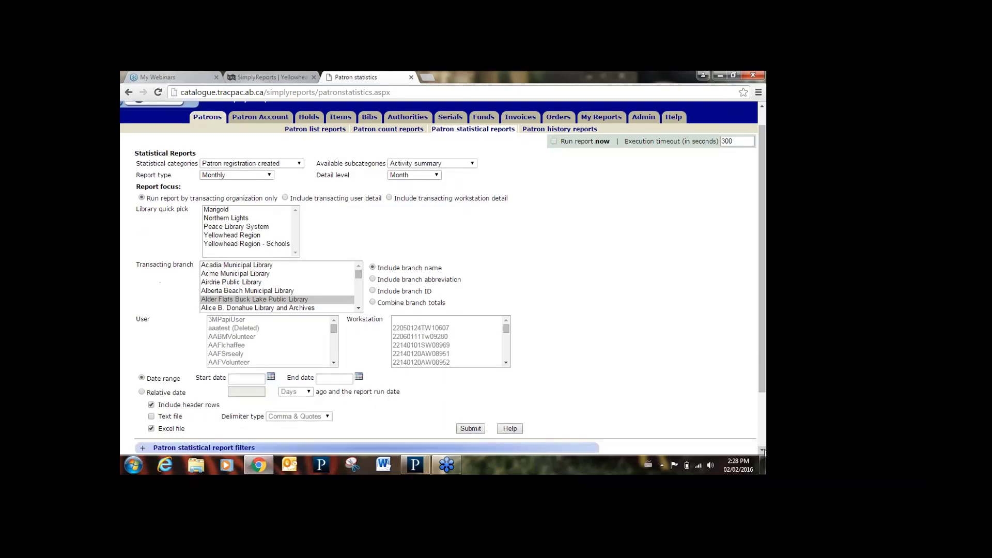
pyautogui.scroll(-3, 762, 450)
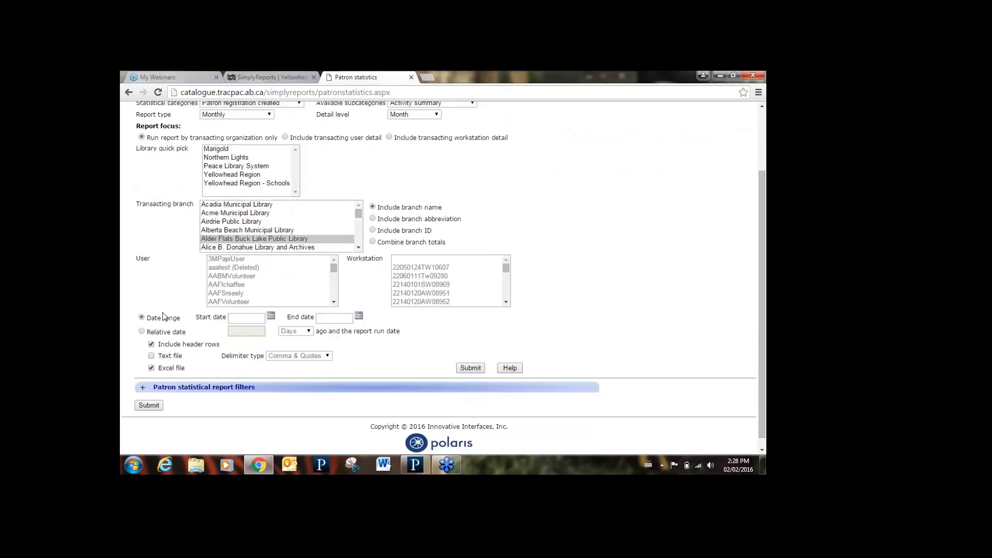
pyautogui.click(141, 331)
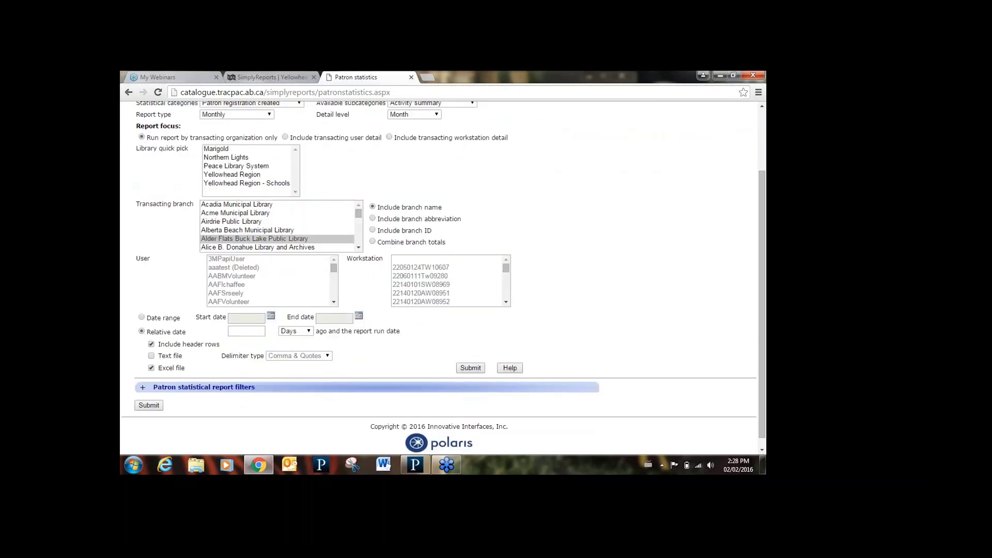
pyautogui.click(247, 332)
pyautogui.write('150')
# - Expand the Patron statistical report filters and return to the top of the page
pyautogui.click(143, 390)
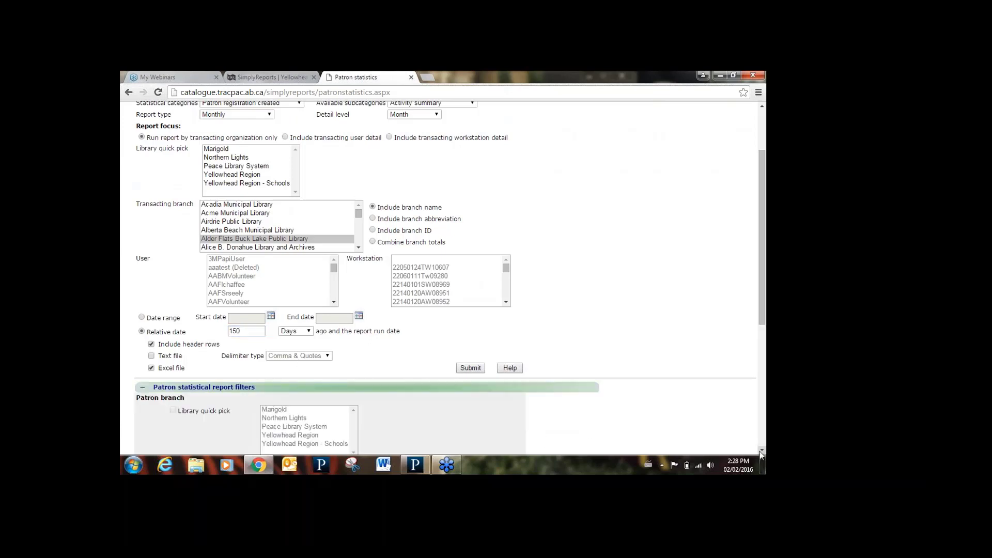
pyautogui.click(762, 451)
pyautogui.click(762, 452)
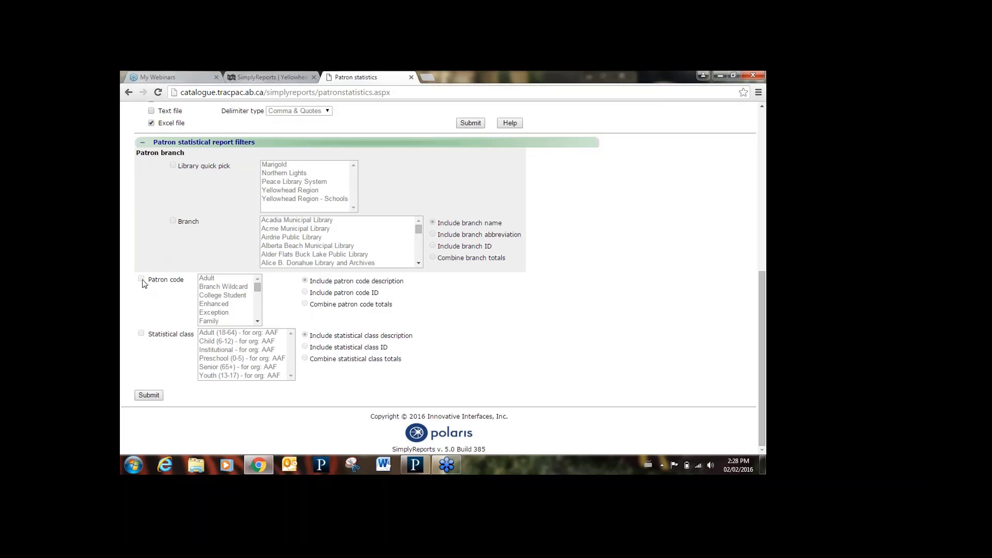
pyautogui.click(762, 106)
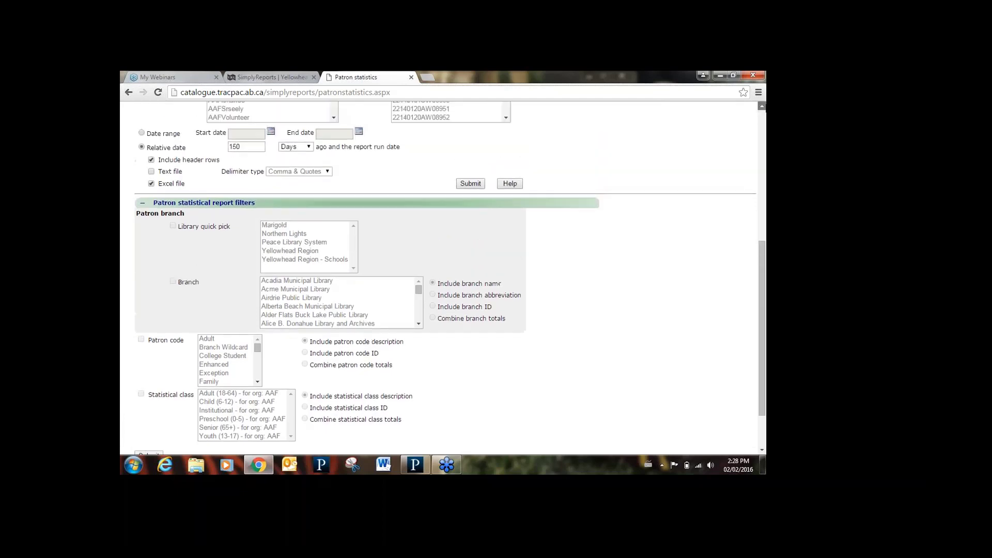
pyautogui.scroll(5, 762, 106)
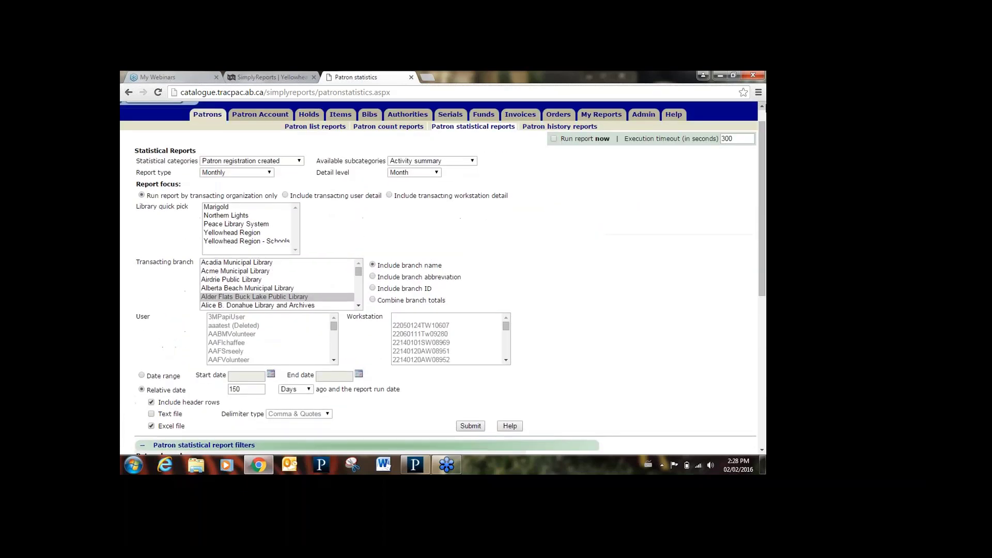
# - Switch the monthly patron registration report to Run report now, accept the warning, and review its four result rows
pyautogui.click(465, 427)
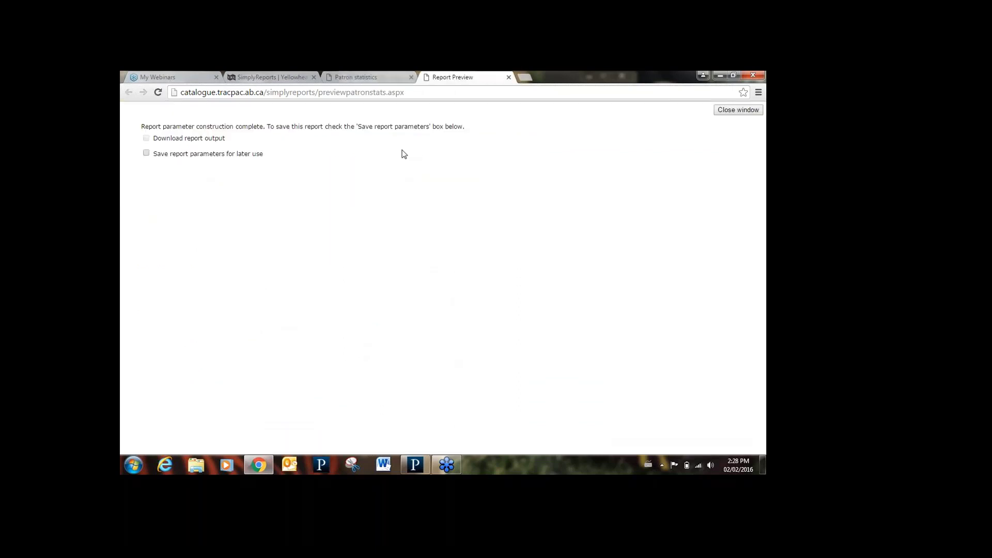
pyautogui.click(509, 77)
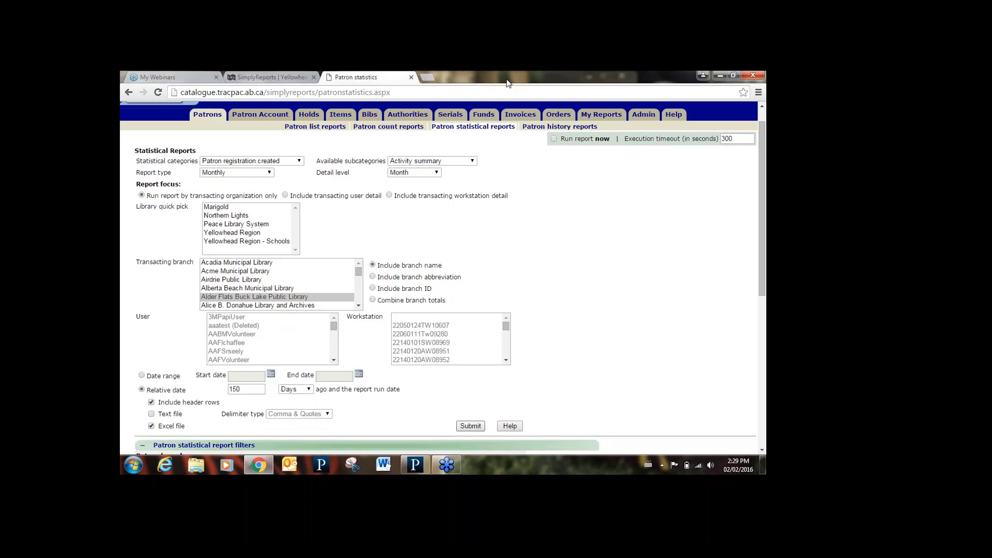
pyautogui.click(553, 140)
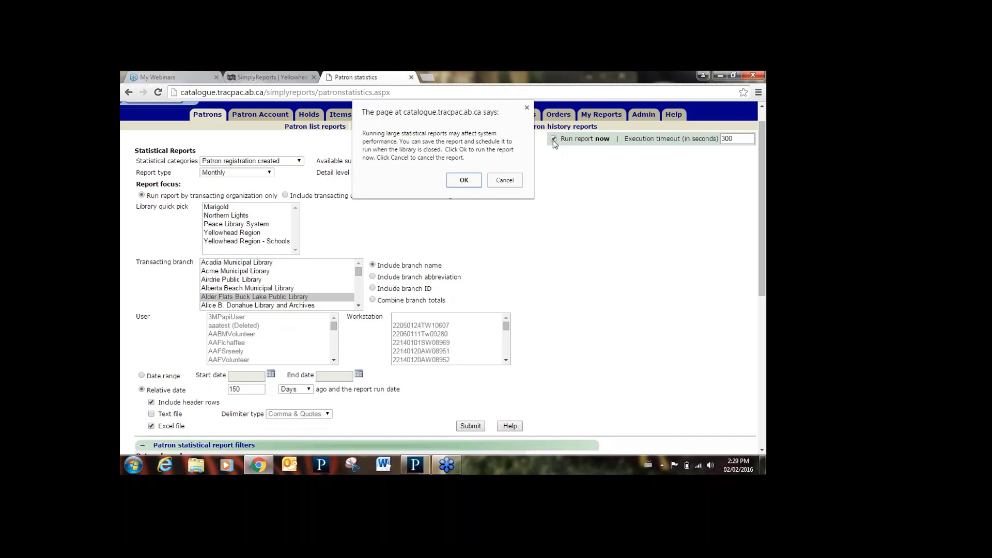
pyautogui.click(464, 180)
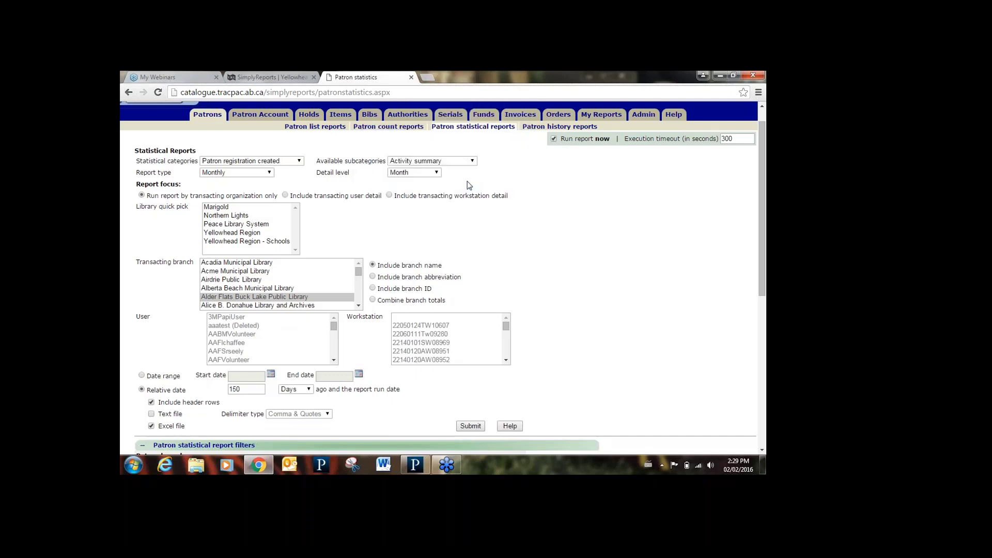
pyautogui.click(469, 427)
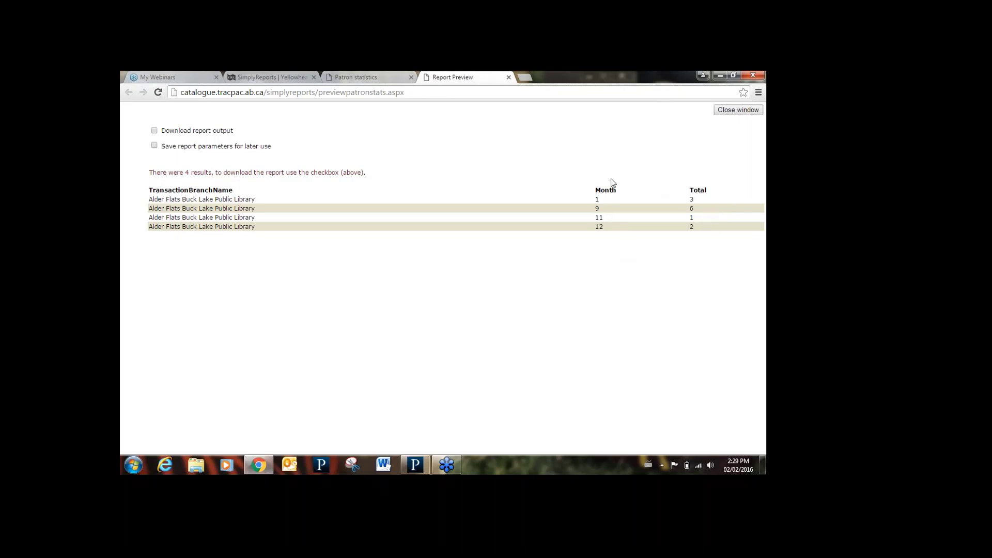
pyautogui.click(509, 77)
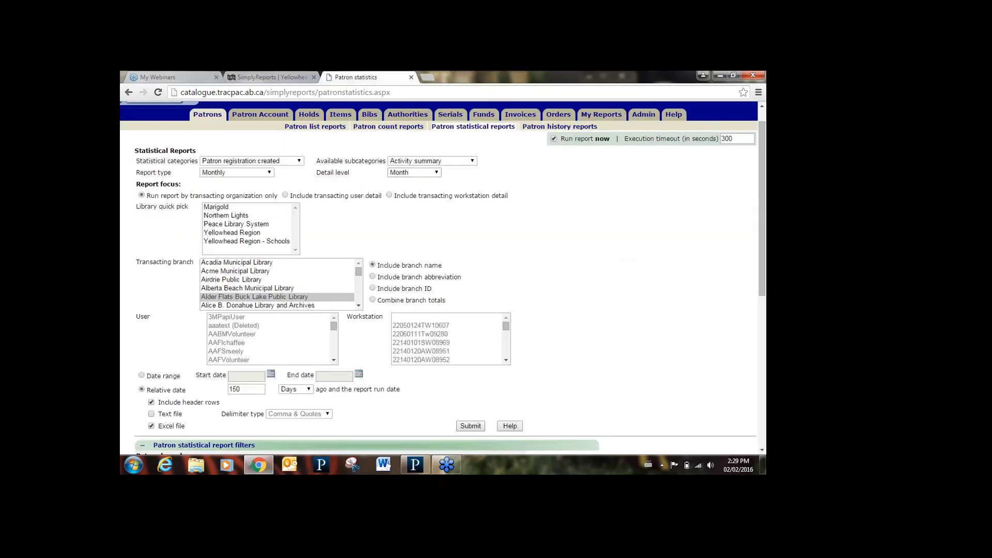
# - Go to the Patron history reports form under the Patrons tab
pyautogui.click(551, 129)
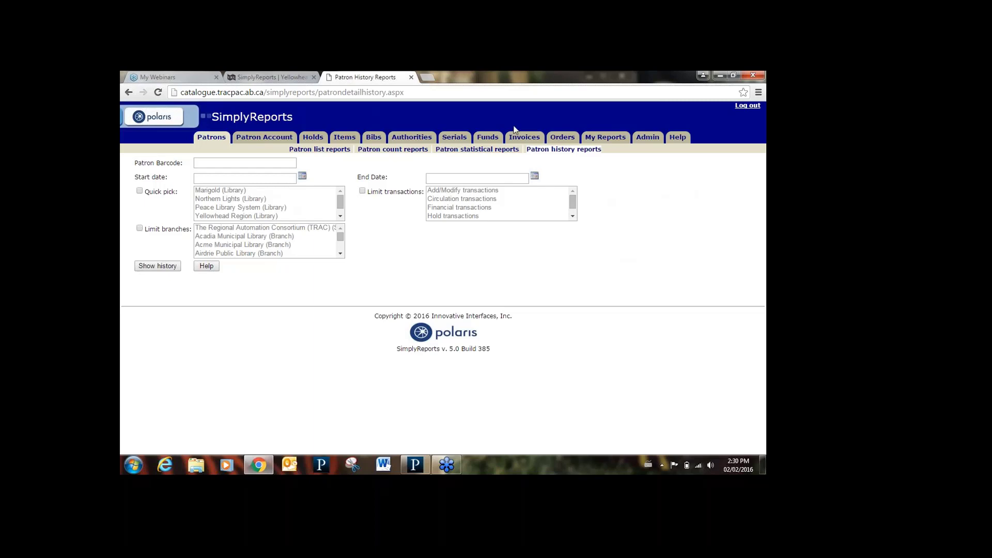
# - Put the cursor in the Patron Barcode field of the patron history form
pyautogui.click(278, 163)
# - Switch to the Holds tab to load the Holds list reports page
pyautogui.click(312, 138)
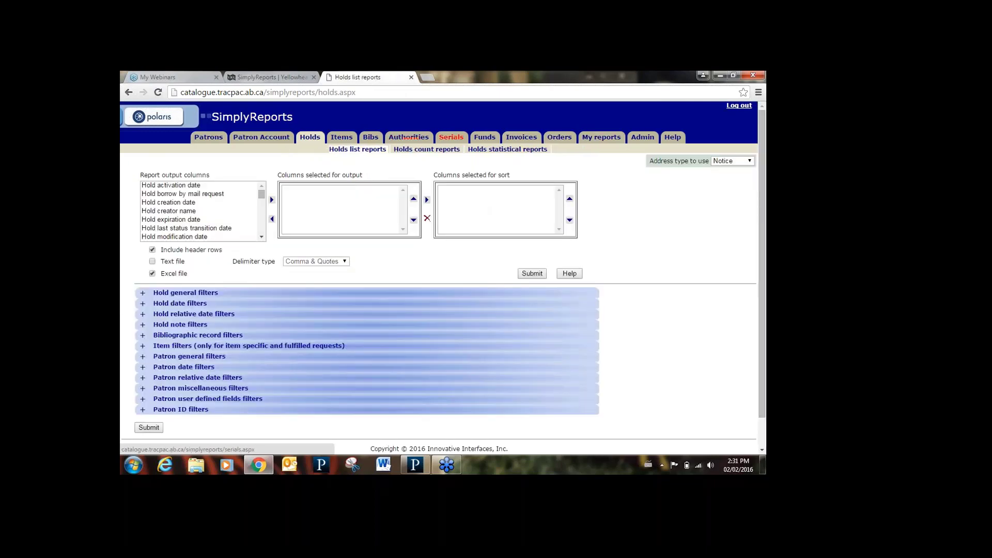
# - Bring up the Holds statistical reports form from the Holds tab
pyautogui.click(494, 151)
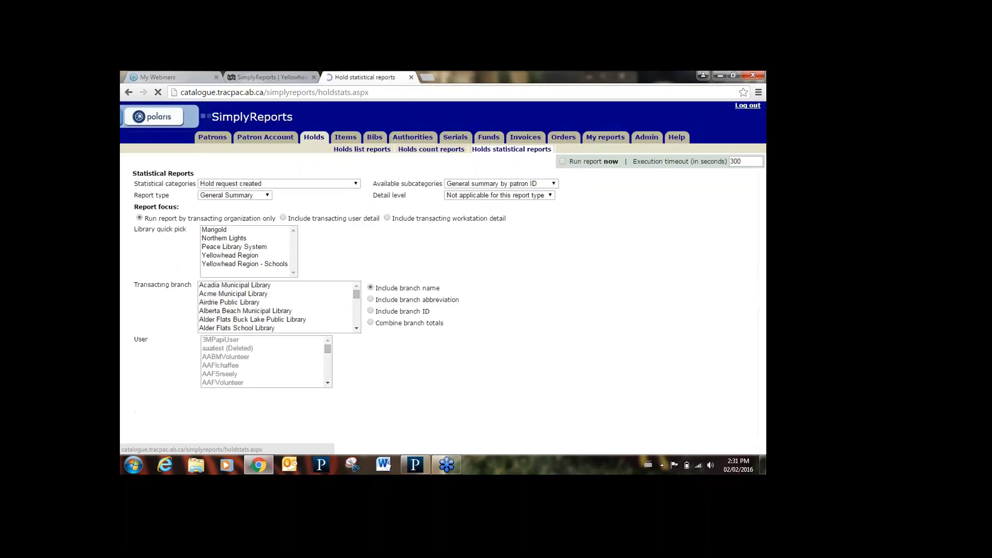
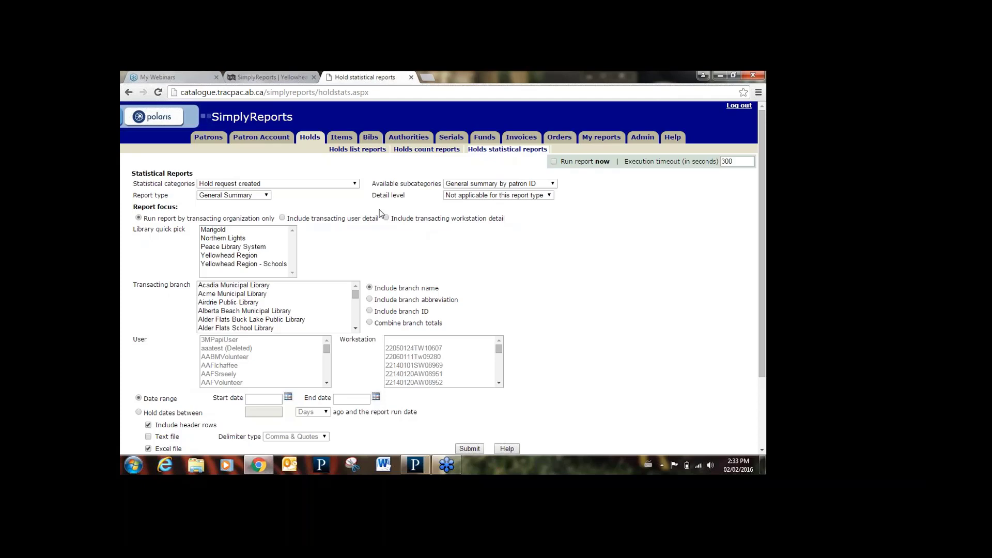
# - Report on the Holds become shipped category, broken down by Destination branch
pyautogui.click(337, 185)
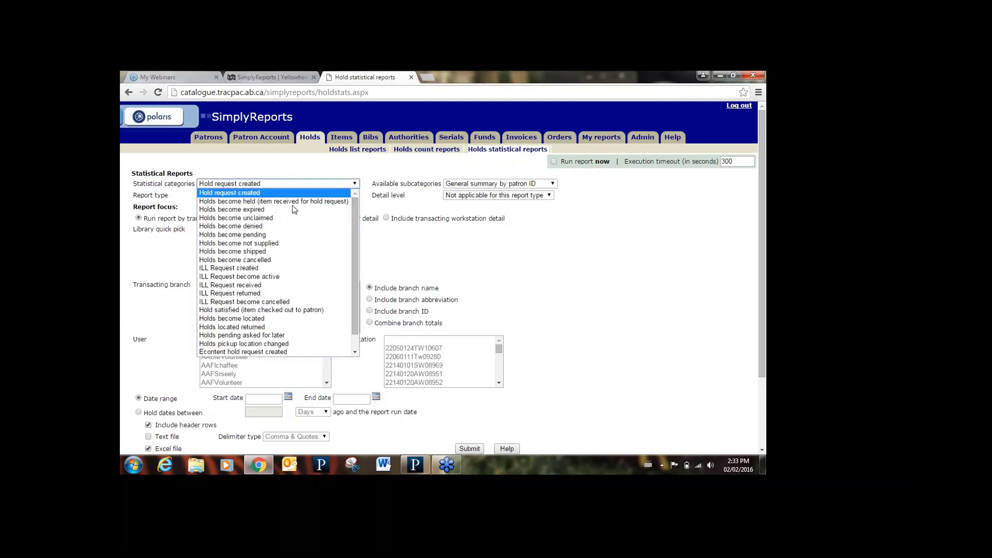
pyautogui.click(269, 252)
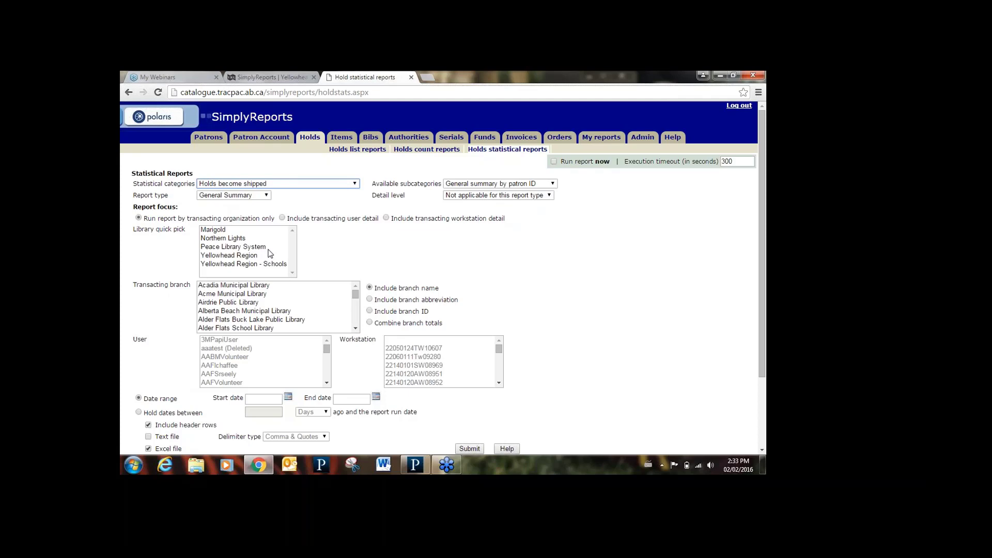
pyautogui.click(468, 185)
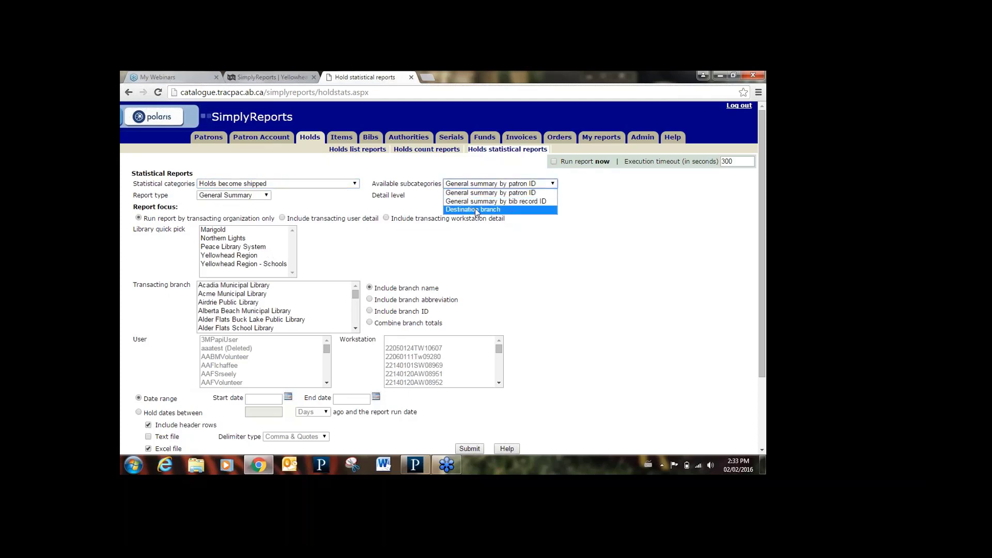
pyautogui.click(476, 209)
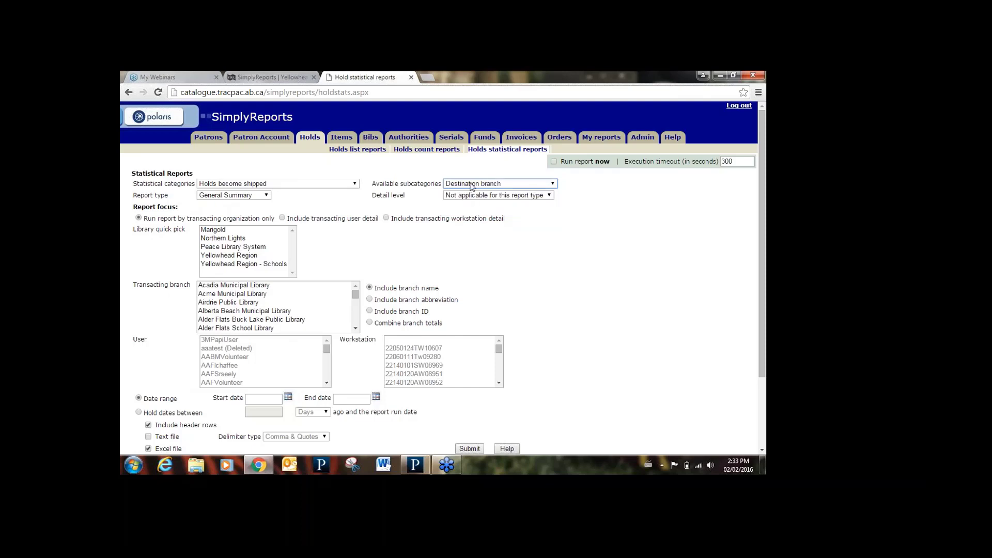
pyautogui.click(472, 185)
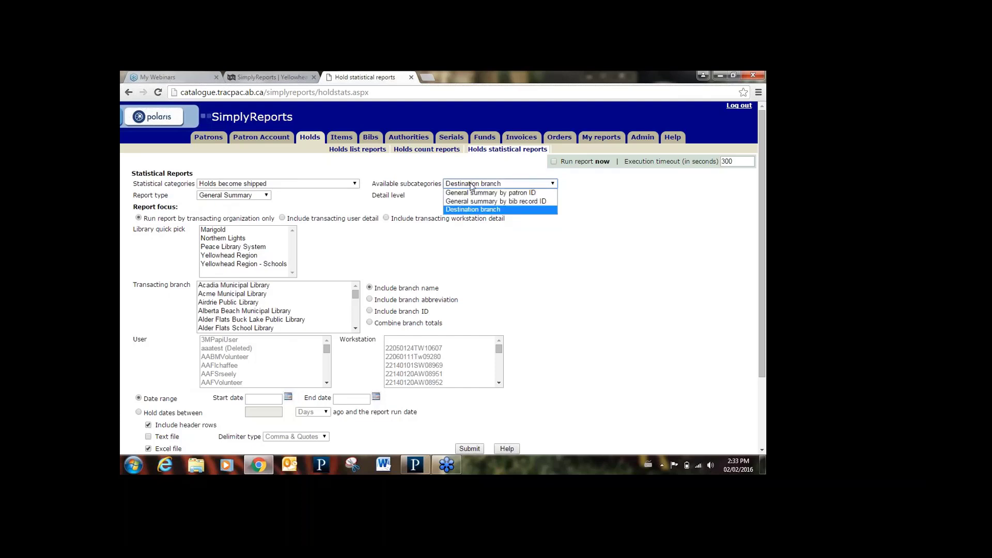
pyautogui.click(501, 210)
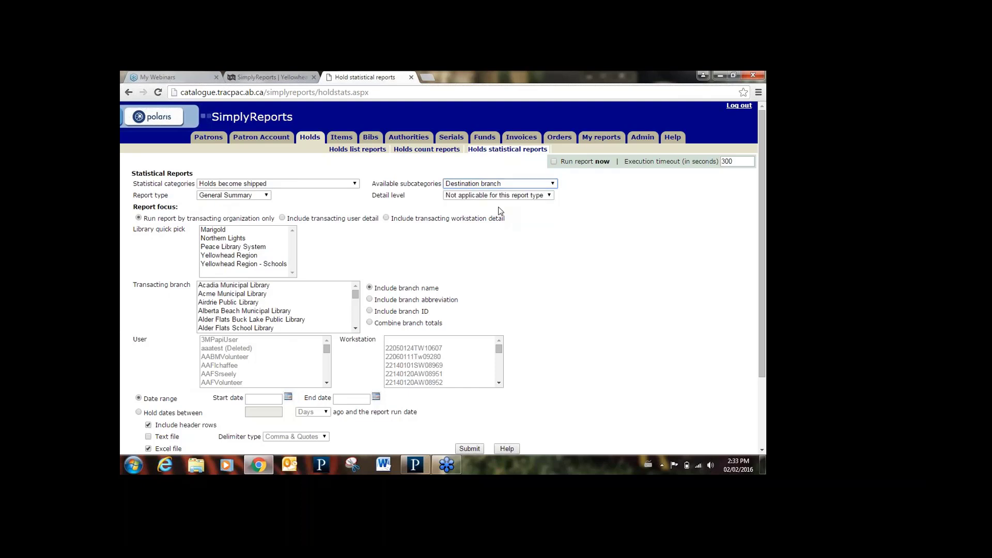
# - Make it a Monthly report for Spruce Grove Public Library
pyautogui.click(266, 195)
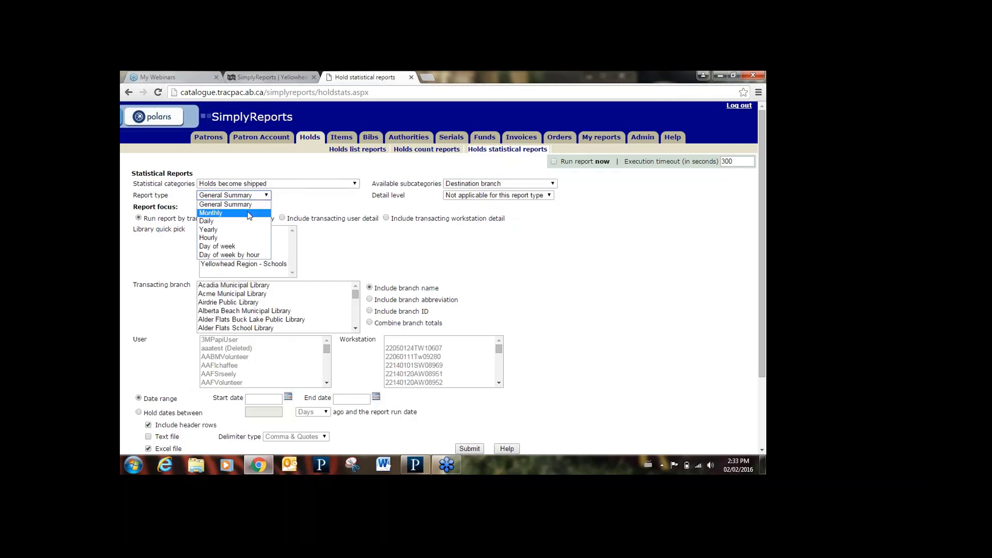
pyautogui.click(250, 213)
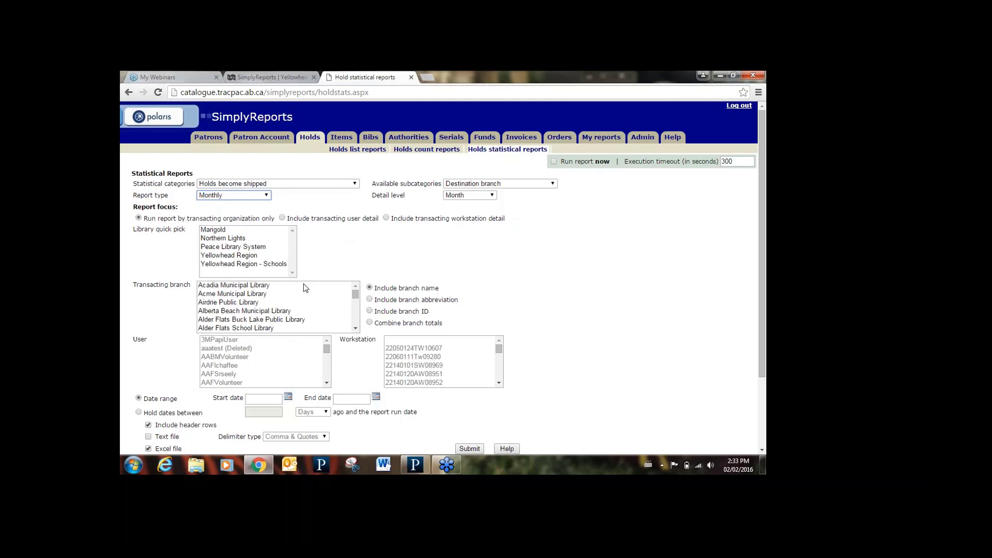
pyautogui.click(266, 305)
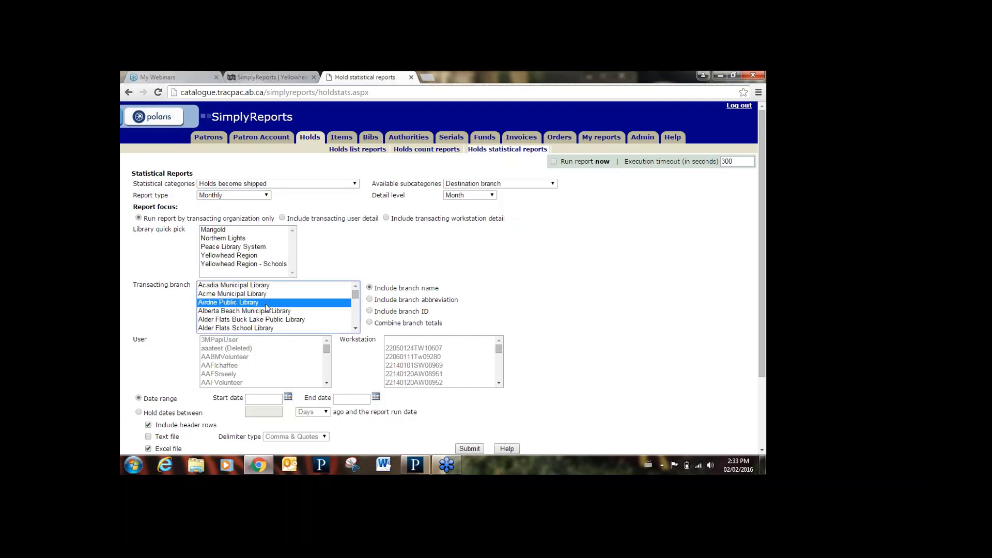
pyautogui.press('Down')
pyautogui.press('Down')
pyautogui.press('Down')
pyautogui.press('Down')
pyautogui.press('Down')
pyautogui.press('Down')
pyautogui.press('Down')
pyautogui.press('Down')
pyautogui.press('Down')
pyautogui.press('Down')
pyautogui.press('Down')
pyautogui.press('Down')
pyautogui.press('Down')
pyautogui.press('Down')
pyautogui.press('Down')
pyautogui.press('Down')
pyautogui.press('Down')
pyautogui.press('Down')
pyautogui.press('Down')
pyautogui.press('Down')
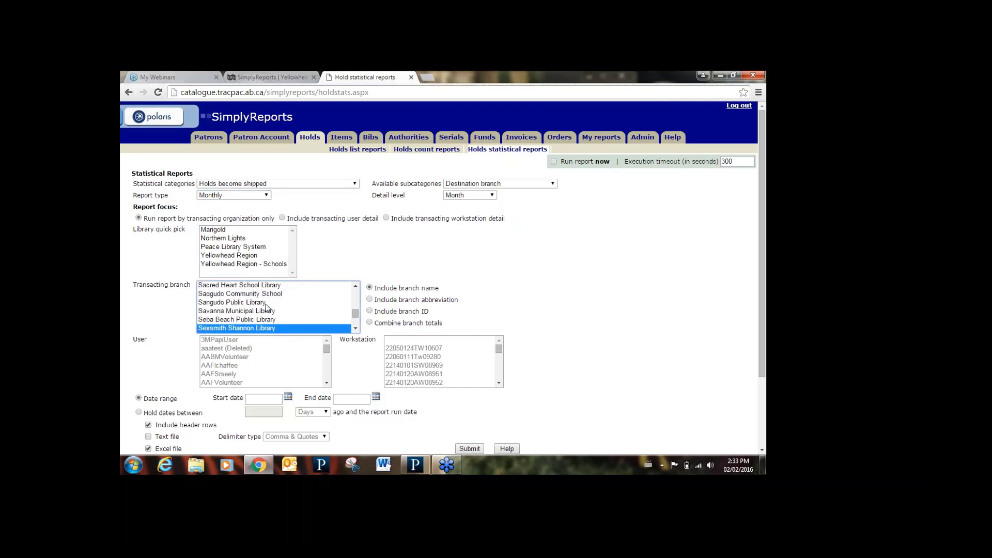
pyautogui.press('Down')
pyautogui.press('Down')
pyautogui.press('Down')
pyautogui.press('Down')
pyautogui.press('Down')
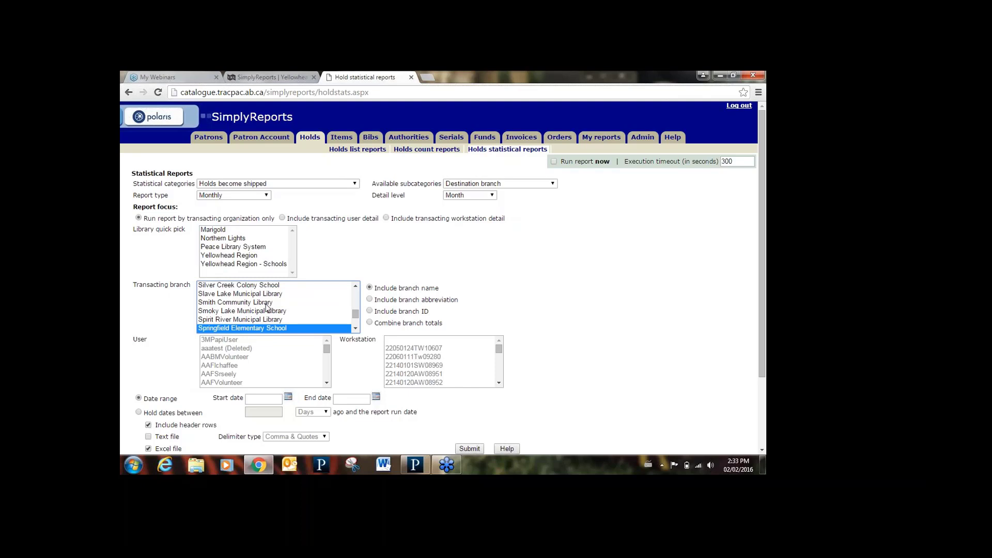
pyautogui.press('Down')
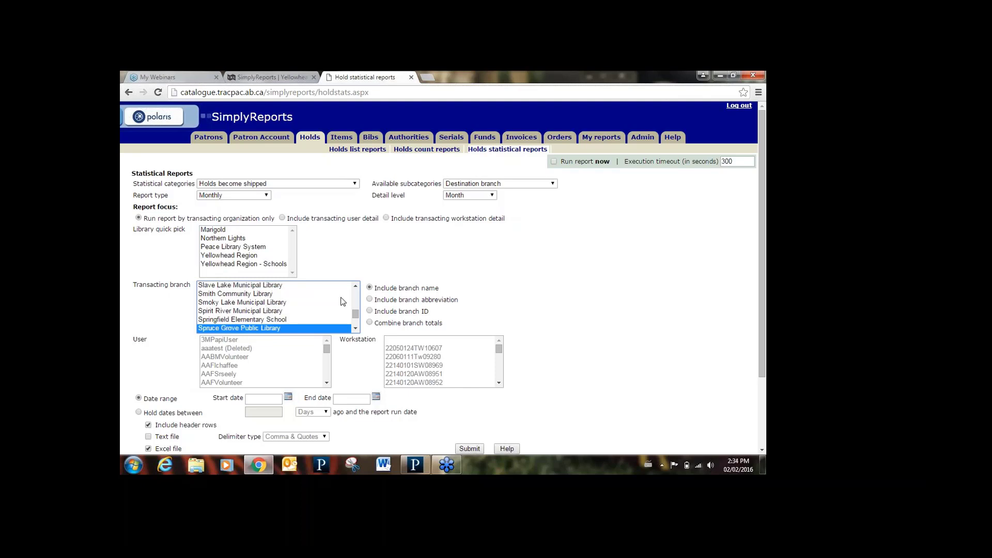
pyautogui.click(449, 295)
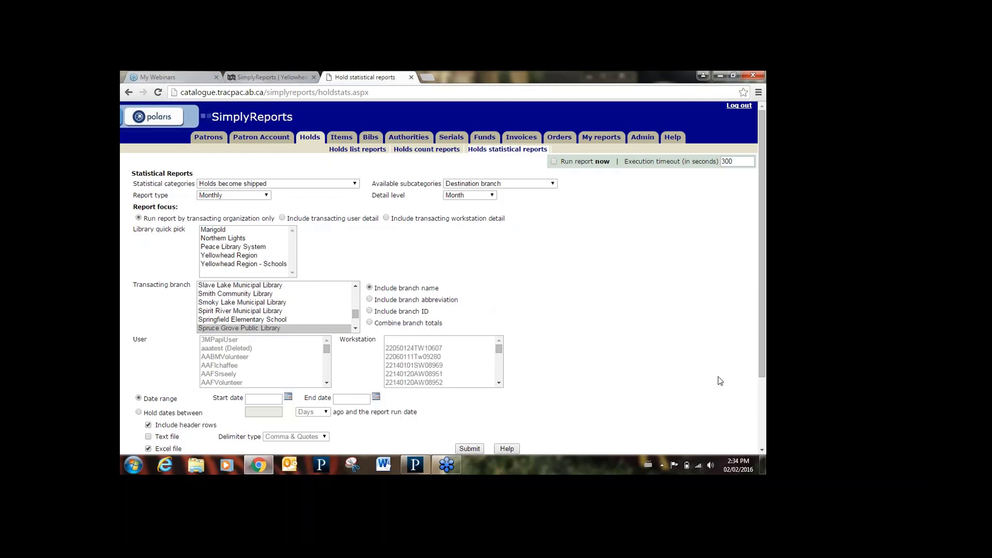
pyautogui.click(763, 451)
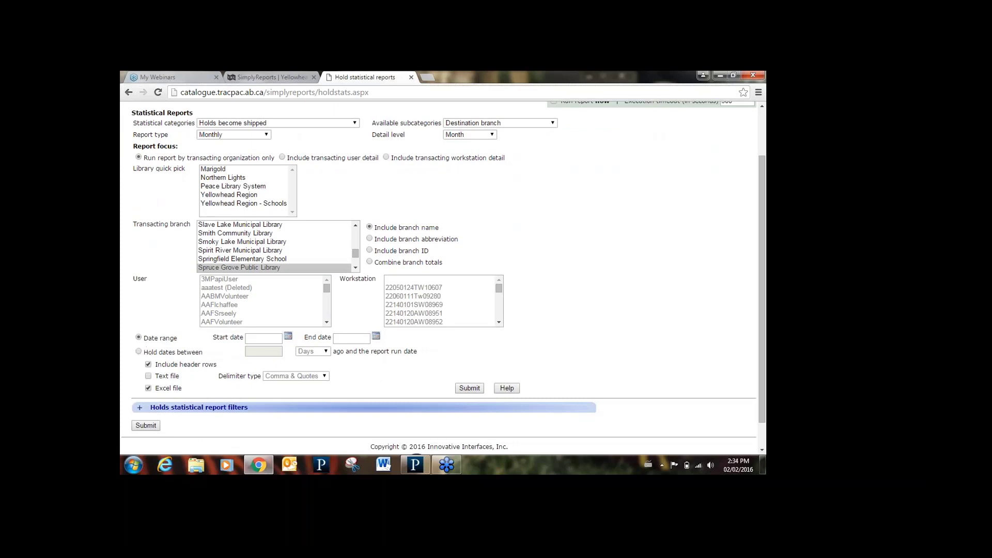
# - Limit hold dates to between 1 Months ago and the report run date
pyautogui.click(138, 352)
pyautogui.click(270, 353)
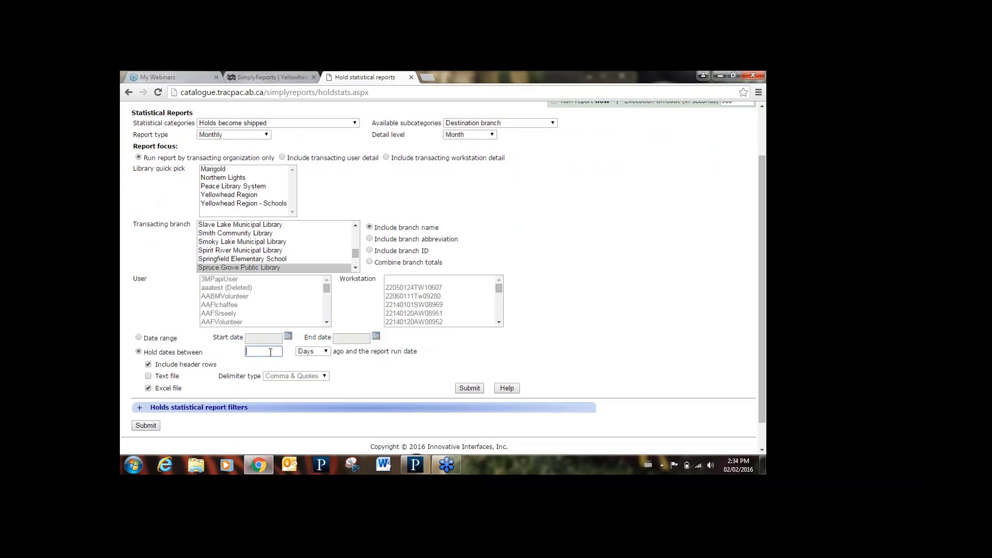
pyautogui.write('1')
pyautogui.click(327, 353)
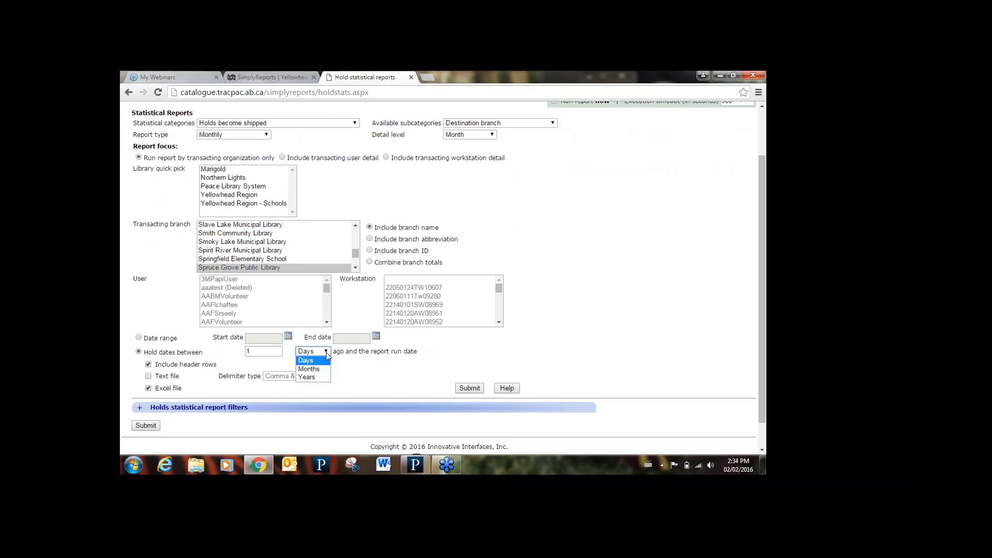
pyautogui.click(323, 368)
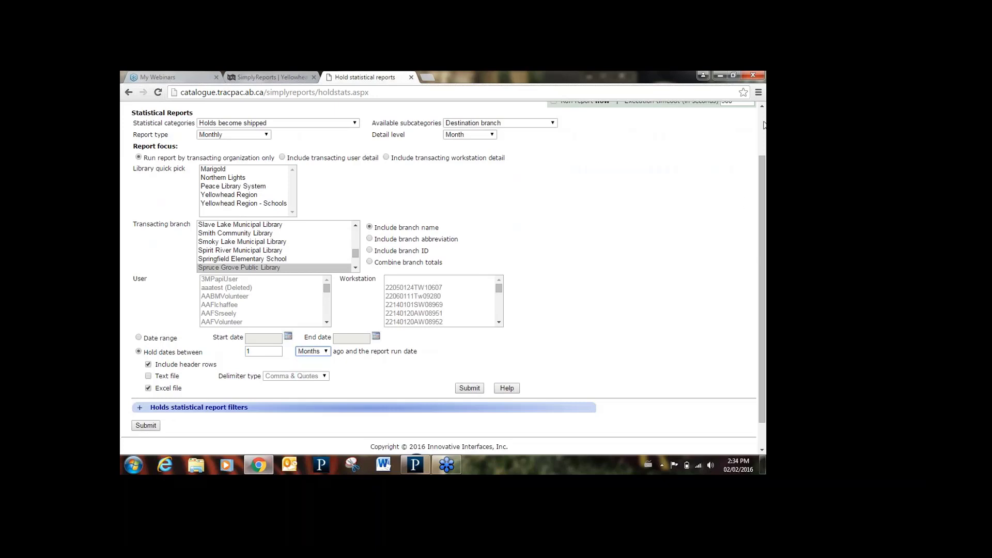
pyautogui.click(761, 105)
pyautogui.click(762, 105)
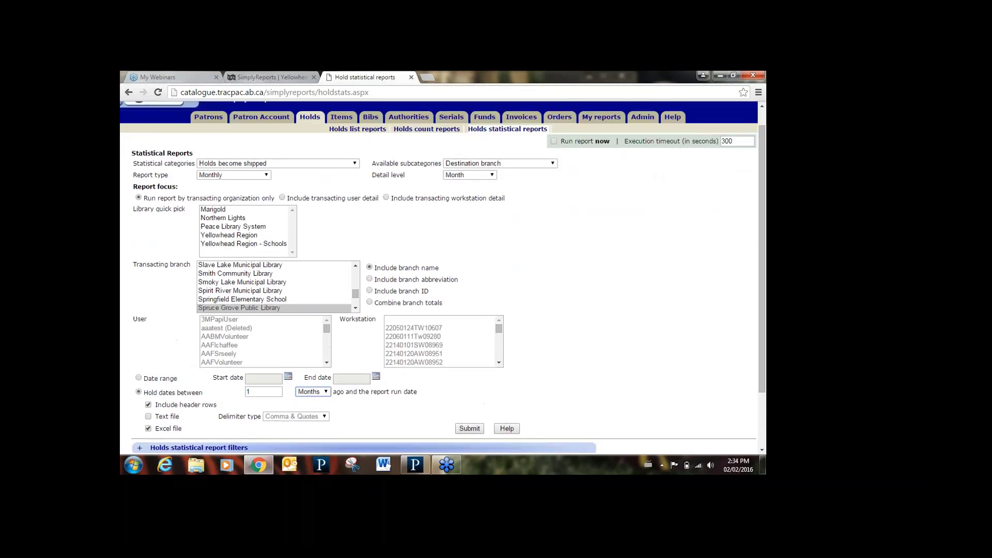
# - Run the report immediately, accept the large-report warning, and generate the preview
pyautogui.click(553, 141)
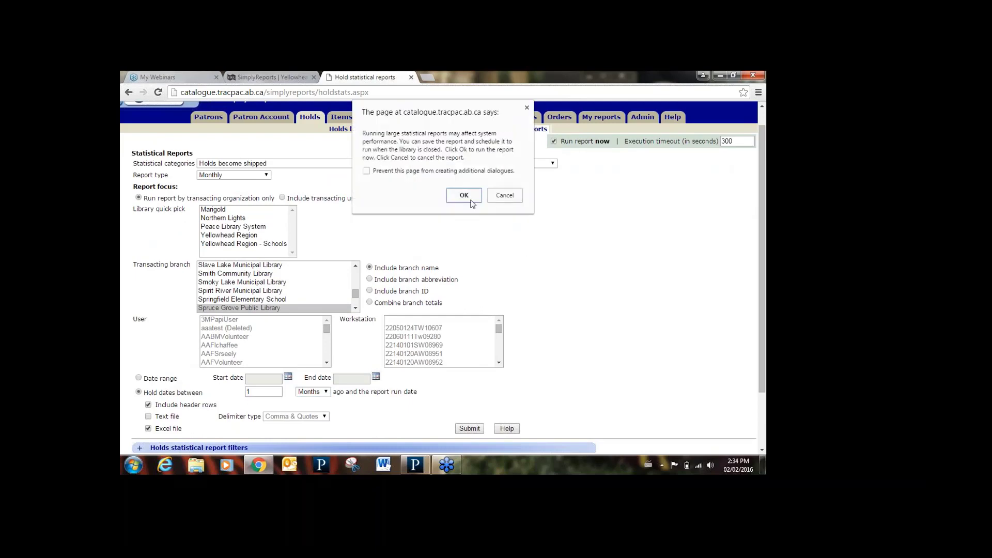
pyautogui.click(465, 196)
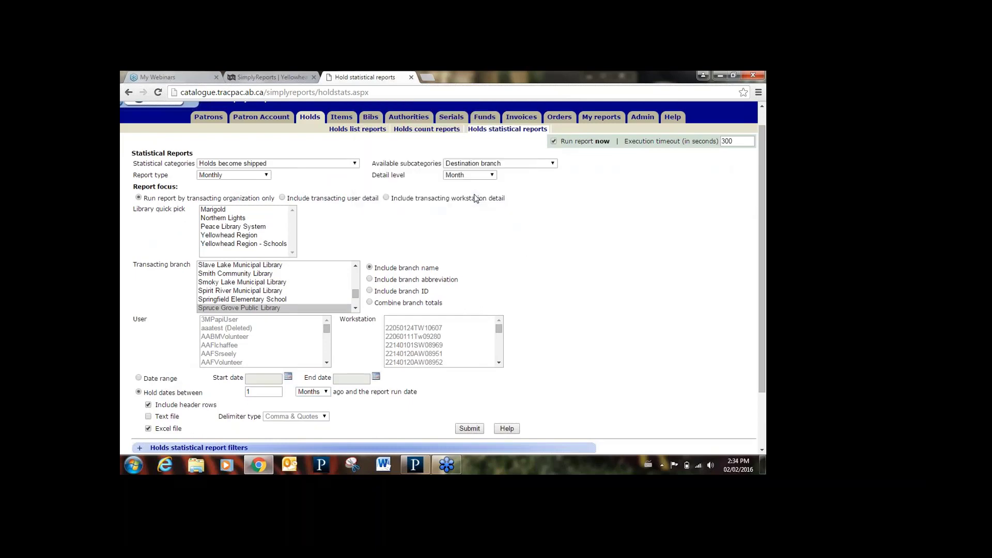
pyautogui.click(469, 428)
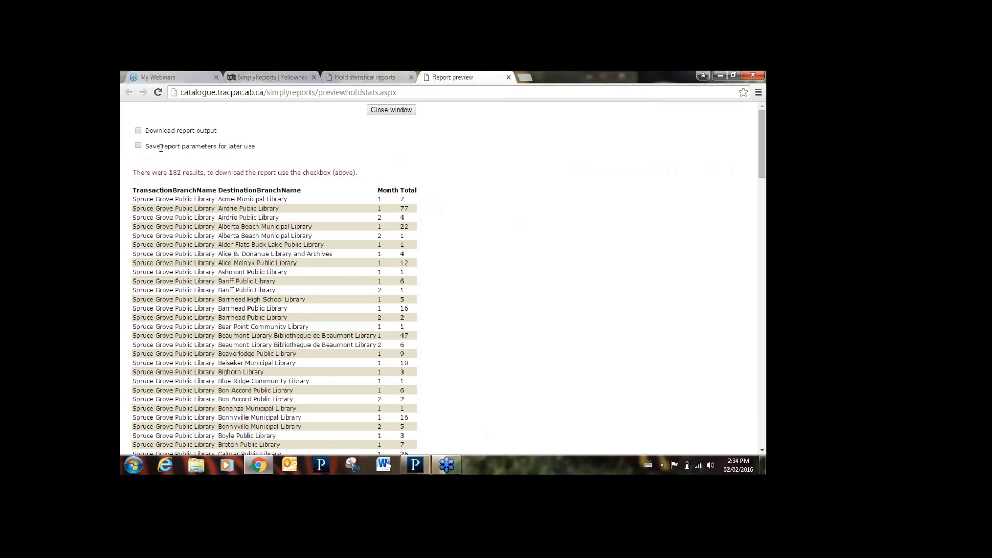
# - Save the report parameters under the name 'items your library ships'
pyautogui.click(138, 147)
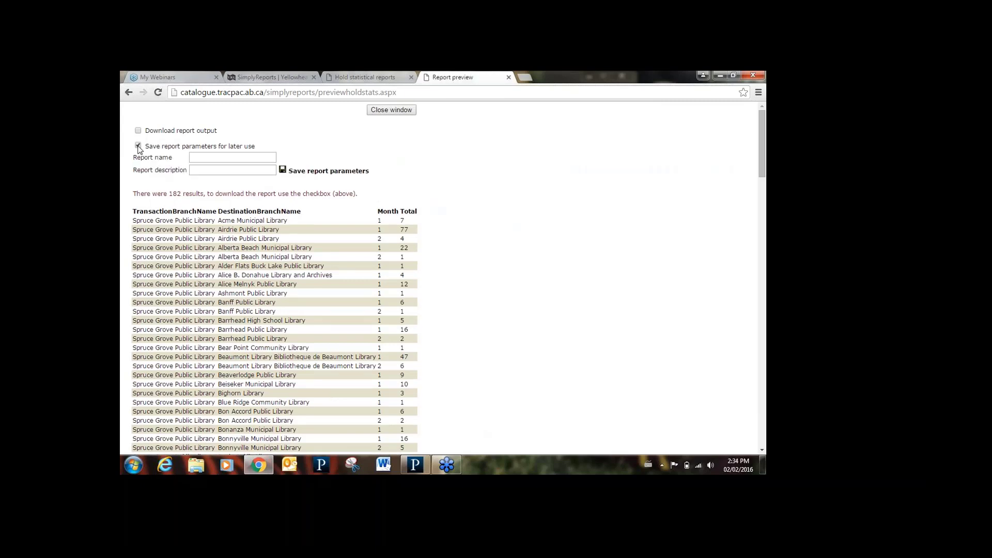
pyautogui.click(196, 158)
pyautogui.write('items')
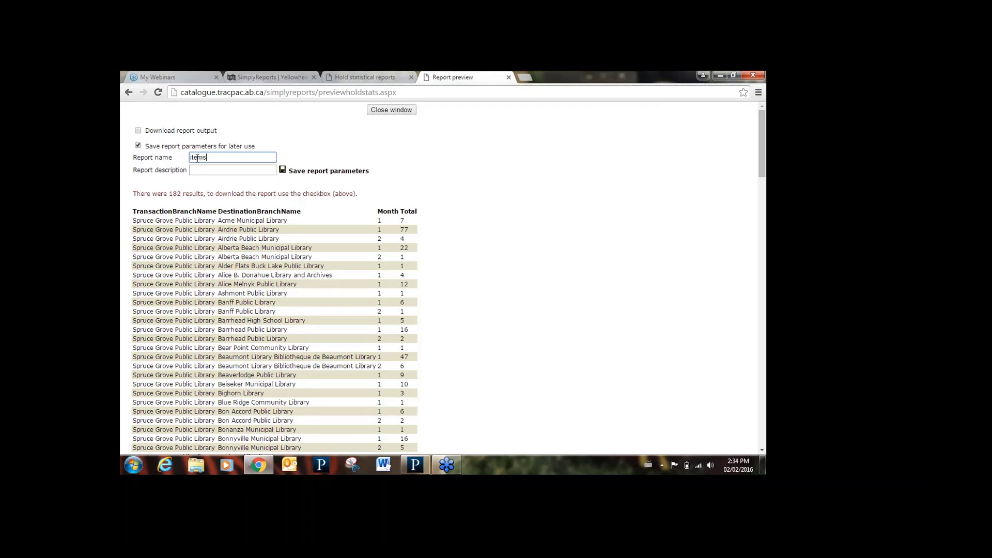
pyautogui.write(' your library ships')
pyautogui.click(283, 171)
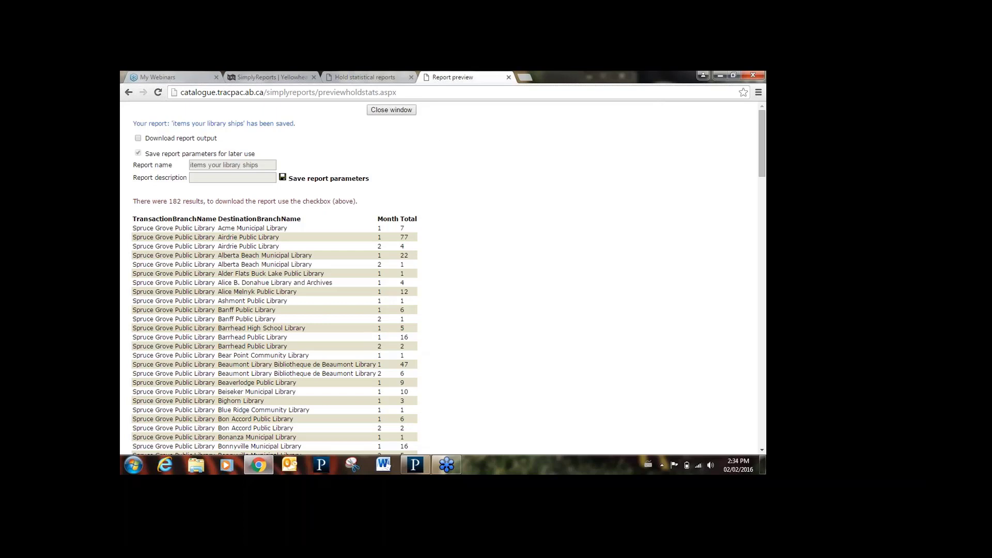
# - Close the preview, list the saved Hold statistical reports, and select 'items your library ships'
pyautogui.click(509, 77)
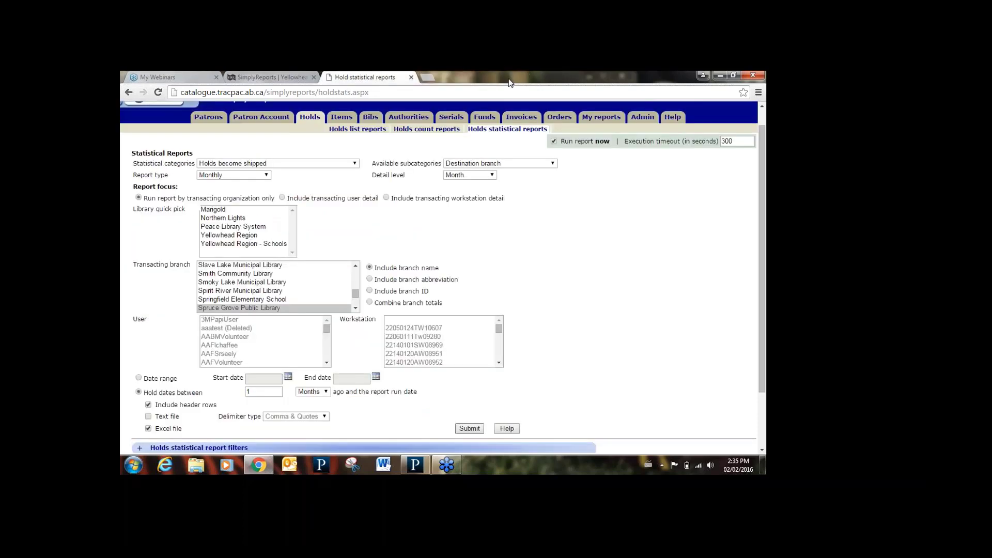
pyautogui.click(601, 117)
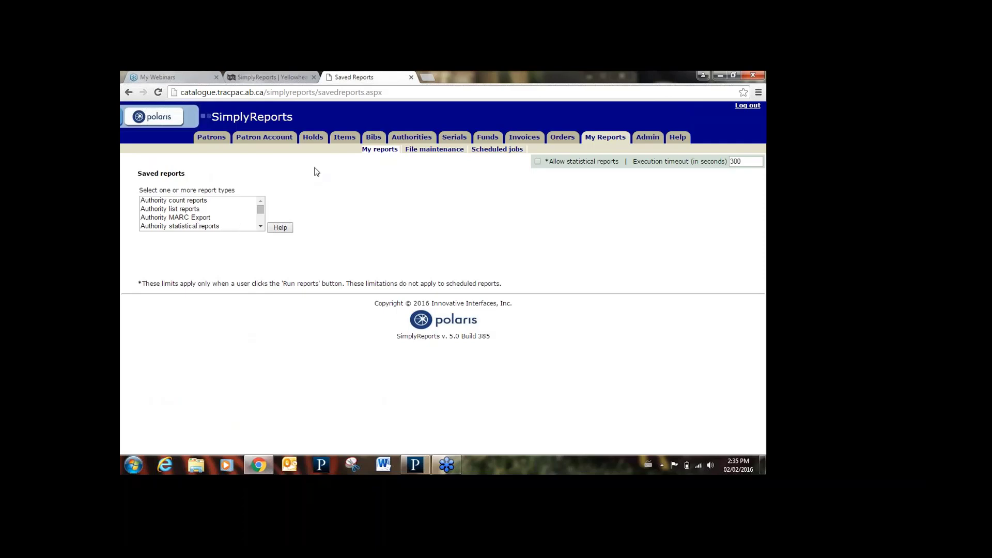
pyautogui.click(260, 226)
pyautogui.scroll(-3, 261, 226)
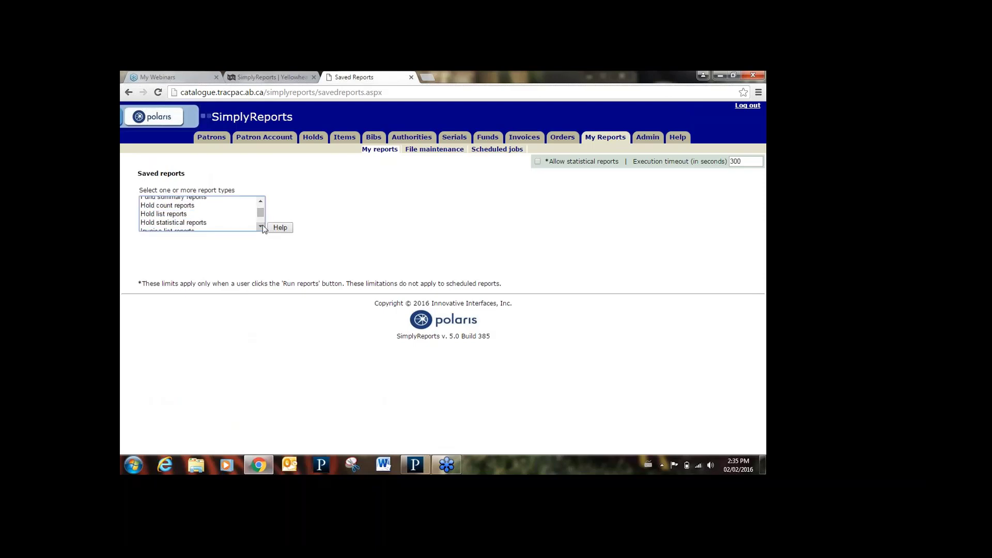
pyautogui.click(200, 223)
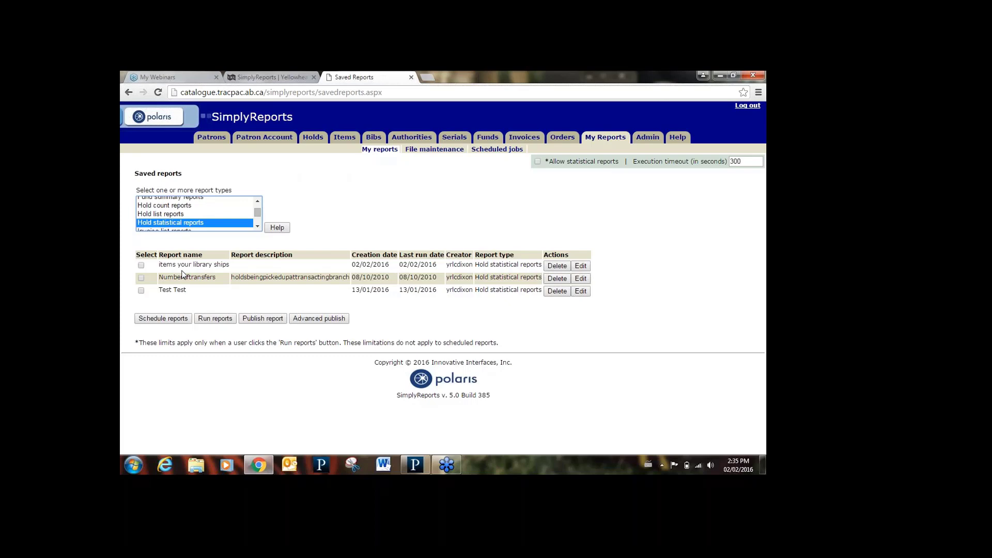
pyautogui.click(141, 265)
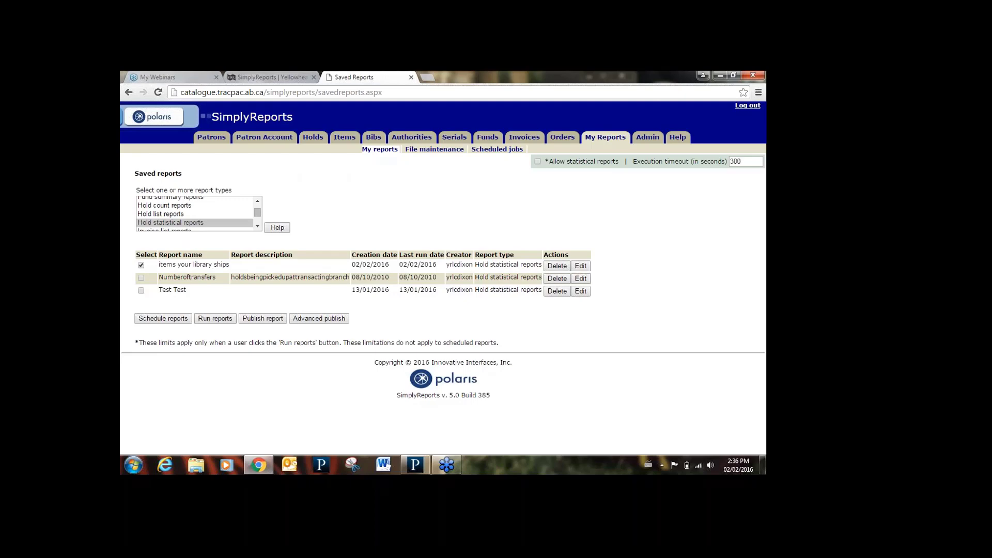
# - Create a schedule named 'items your library ships' starting 1 March 2016
pyautogui.click(164, 319)
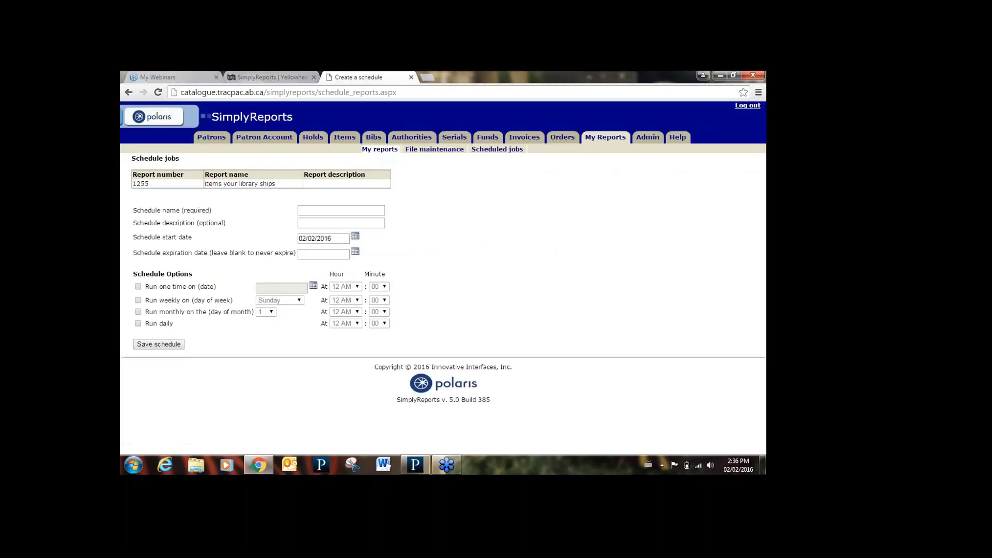
pyautogui.click(341, 210)
pyautogui.write('items your libra')
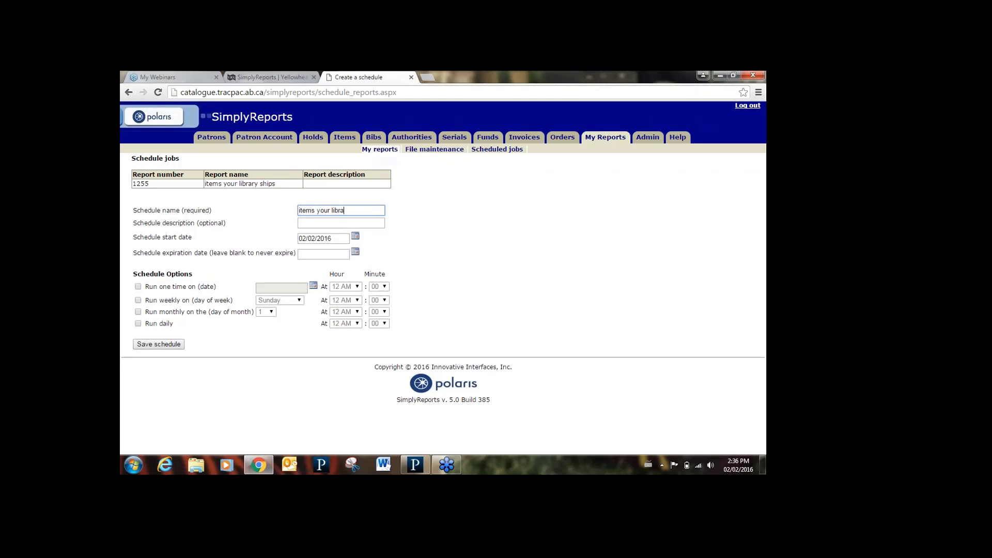
pyautogui.write('ry ships')
pyautogui.click(354, 236)
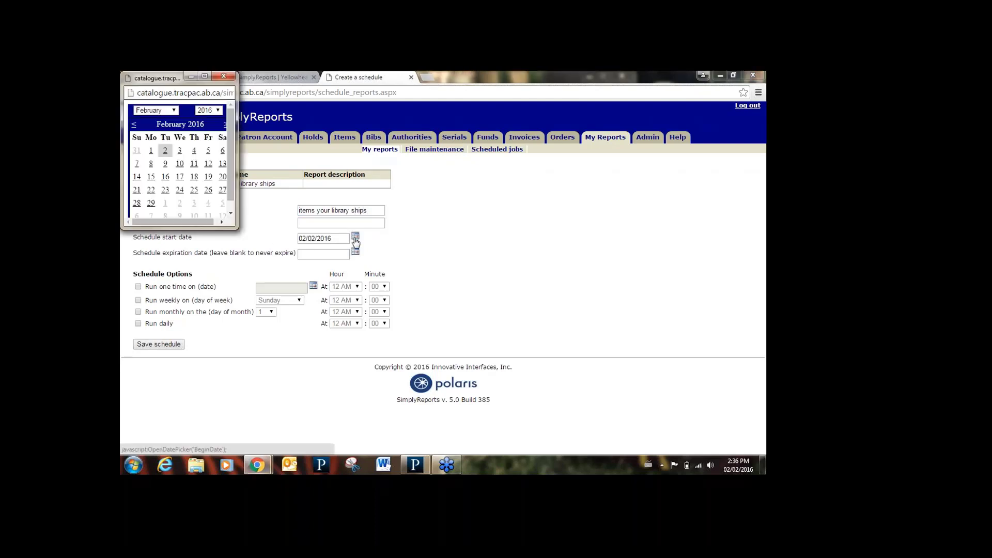
pyautogui.click(226, 125)
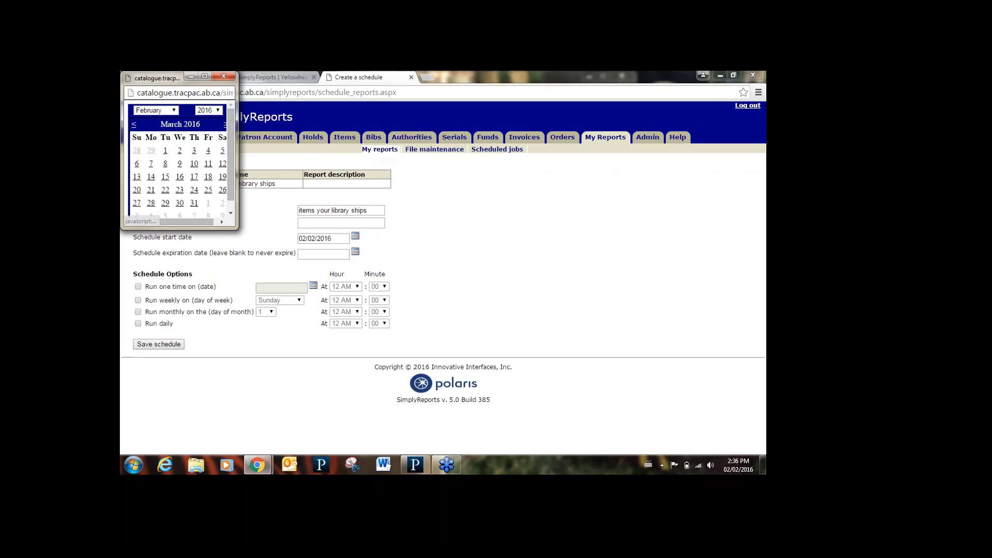
pyautogui.click(166, 150)
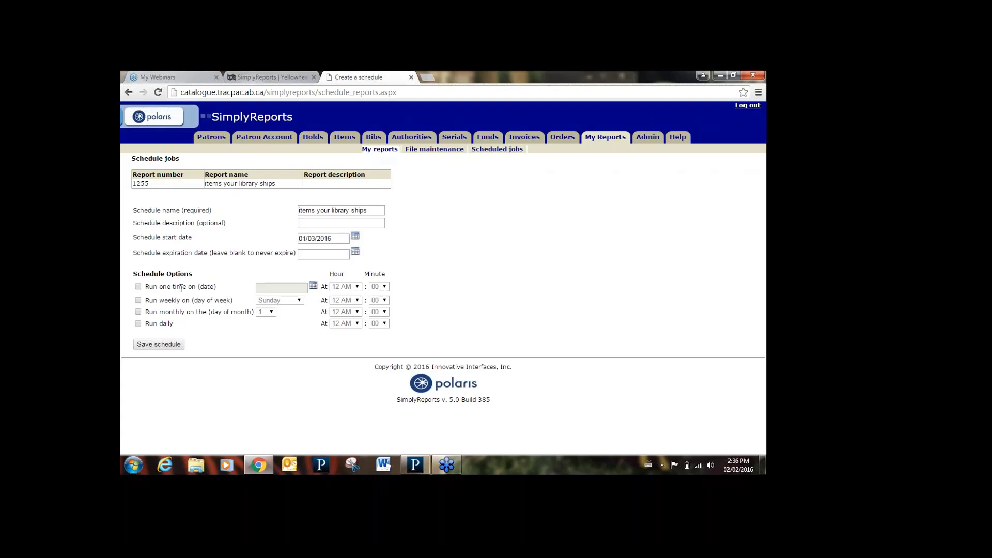
# - Set the schedule to run monthly at 3 AM and save it
pyautogui.click(138, 312)
pyautogui.click(358, 312)
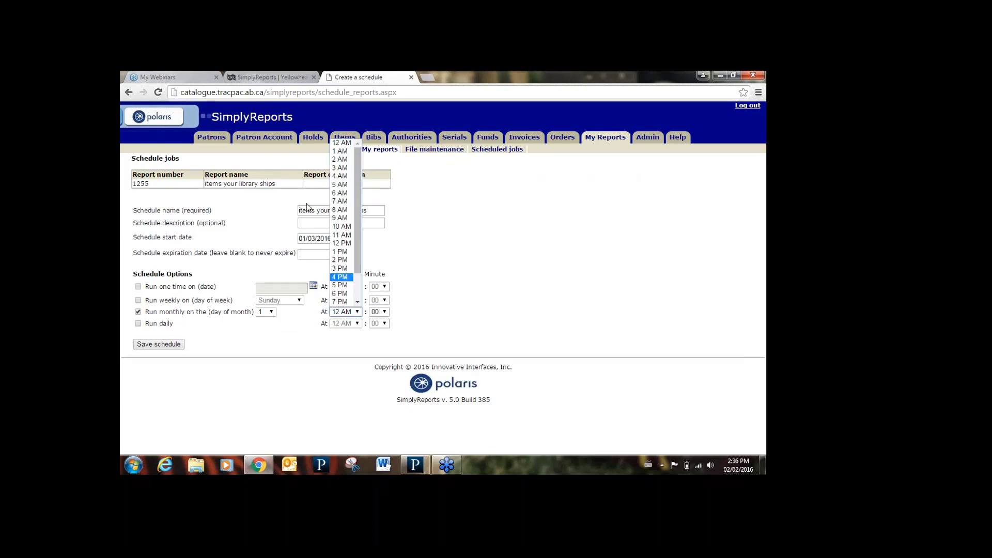
pyautogui.click(340, 169)
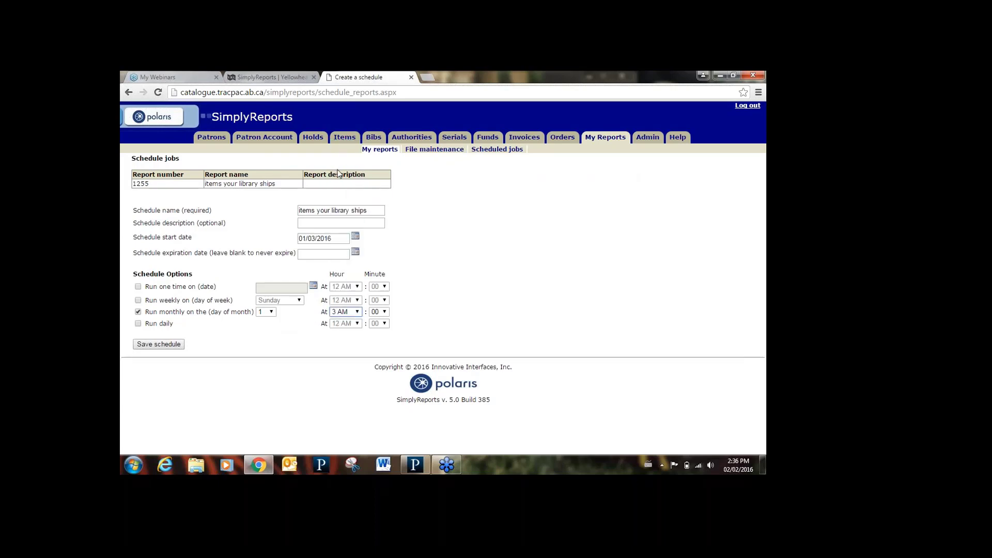
pyautogui.click(173, 348)
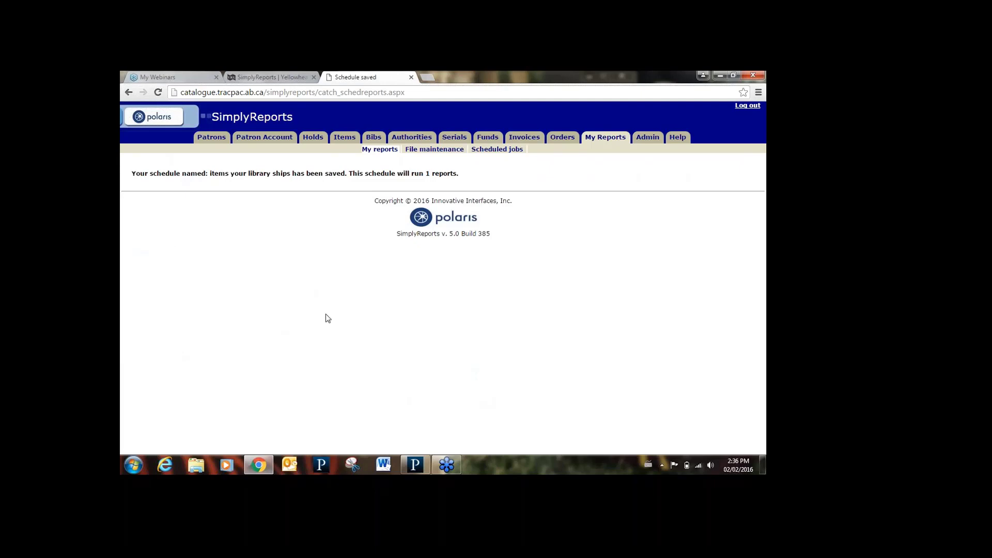
# - List Scheduled reports files in File maintenance and download 'ADUF new to our library_11_1_2015_3_0_14_.xls'
pyautogui.click(434, 150)
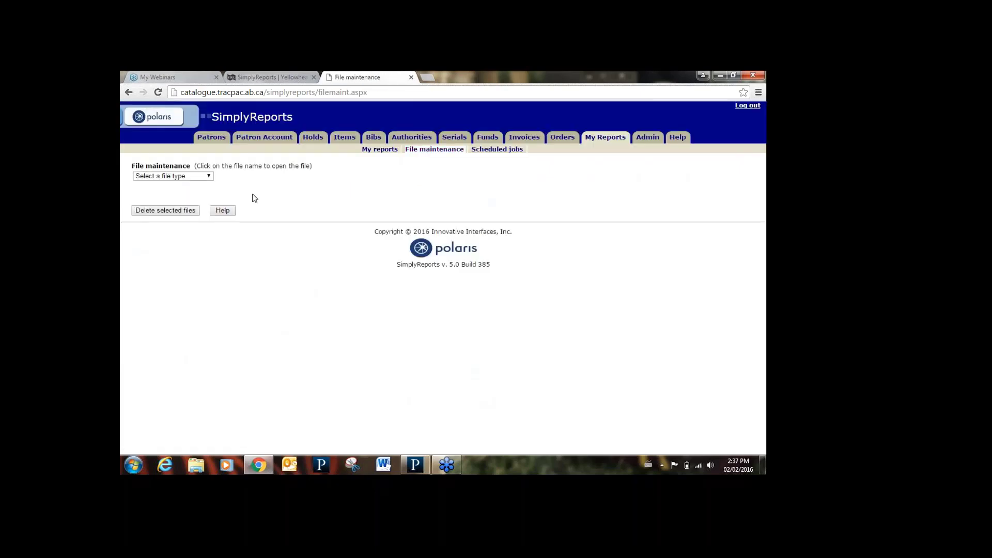
pyautogui.click(210, 177)
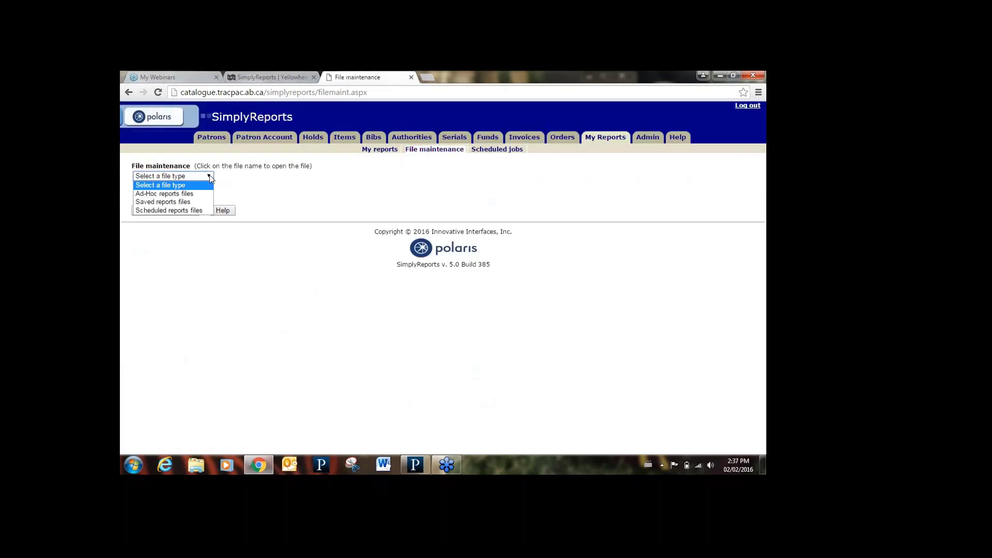
pyautogui.click(190, 202)
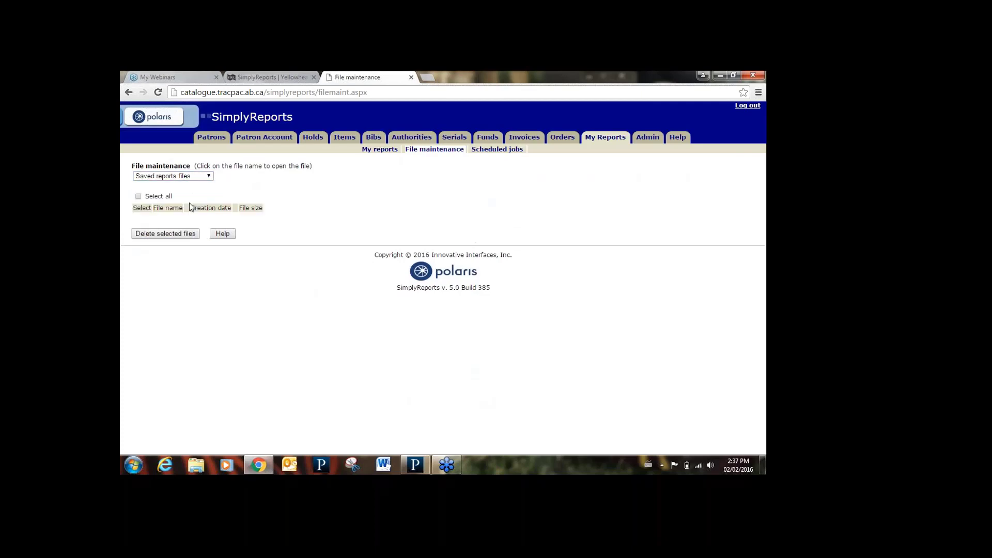
pyautogui.click(210, 177)
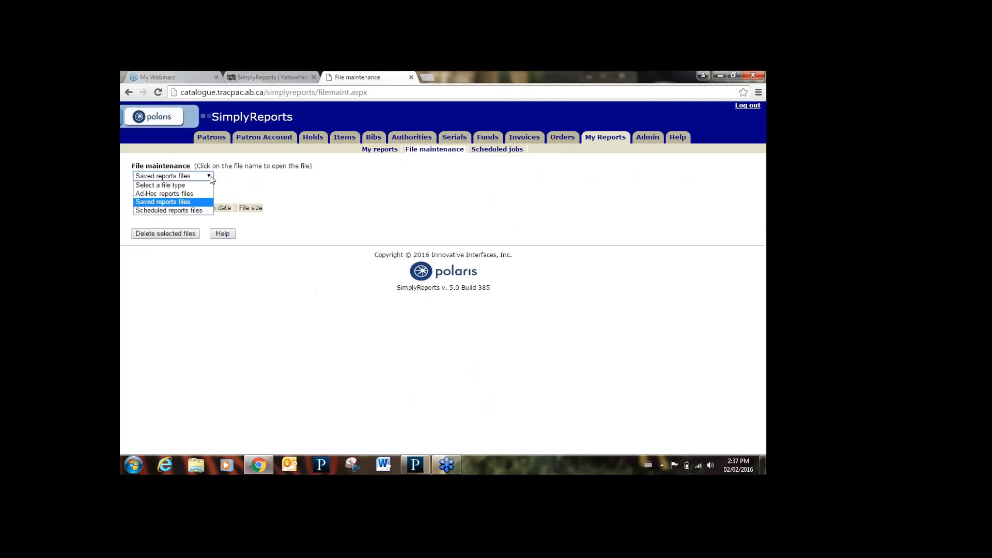
pyautogui.click(169, 210)
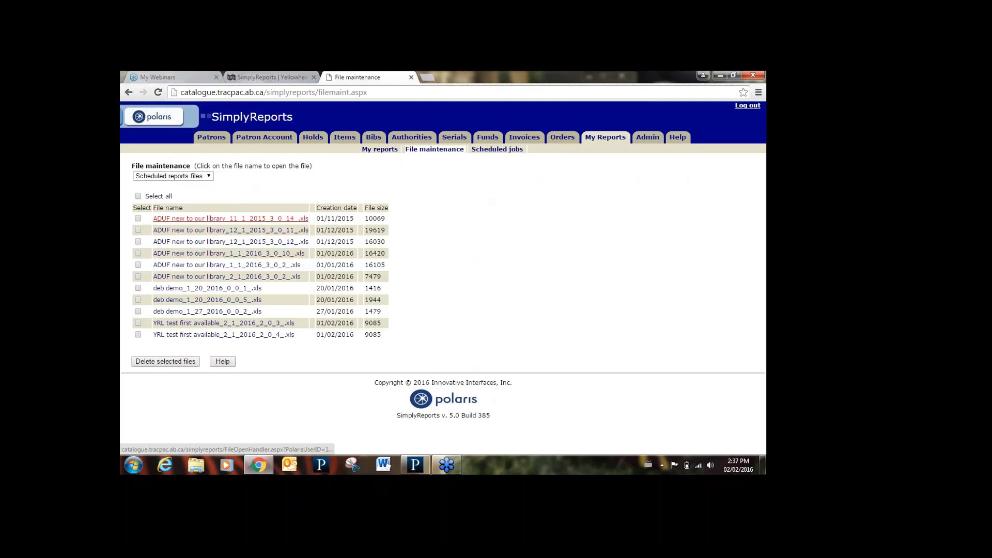
pyautogui.click(231, 218)
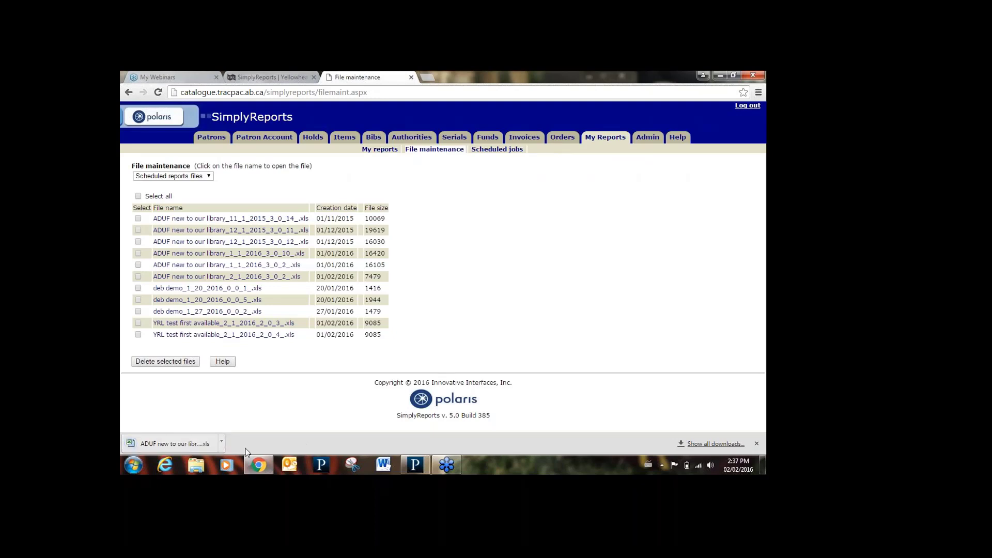
pyautogui.moveTo(250, 467)
# - Check Monthly scheduled jobs for 'items your library ships', then open SimplyReports Help
pyautogui.click(518, 156)
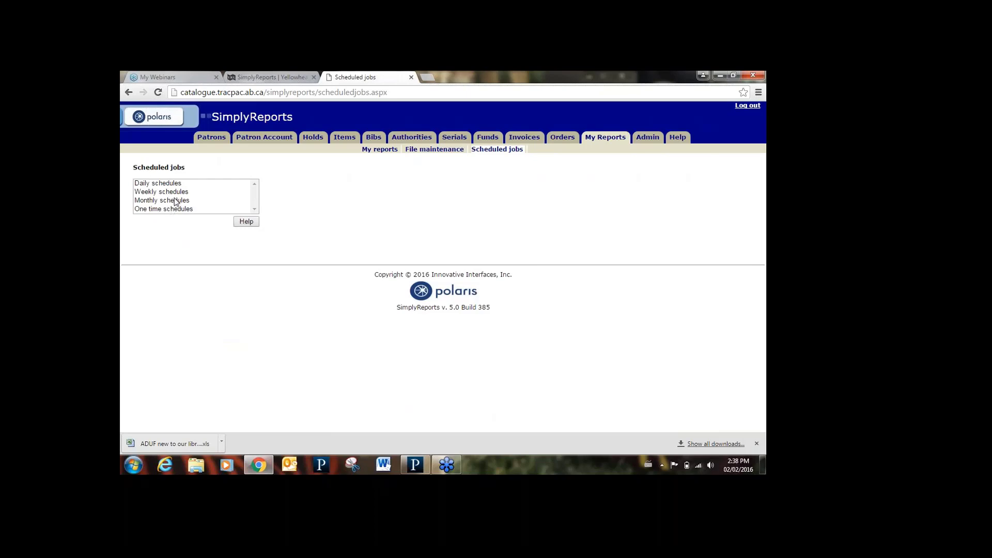
pyautogui.click(176, 202)
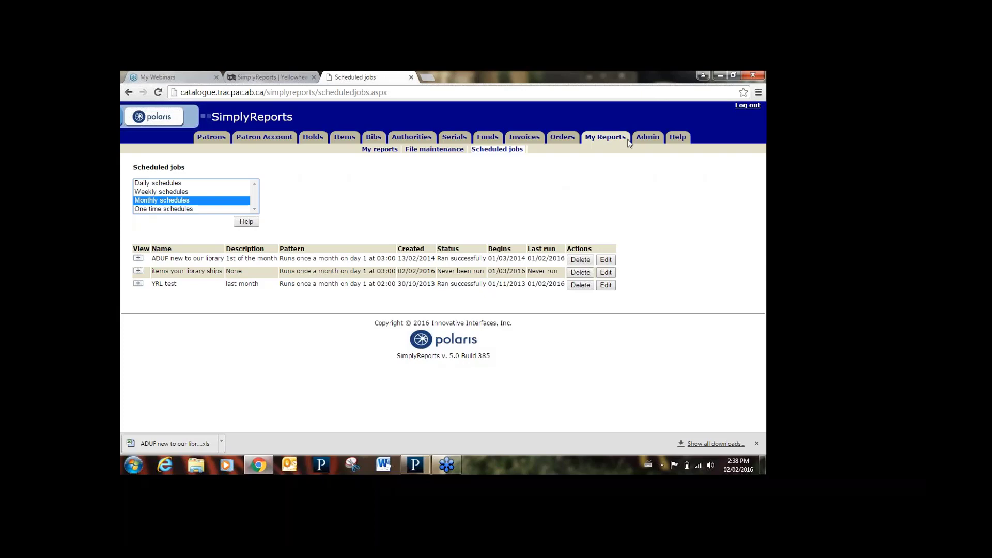
pyautogui.click(677, 137)
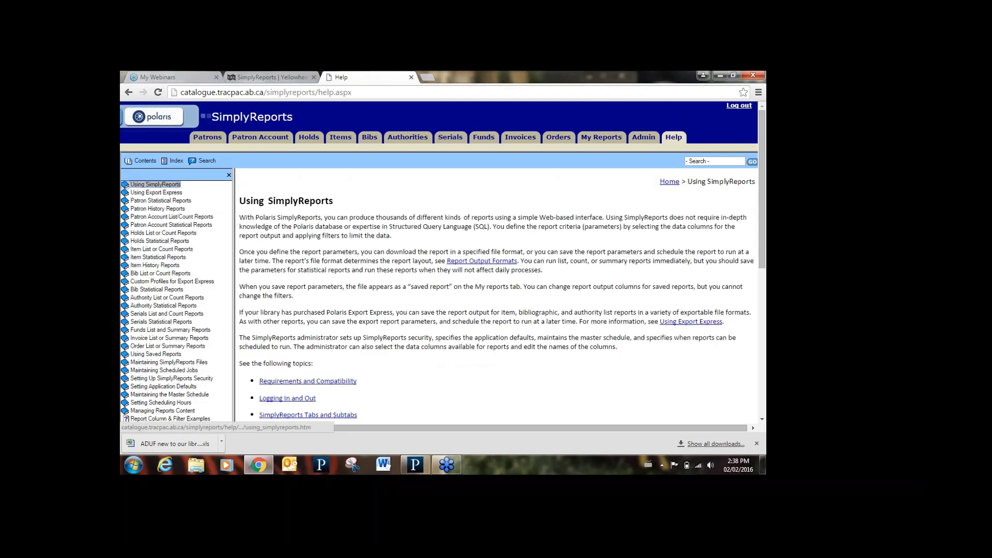